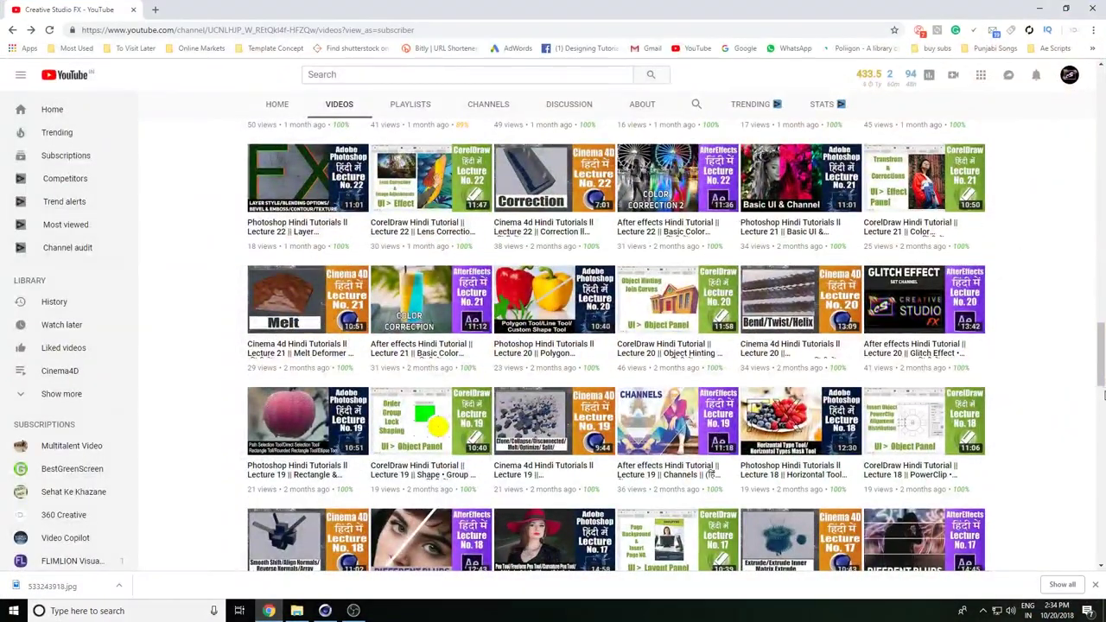
Scroll the Creative Studio FX channel's Videos list so the uploads show down to Lecture 01.
mouse_move(1102, 354)
left_mouse_down()
mouse_move(1103, 125)
mouse_move(1097, 549)
left_mouse_up()
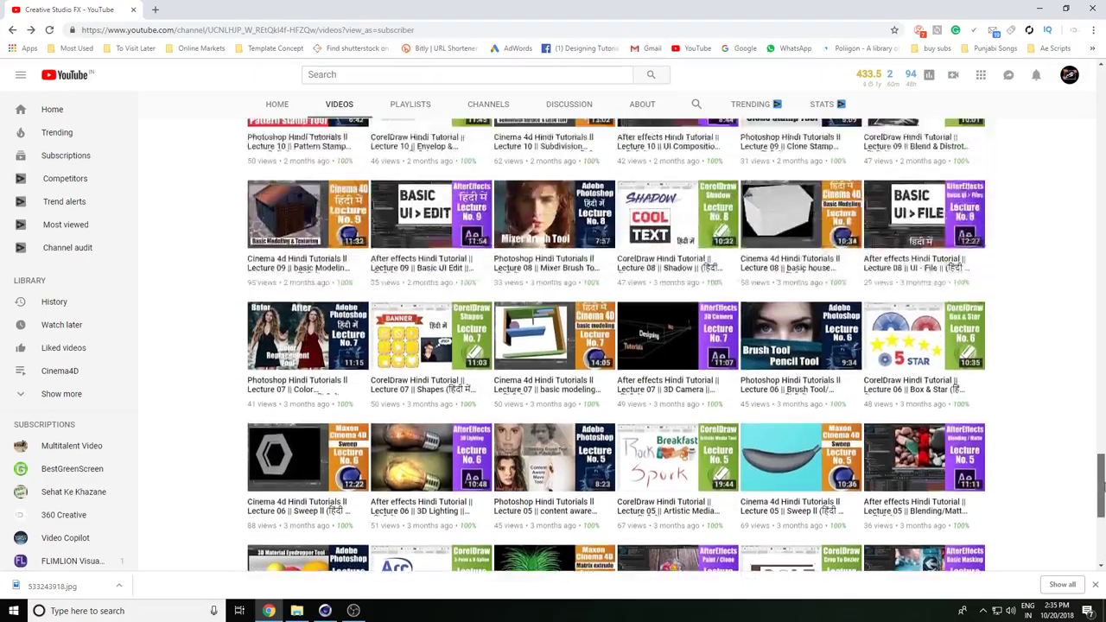
Review the channel's four playlists, then minimize the browser to show the desktop.
left_click_drag(1101, 489, 1102, 103)
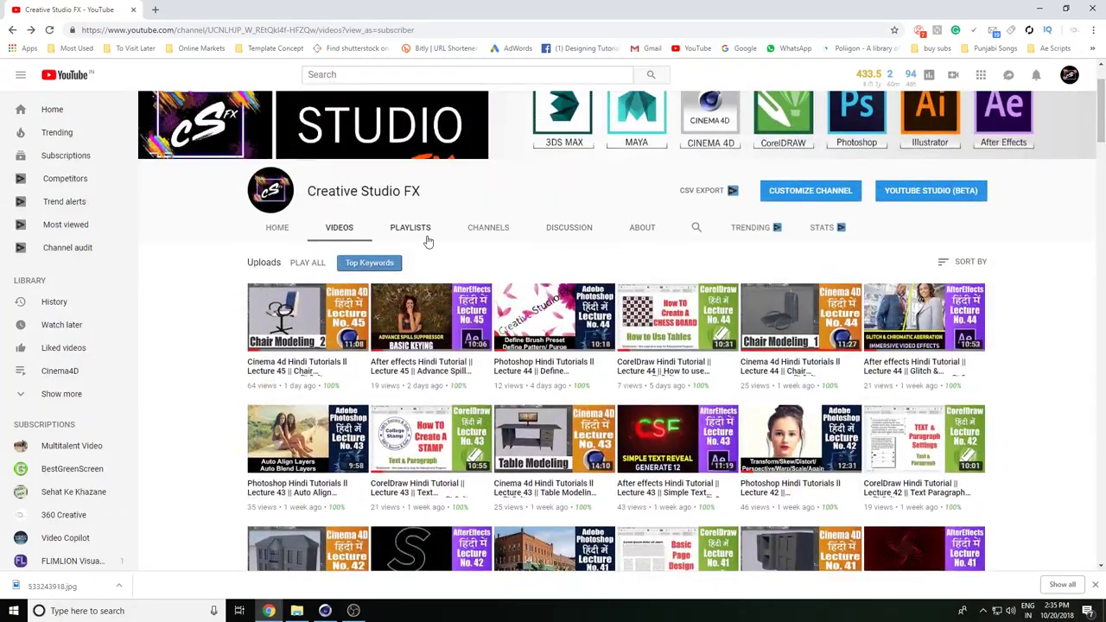
left_click(411, 232)
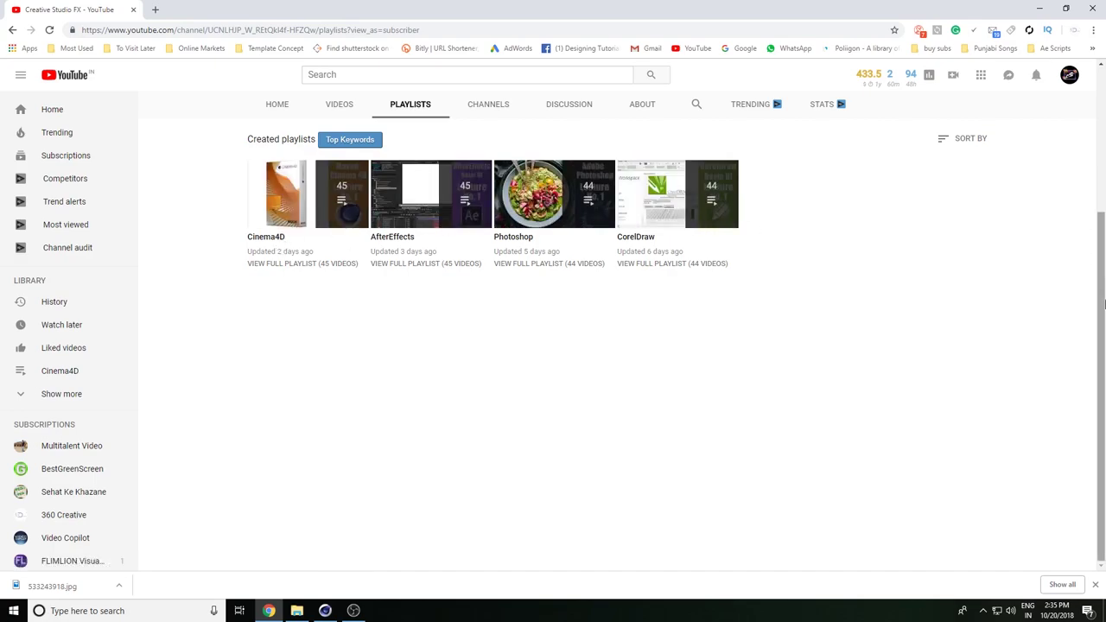
left_click_drag(1102, 307, 1103, 247)
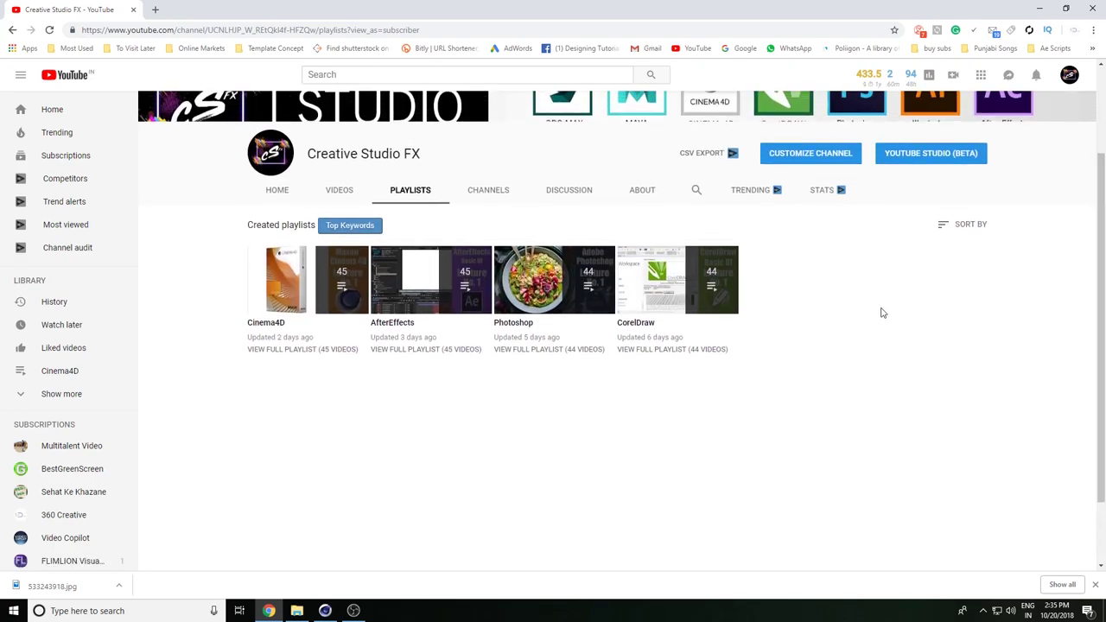
scroll(873, 346, "up", 2)
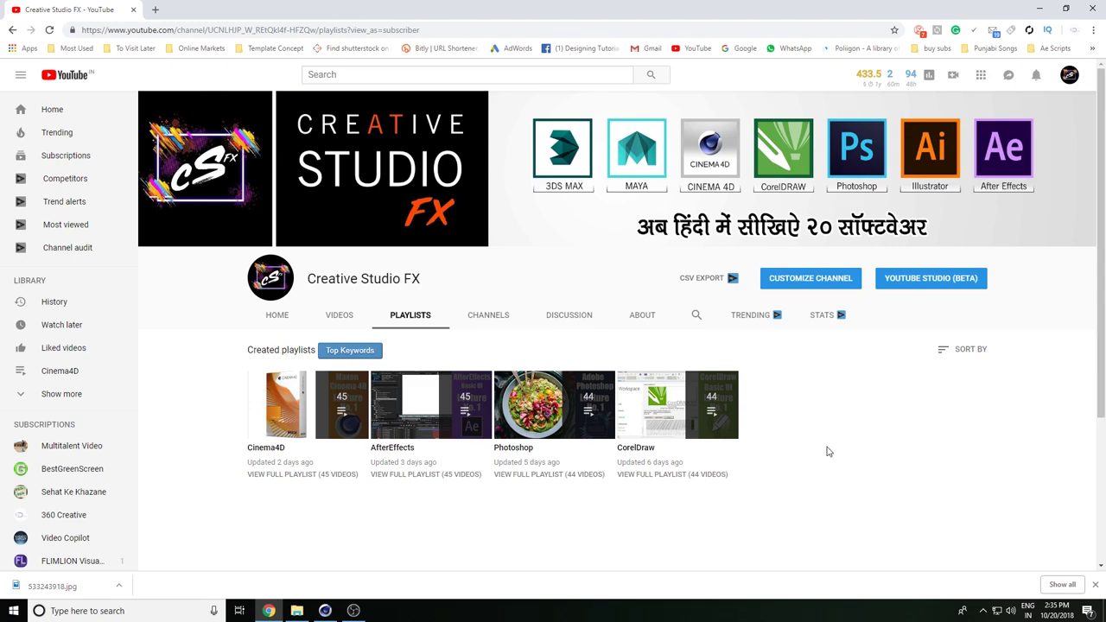
left_click(1044, 7)
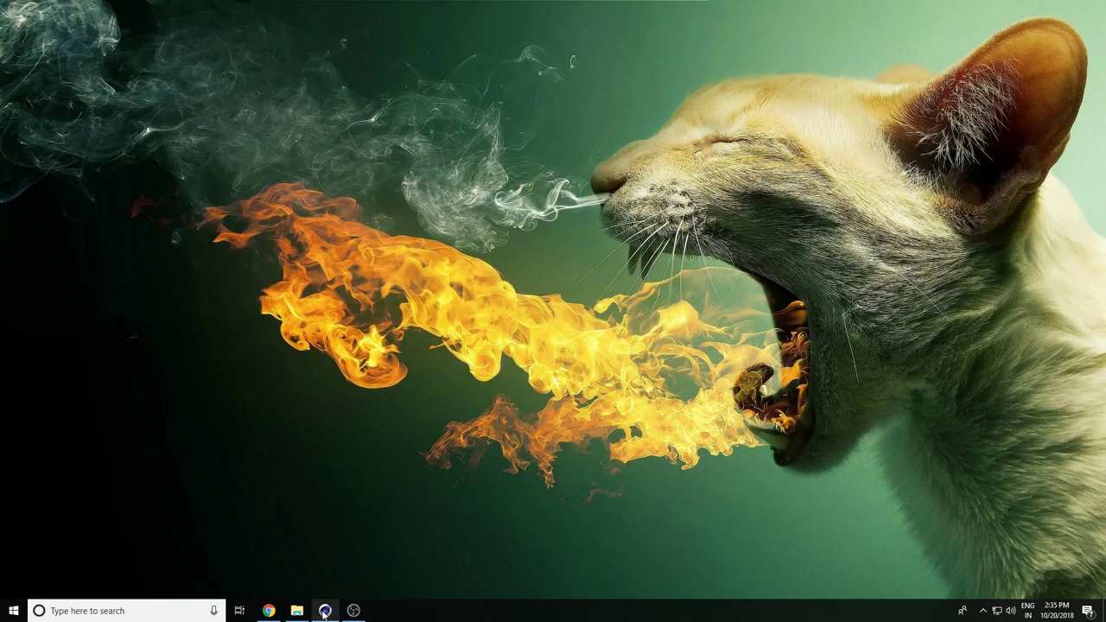
Restore Cinema 4D's 2.c4d and orbit and zoom around the loft-and-helix bottle.
left_click(319, 558)
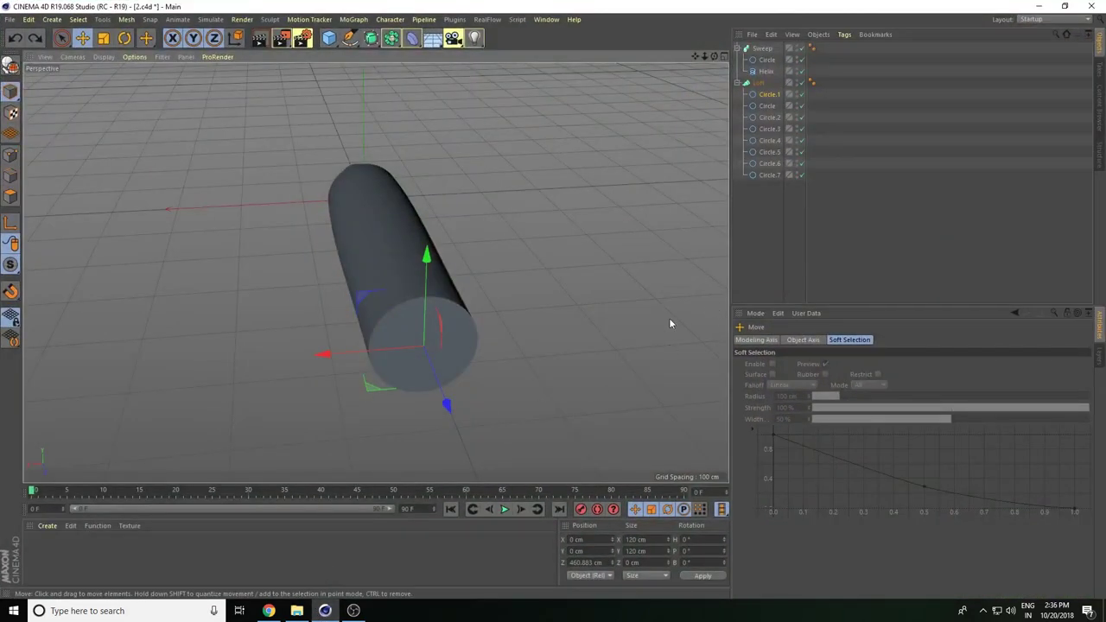
mouse_move(290, 408)
left_mouse_down("alt")
mouse_move(326, 411)
mouse_move(169, 386)
mouse_move(351, 401)
mouse_move(290, 400)
mouse_move(324, 443)
left_mouse_up("alt")
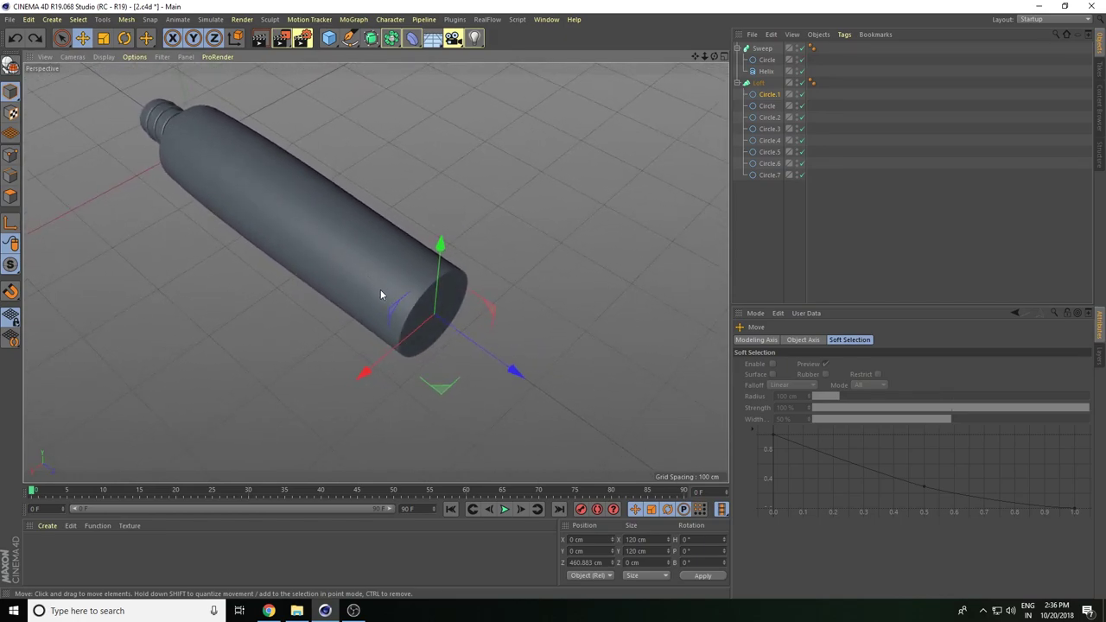
scroll(376, 272, "up", 1)
scroll(376, 272, "up", 2)
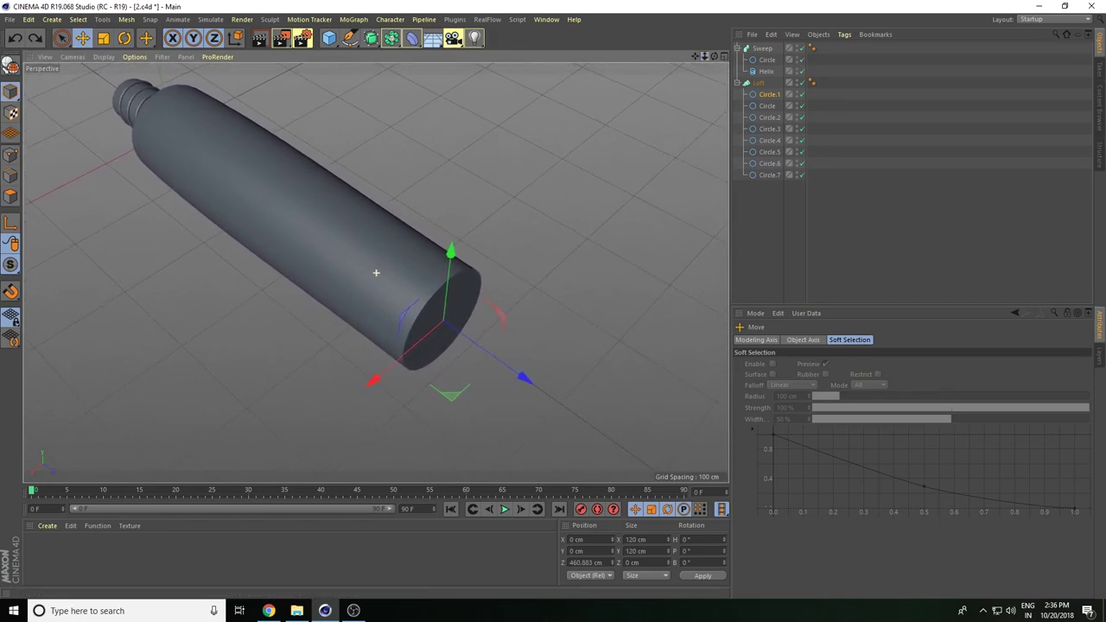
mouse_move(660, 156)
left_mouse_down("alt")
mouse_move(556, 299)
mouse_move(525, 269)
mouse_move(654, 299)
mouse_move(516, 268)
mouse_move(504, 247)
mouse_move(561, 283)
left_mouse_up("alt")
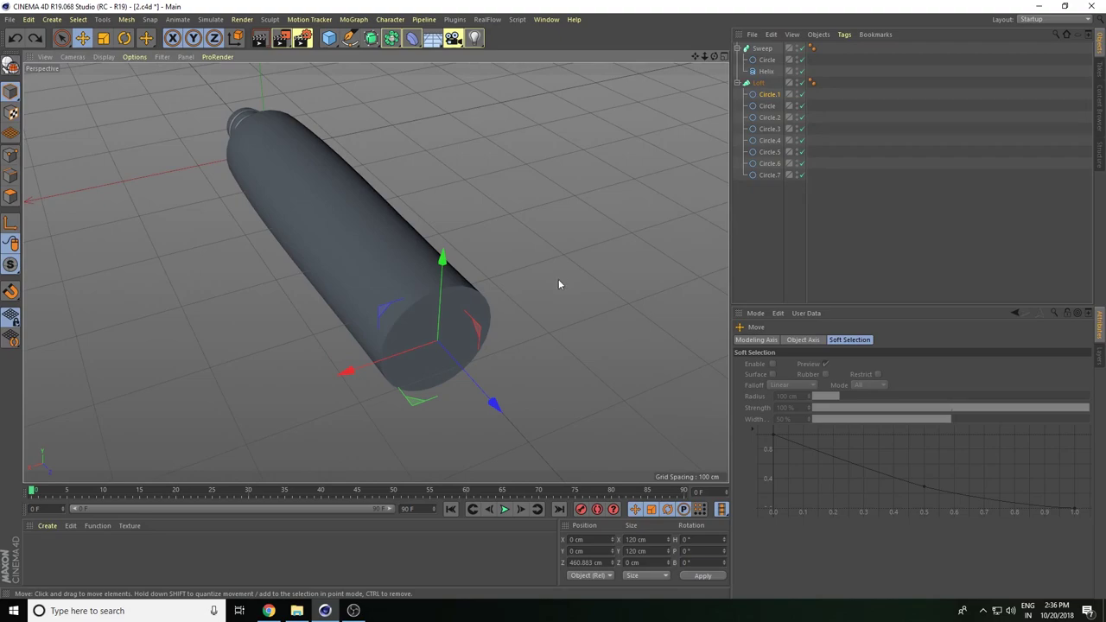
left_click_drag(519, 325, 541, 351, "alt")
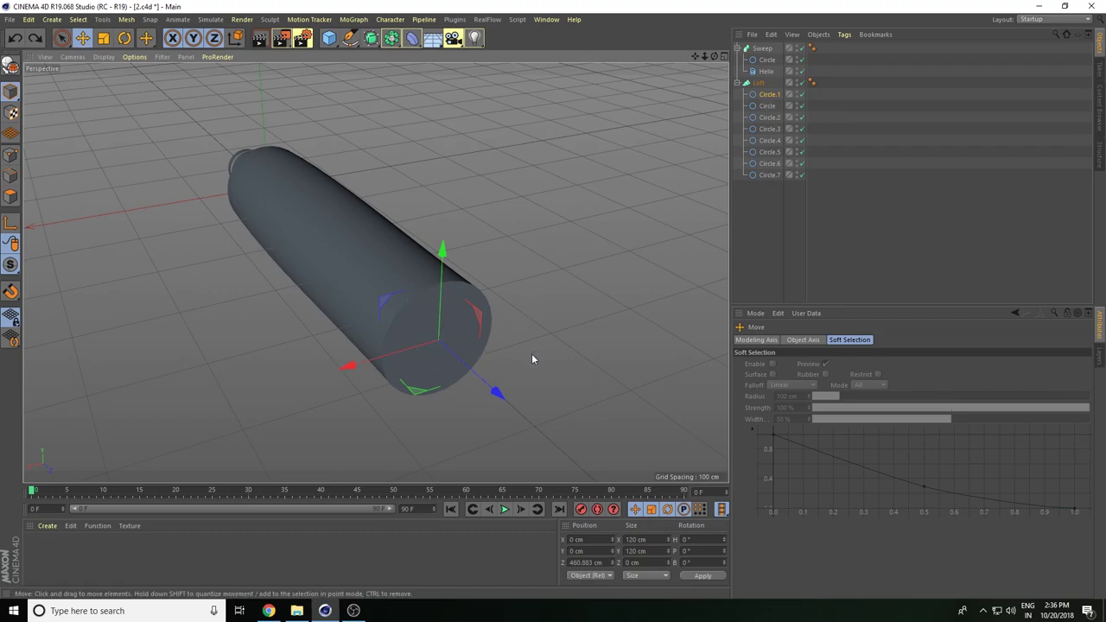
left_click_drag(531, 359, 545, 350, "alt")
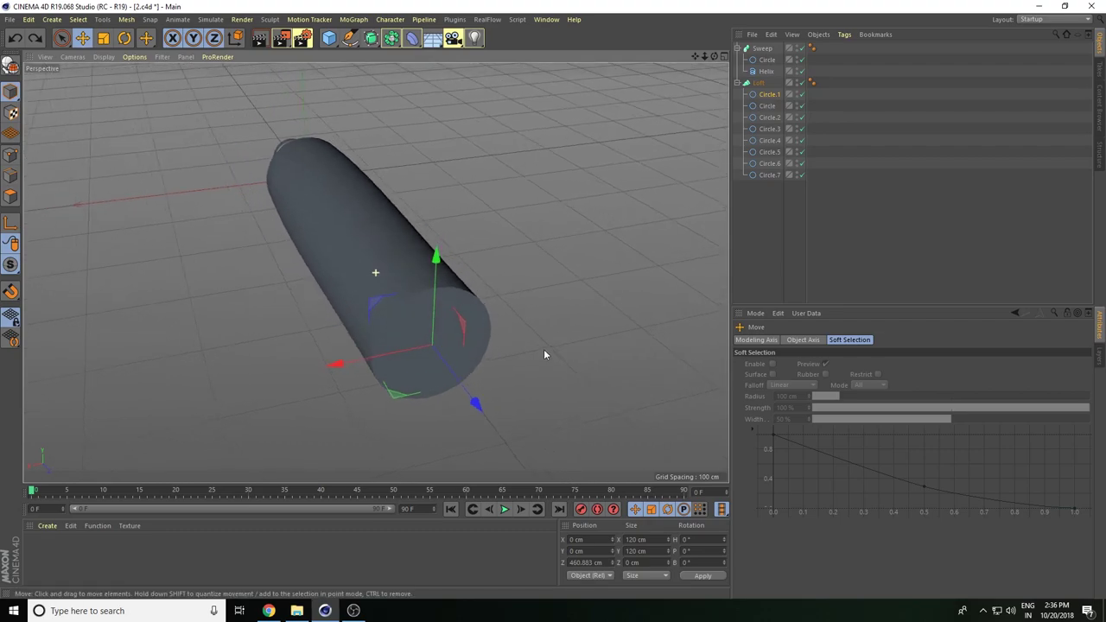
In Object mode, scale Circle.1 flat to 0.65 cm on Y.
left_click(104, 39)
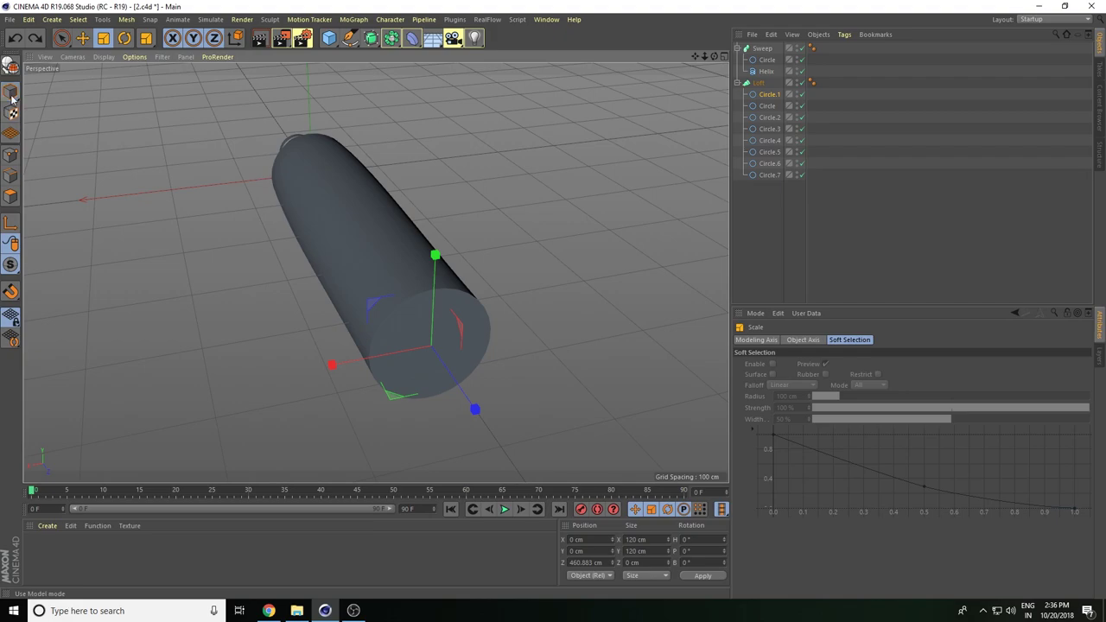
mouse_move(11, 98)
left_mouse_down()
mouse_move(48, 135)
mouse_move(52, 127)
left_mouse_up()
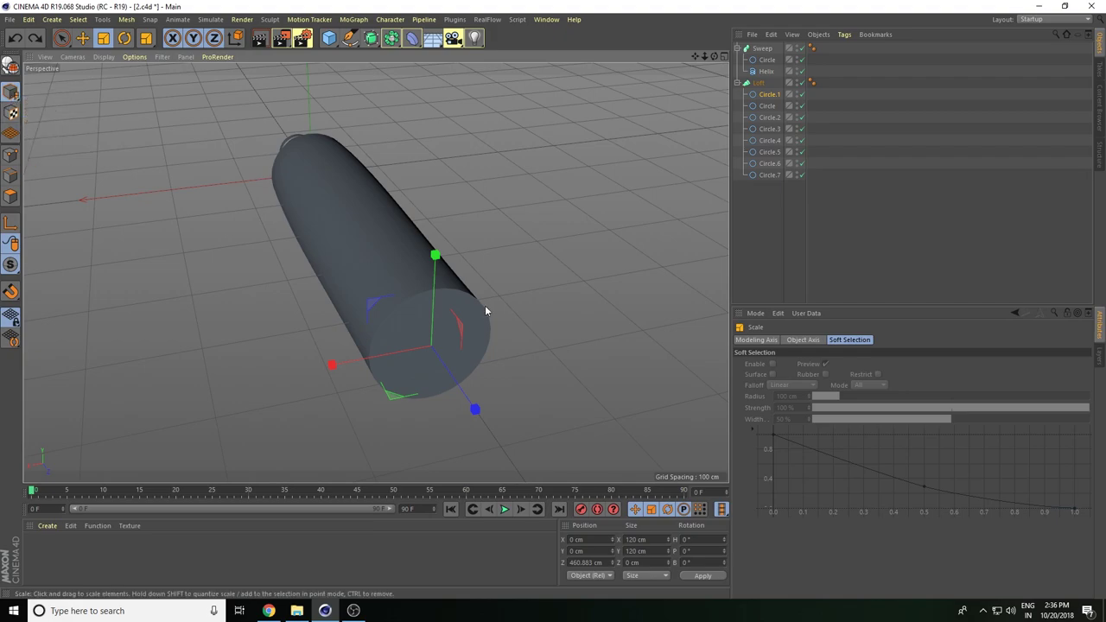
mouse_move(485, 305)
left_mouse_down("alt")
mouse_move(454, 291)
mouse_move(429, 246)
mouse_move(432, 336)
mouse_move(629, 84)
left_mouse_up("alt")
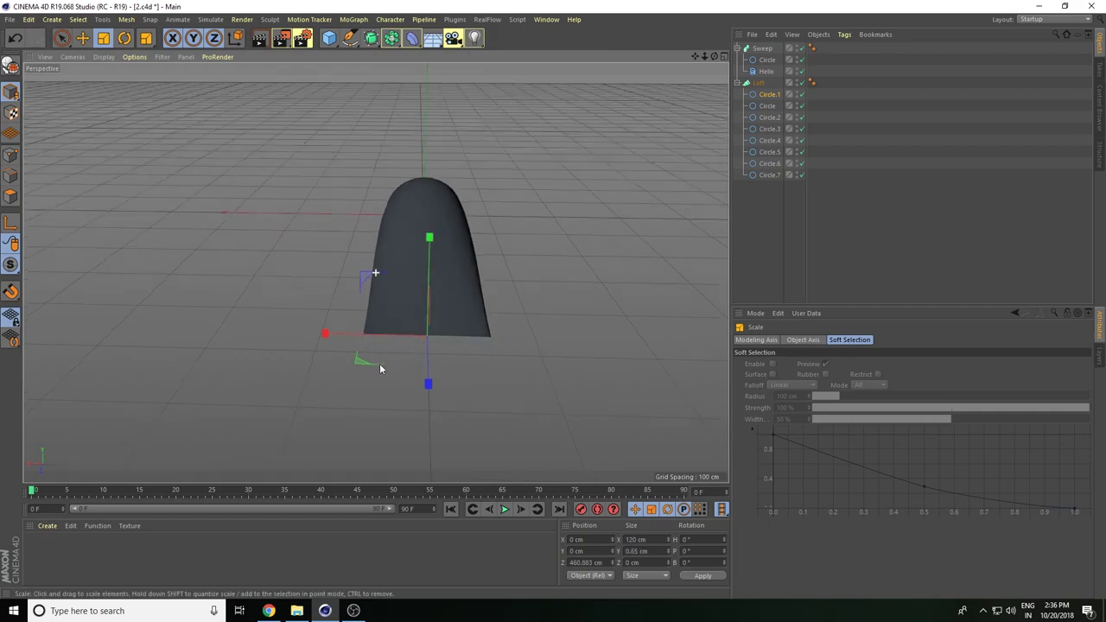
scroll(375, 272, "down", 3)
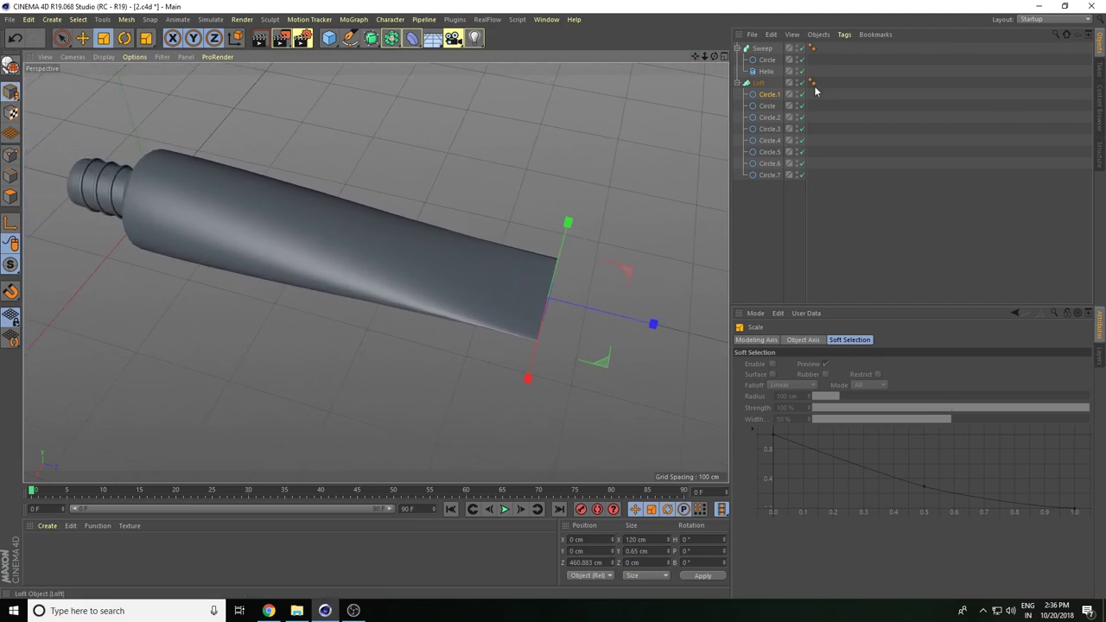
left_click(768, 95)
Move the flattened end circle along Z to 468.409 cm, lengthening the tube body.
left_click(82, 38)
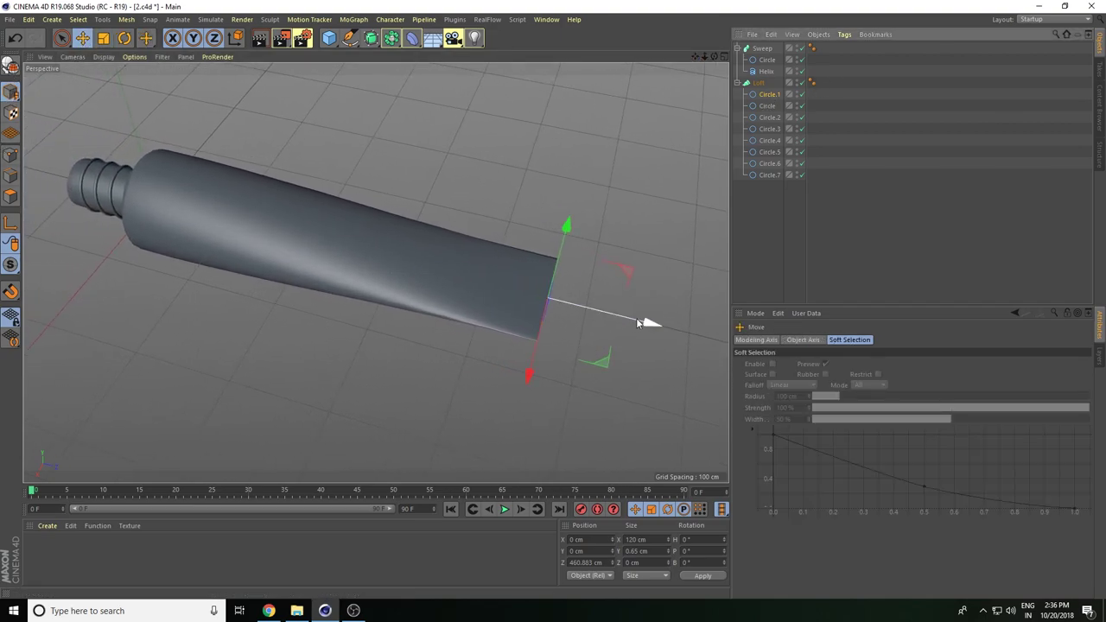
mouse_move(650, 325)
left_mouse_down()
mouse_move(582, 327)
mouse_move(585, 383)
left_mouse_up()
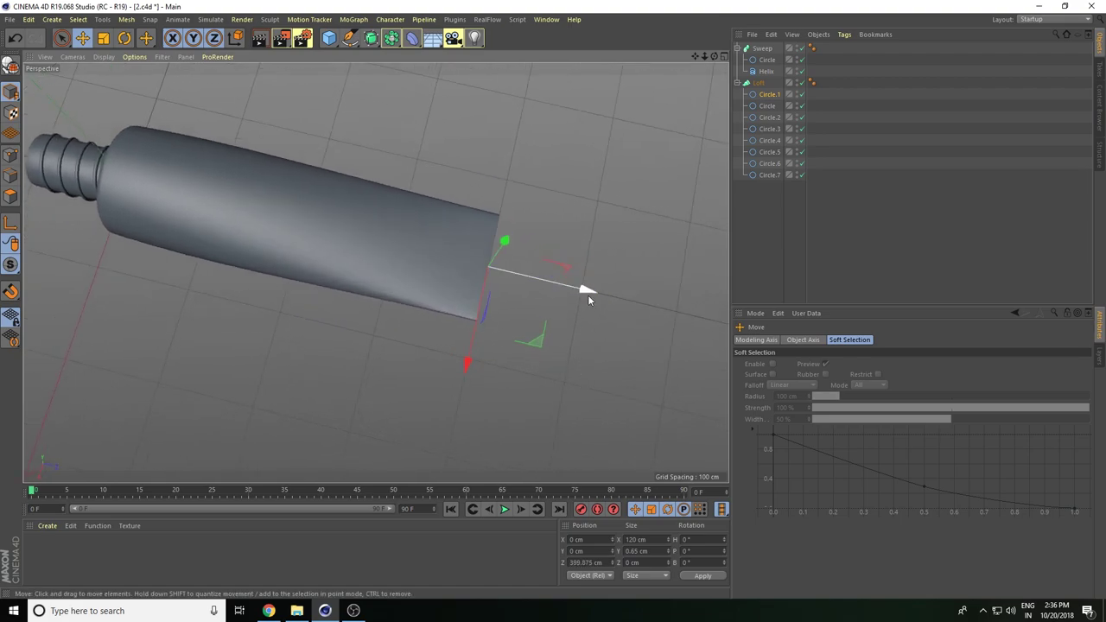
left_click_drag(588, 292, 692, 328)
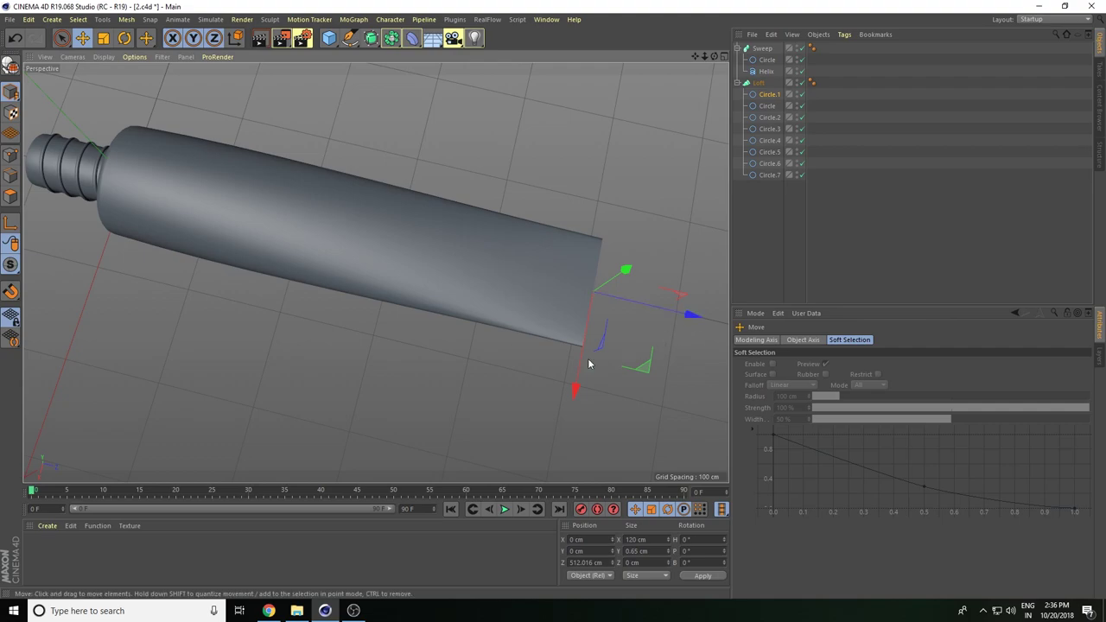
mouse_move(588, 366)
left_mouse_down("alt")
mouse_move(432, 336)
mouse_move(376, 274)
mouse_move(216, 276)
mouse_move(210, 294)
mouse_move(94, 375)
mouse_move(297, 390)
mouse_move(396, 368)
left_mouse_up("alt")
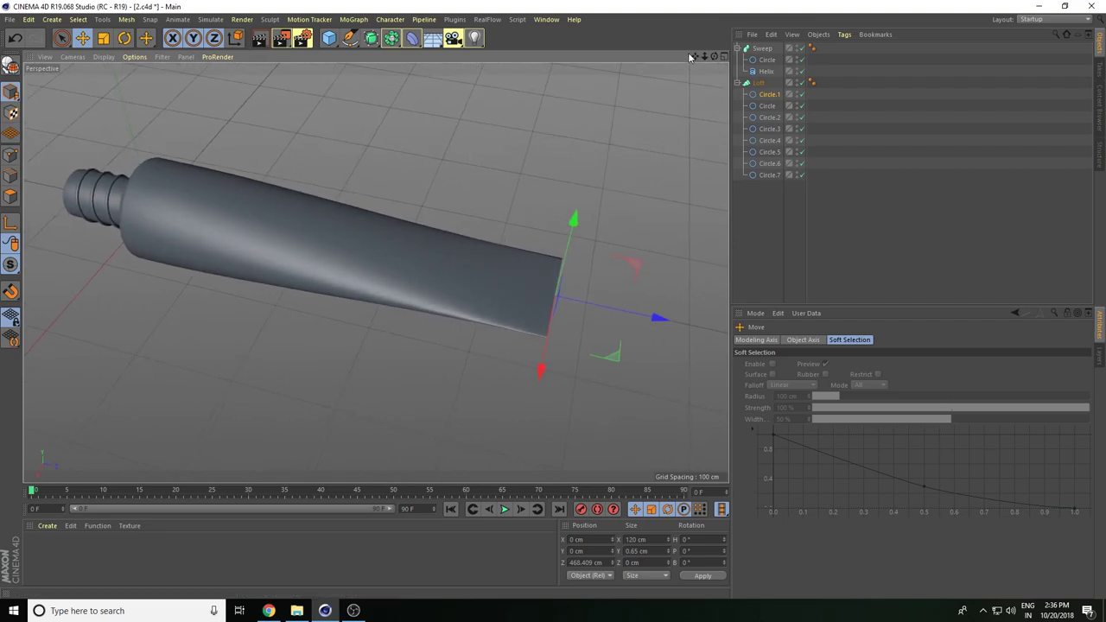
mouse_move(346, 259)
left_mouse_down("alt")
mouse_move(462, 279)
mouse_move(482, 331)
mouse_move(494, 250)
left_mouse_up("alt")
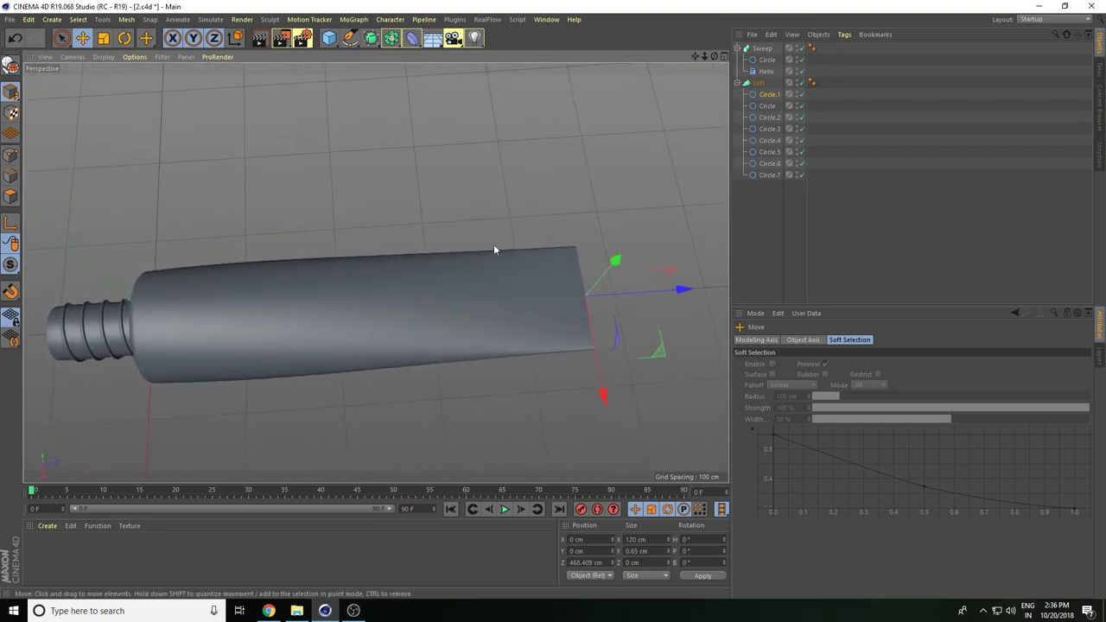
mouse_move(650, 81)
left_mouse_down("alt")
mouse_move(610, 108)
mouse_move(658, 117)
left_mouse_up("alt")
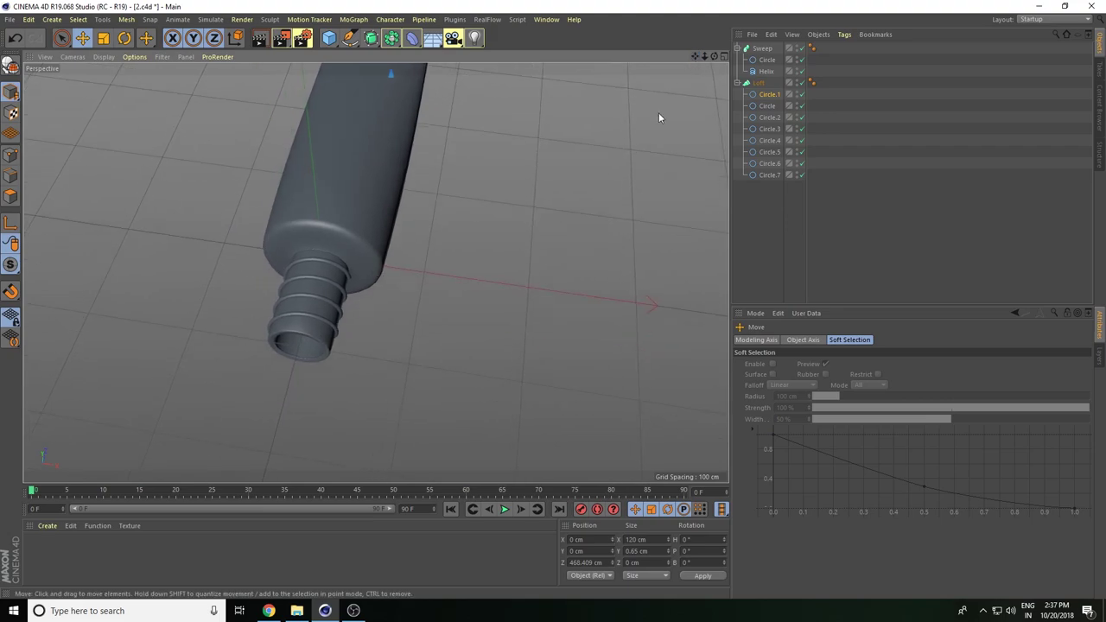
Draw a curved Bezier paste path with the Pen tool from the nozzle in the Top view.
left_click(724, 56)
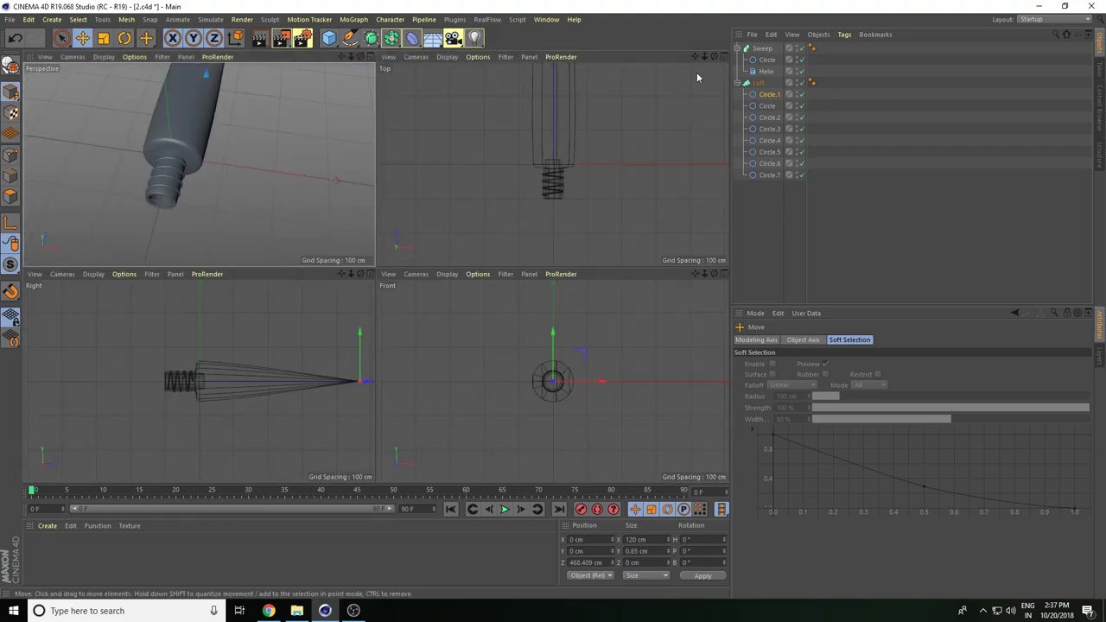
mouse_move(704, 57)
left_mouse_down()
mouse_move(704, 69)
mouse_move(692, 17)
left_mouse_up()
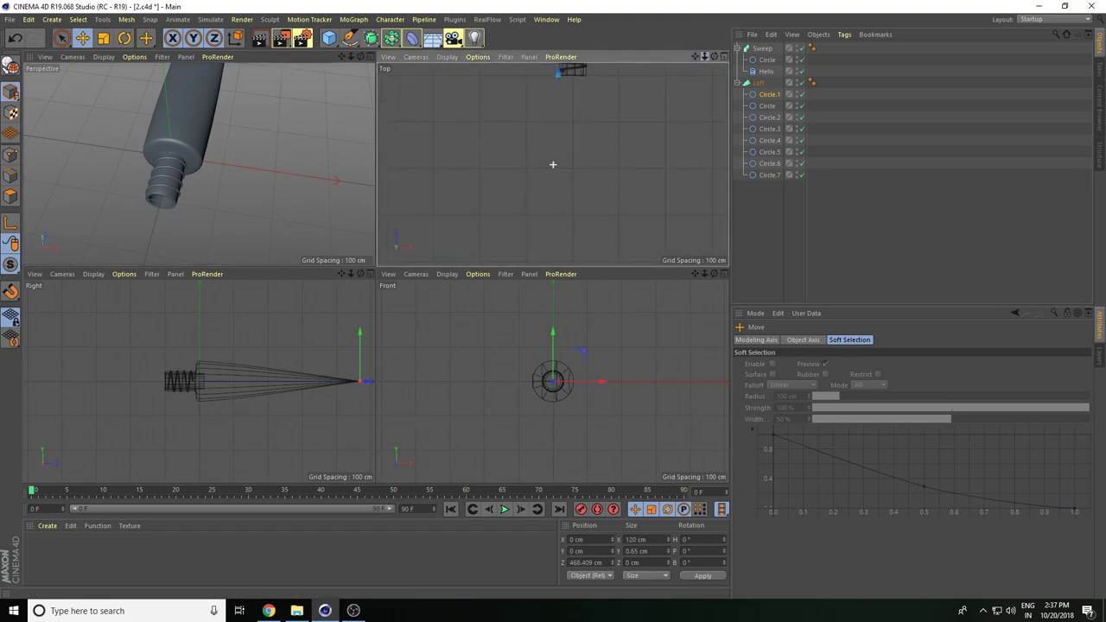
left_click_drag(694, 57, 694, 121)
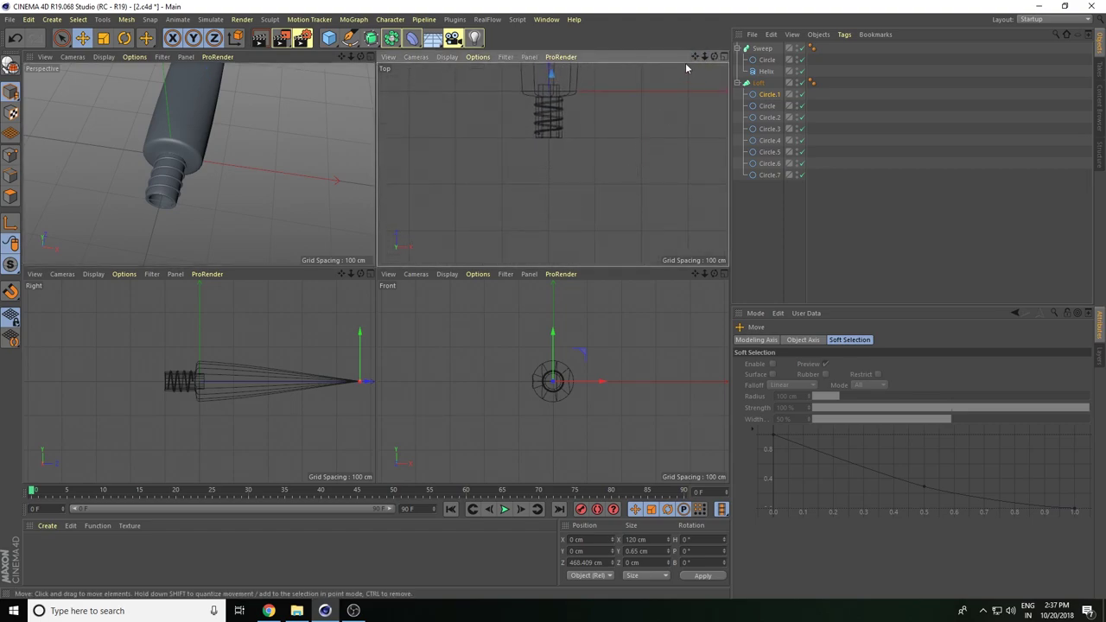
left_click(350, 39)
left_click(390, 55)
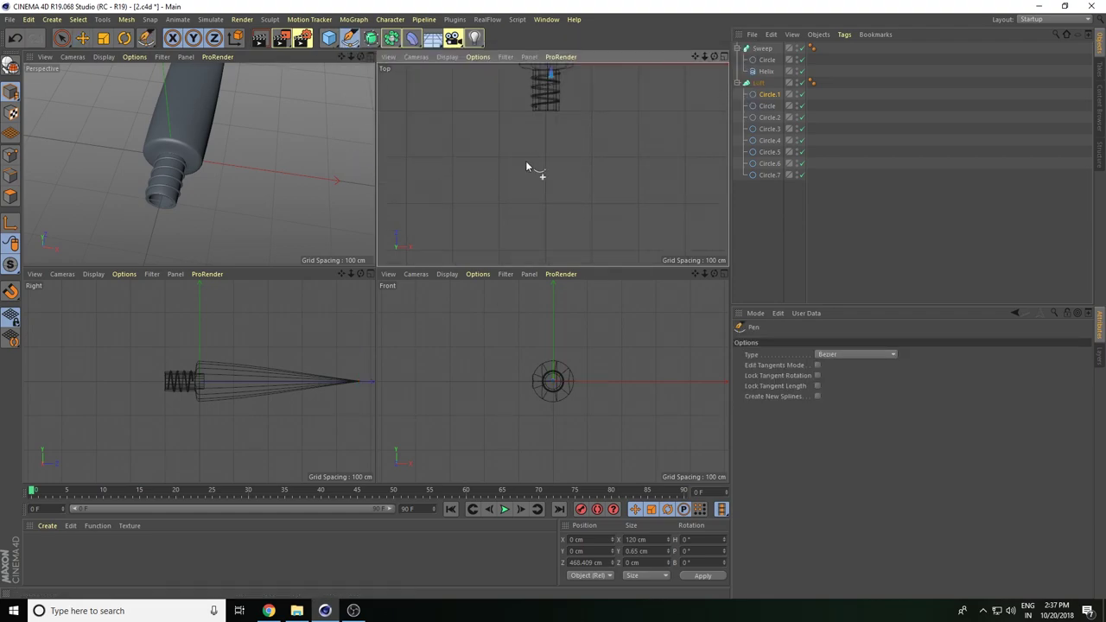
left_click(545, 120)
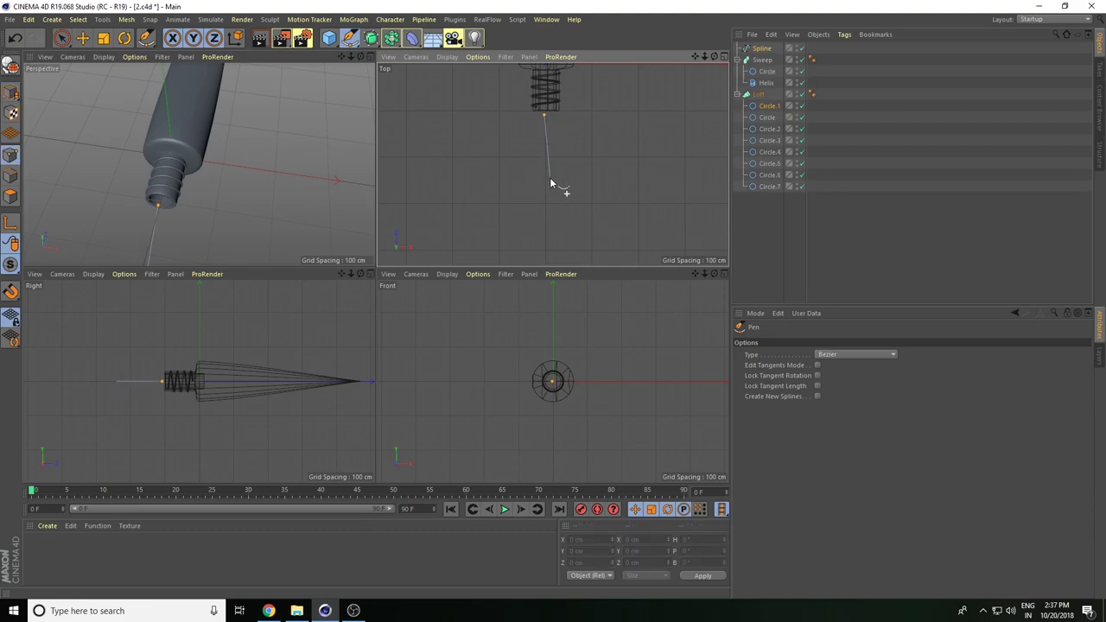
left_click_drag(549, 178, 581, 206)
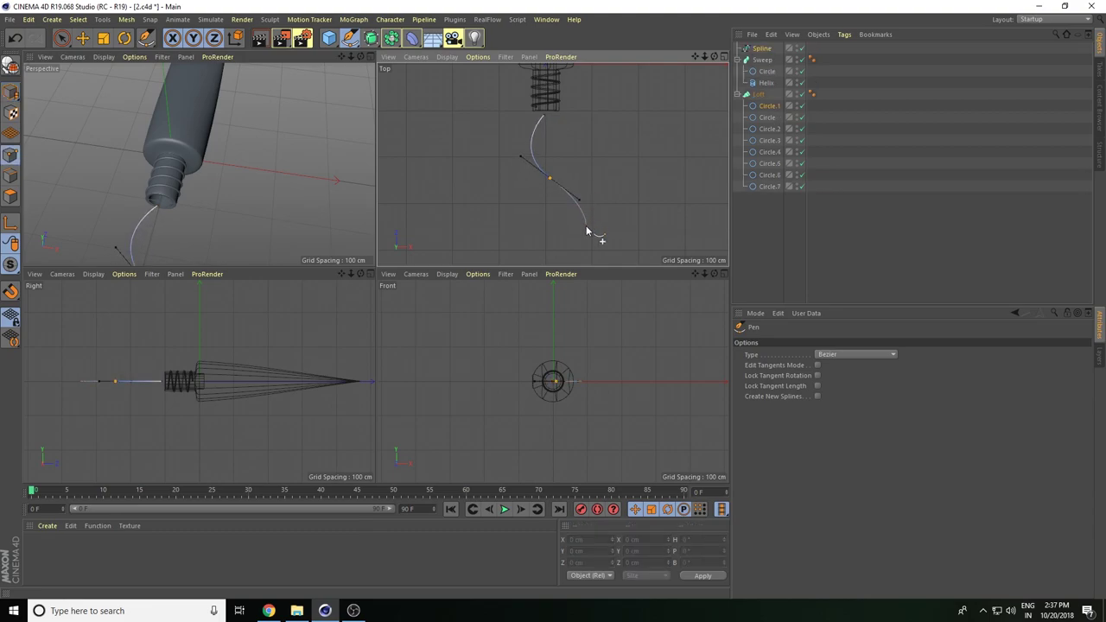
left_click(586, 231)
left_click_drag(694, 56, 700, 17)
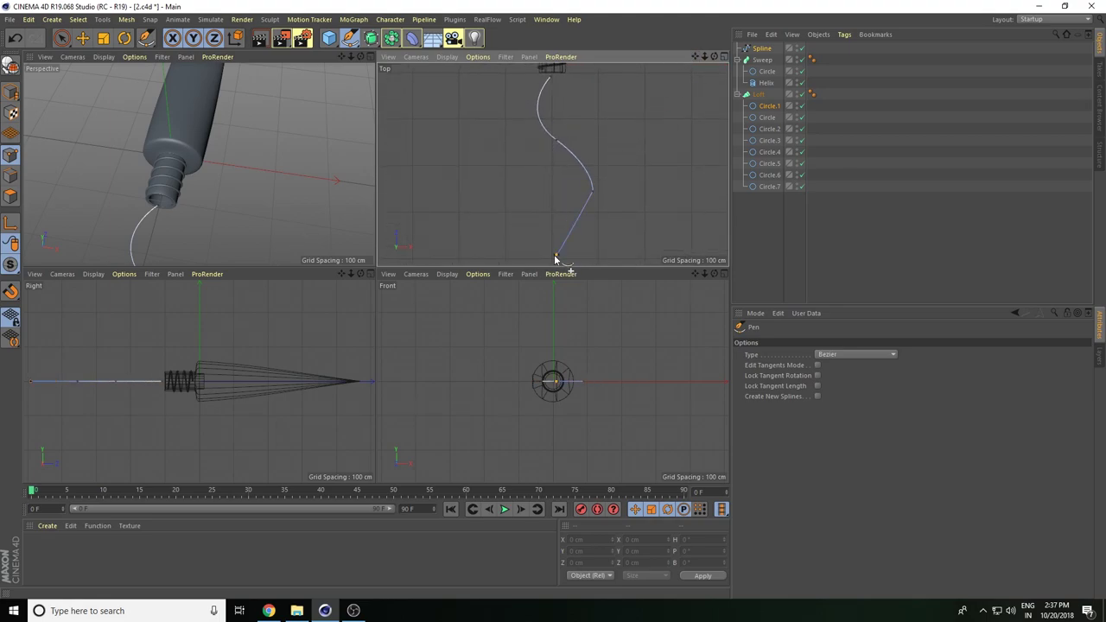
left_click_drag(555, 257, 545, 266)
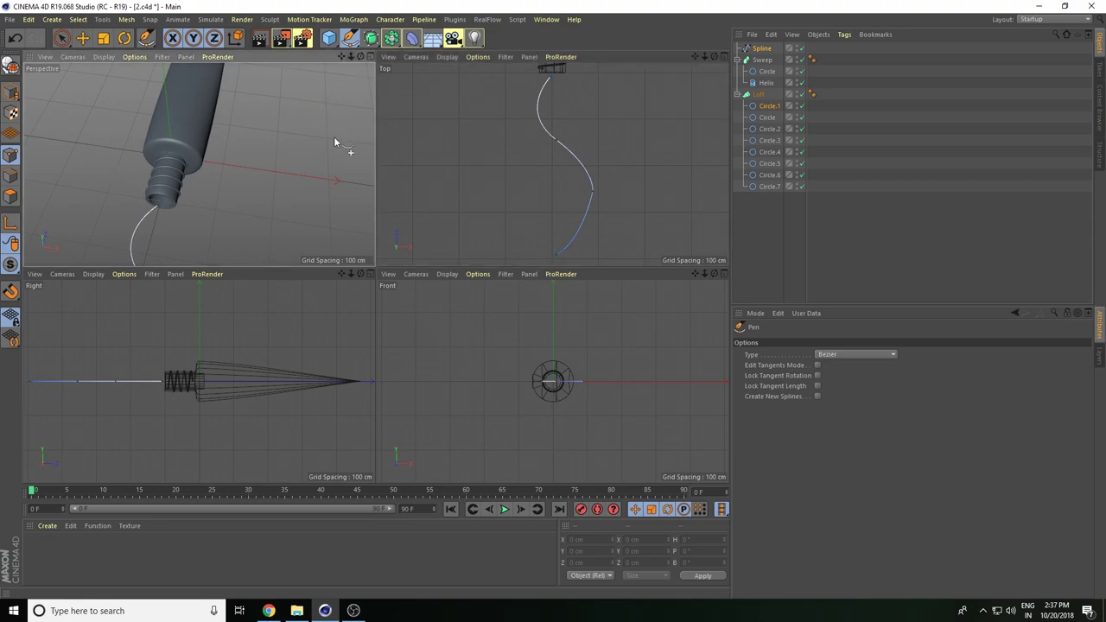
Add a new 200 cm Circle spline to the scene.
left_click(369, 57)
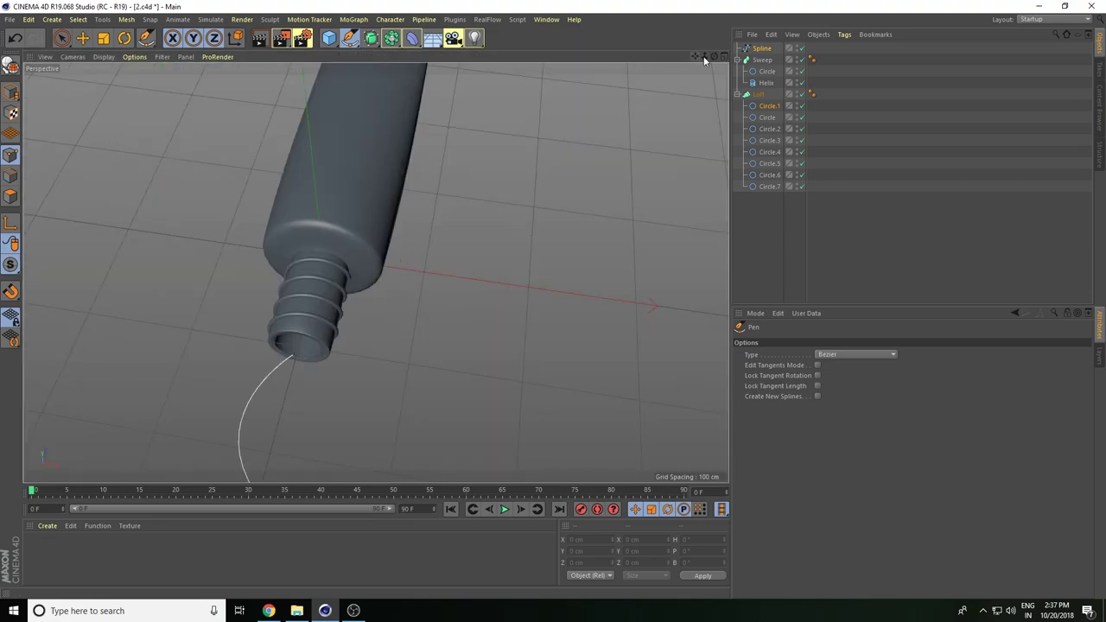
mouse_move(704, 59)
left_mouse_down()
mouse_move(691, 78)
mouse_move(674, 60)
left_mouse_up()
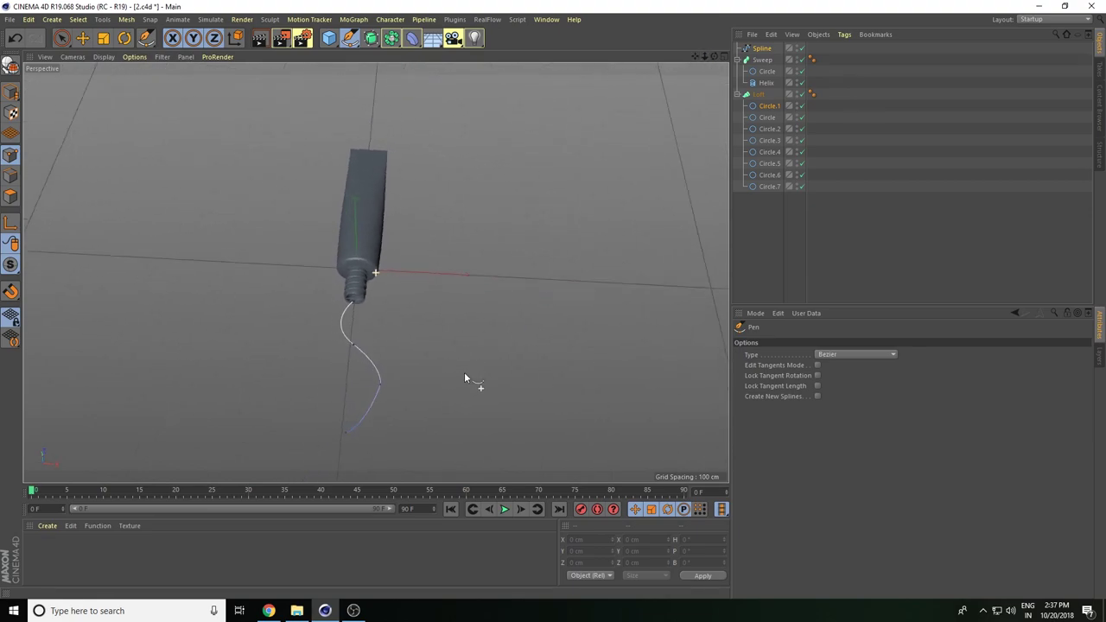
mouse_move(464, 372)
left_mouse_down("alt")
mouse_move(530, 322)
mouse_move(413, 368)
left_mouse_up("alt")
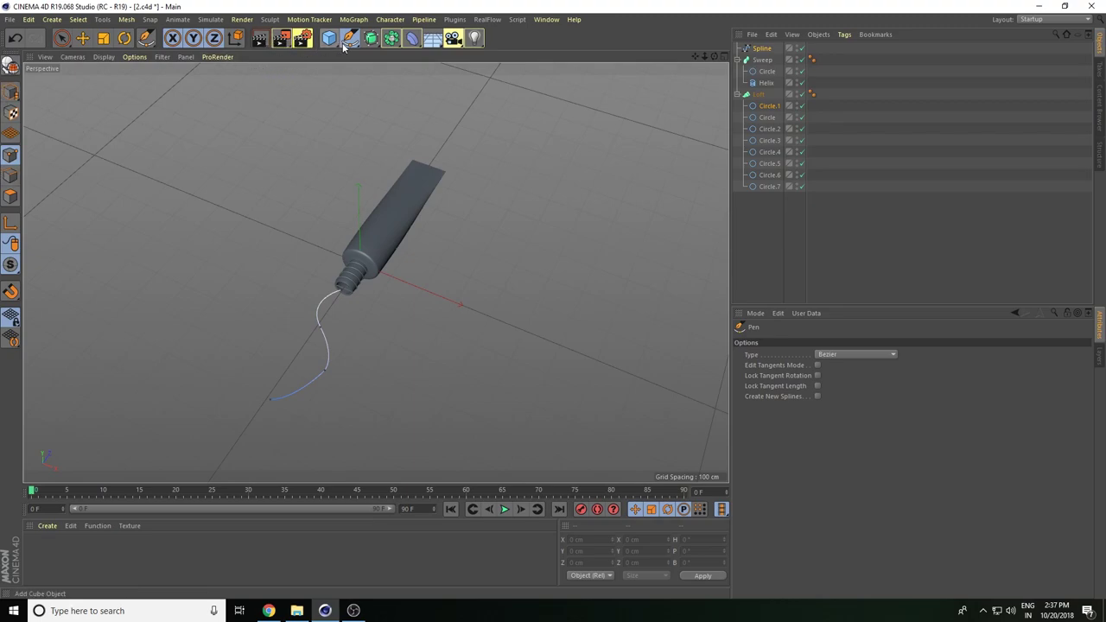
left_click_drag(343, 48, 487, 74)
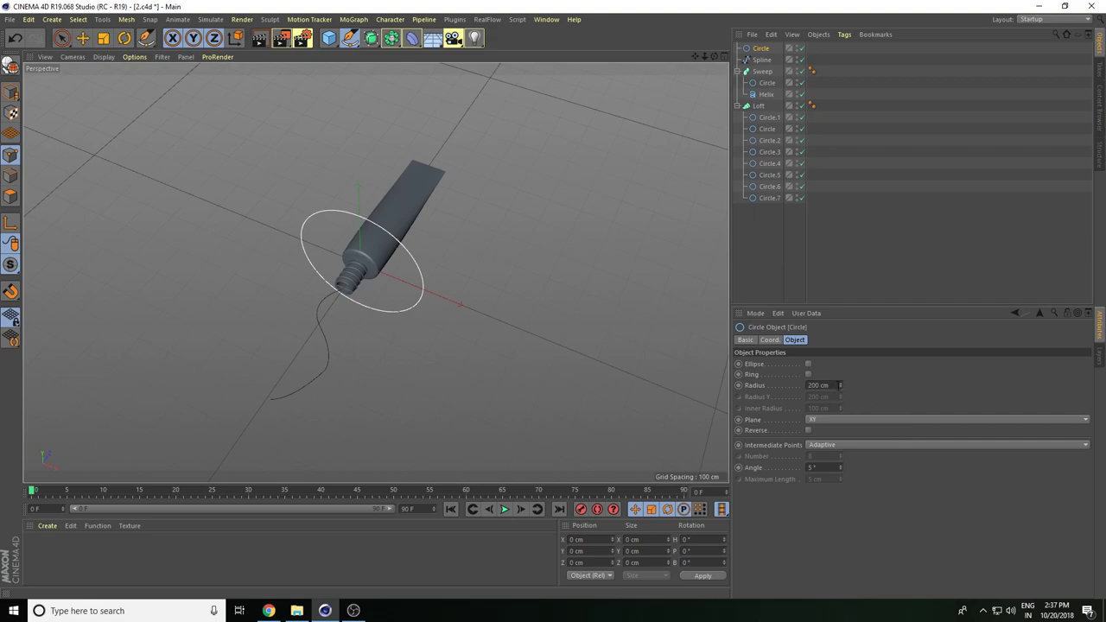
Set the new Circle's radius to 30 cm.
left_click(819, 385)
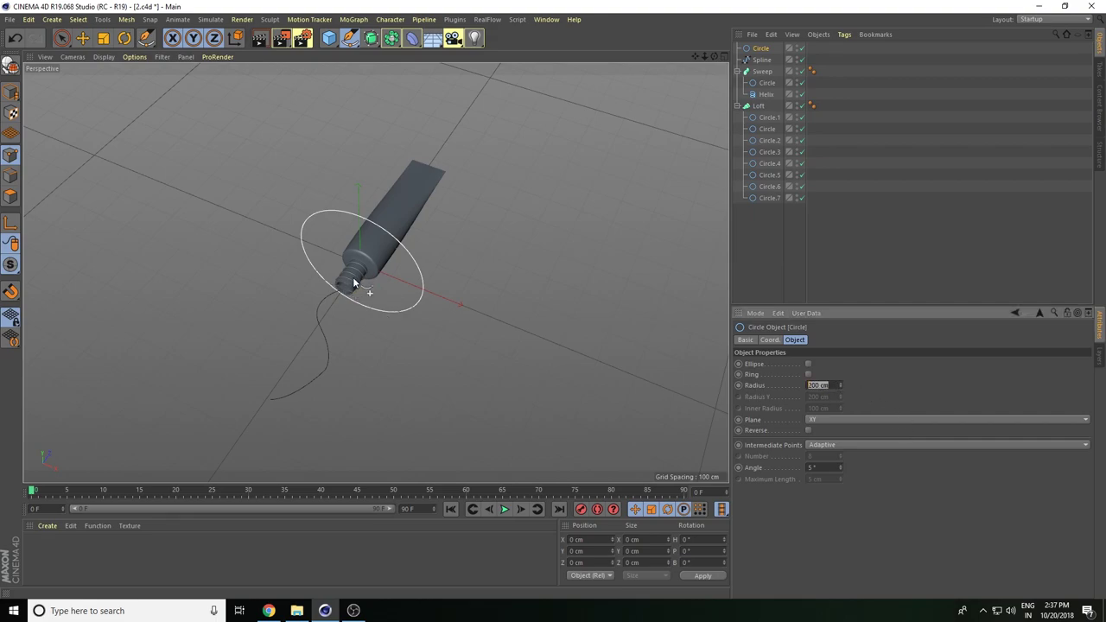
type("30")
key("Return")
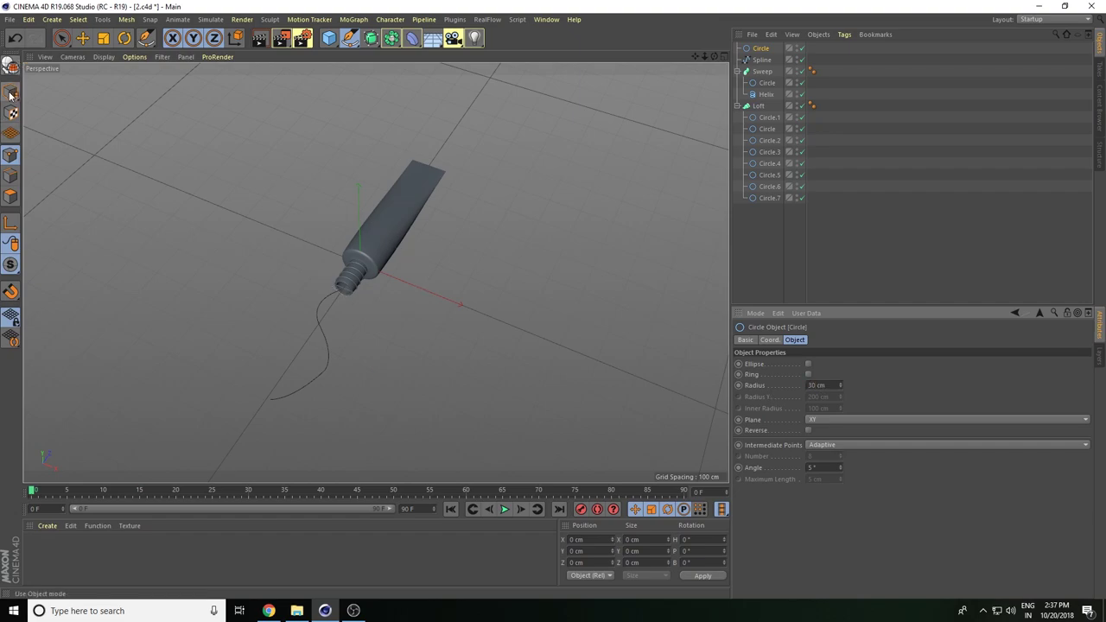
Move the circle along Z to the nozzle opening at -147.844 cm.
left_click(11, 90)
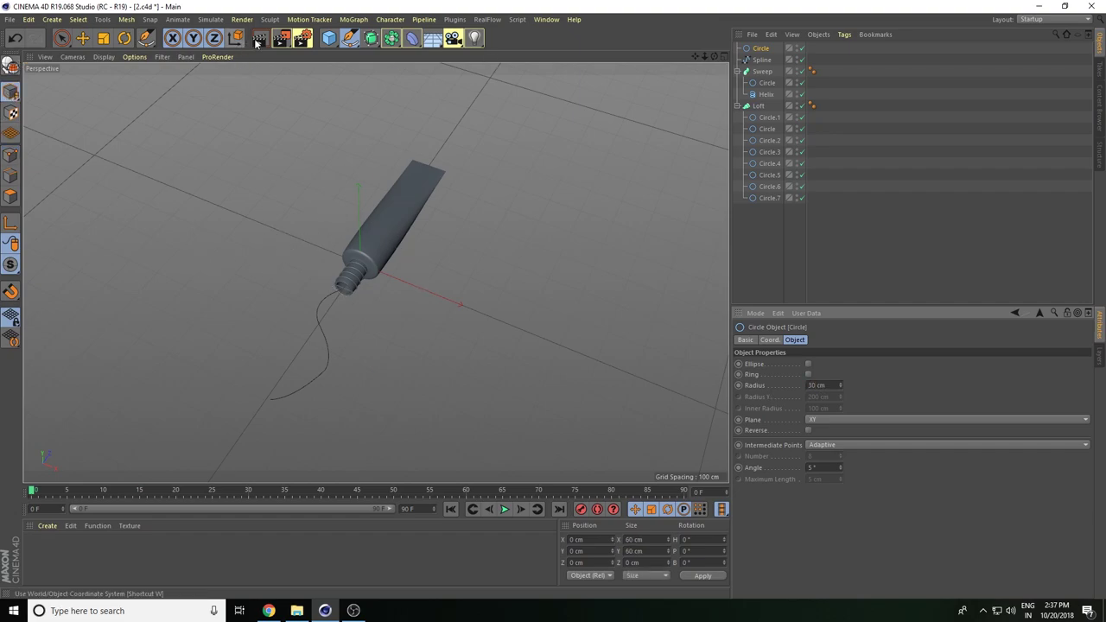
left_click(82, 37)
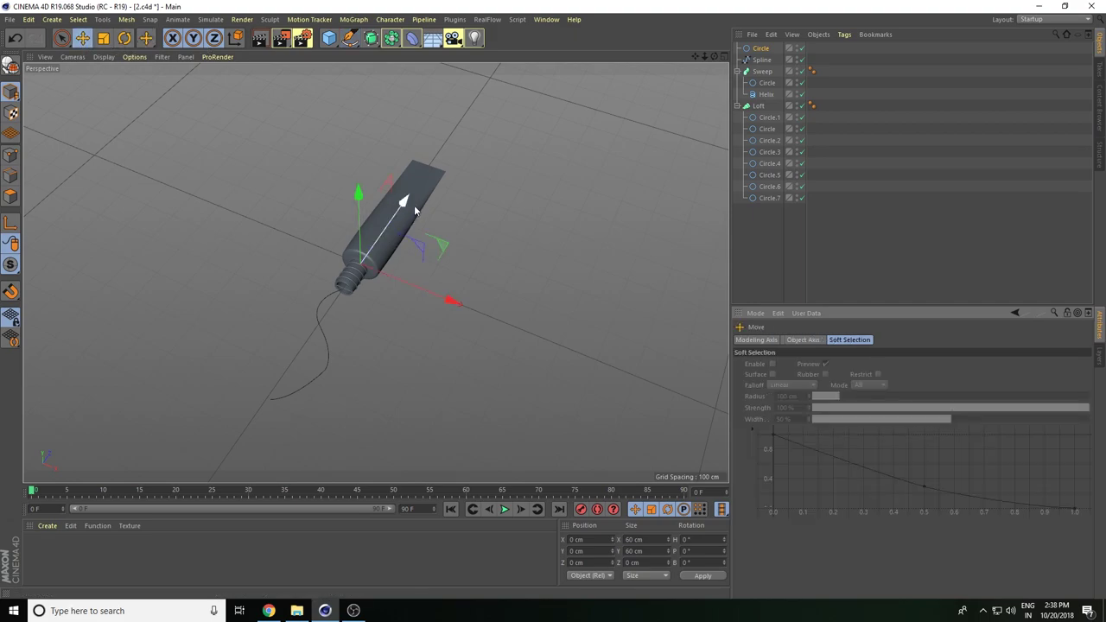
mouse_move(404, 203)
left_mouse_down()
mouse_move(363, 320)
mouse_move(397, 341)
mouse_move(439, 326)
left_mouse_up()
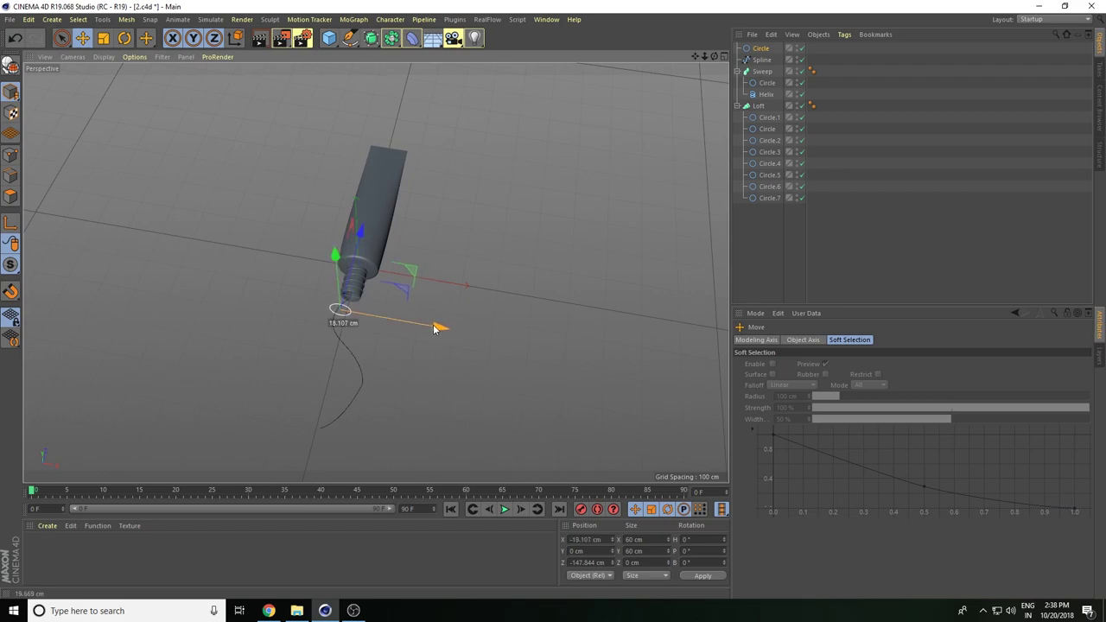
scroll(447, 391, "up", 5)
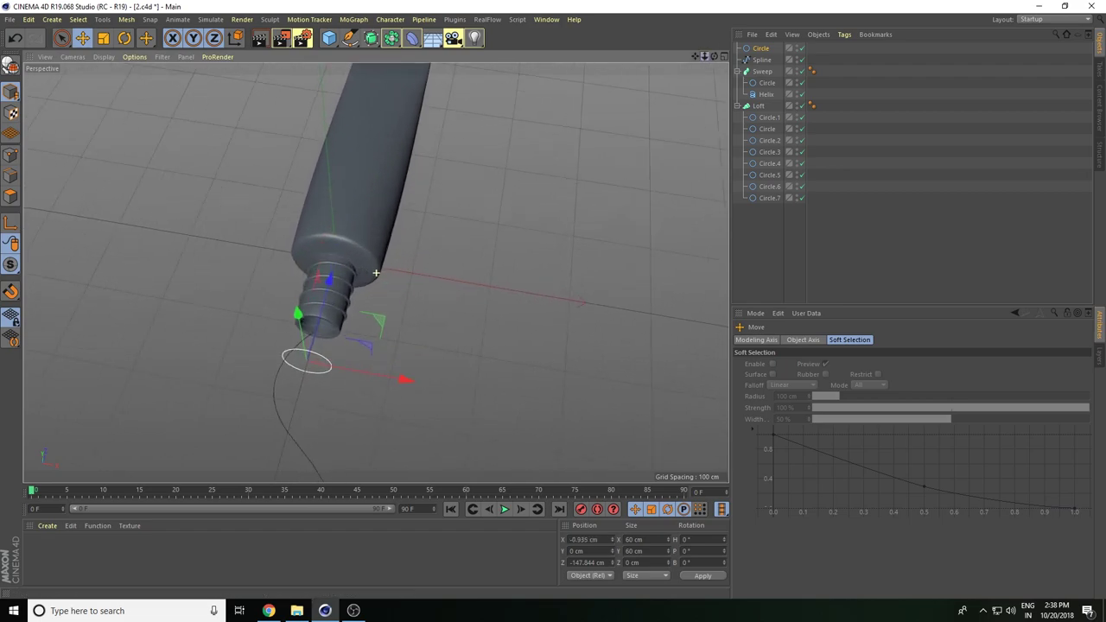
scroll(447, 391, "up", 2)
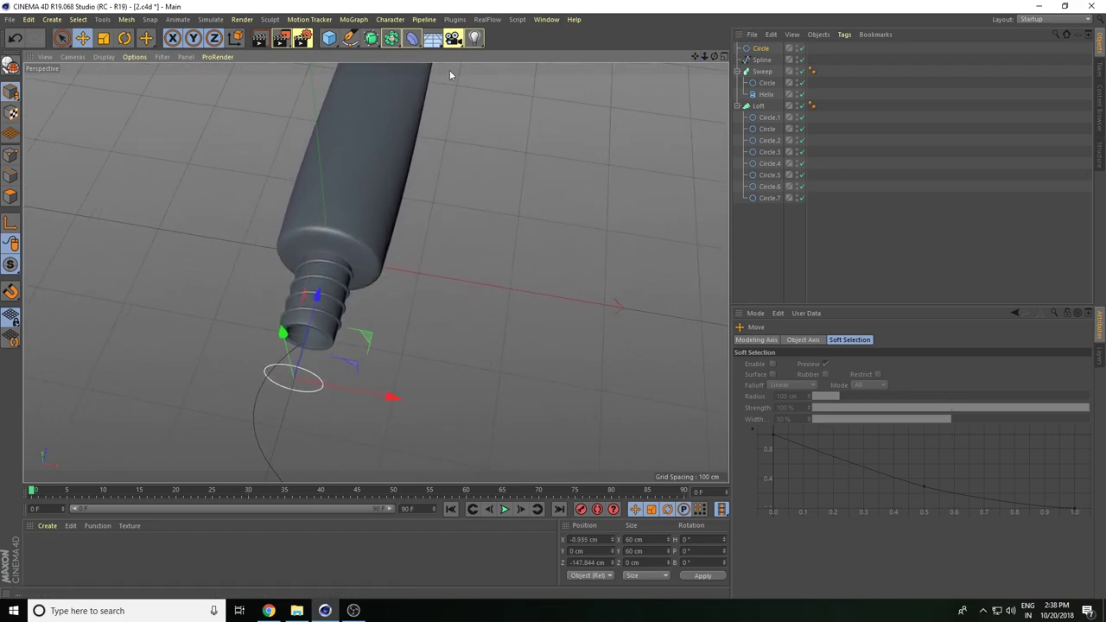
Add a Sweep object and nest the Circle and the paste-path Spline under Sweep.1.
left_click(372, 38)
left_click(416, 97)
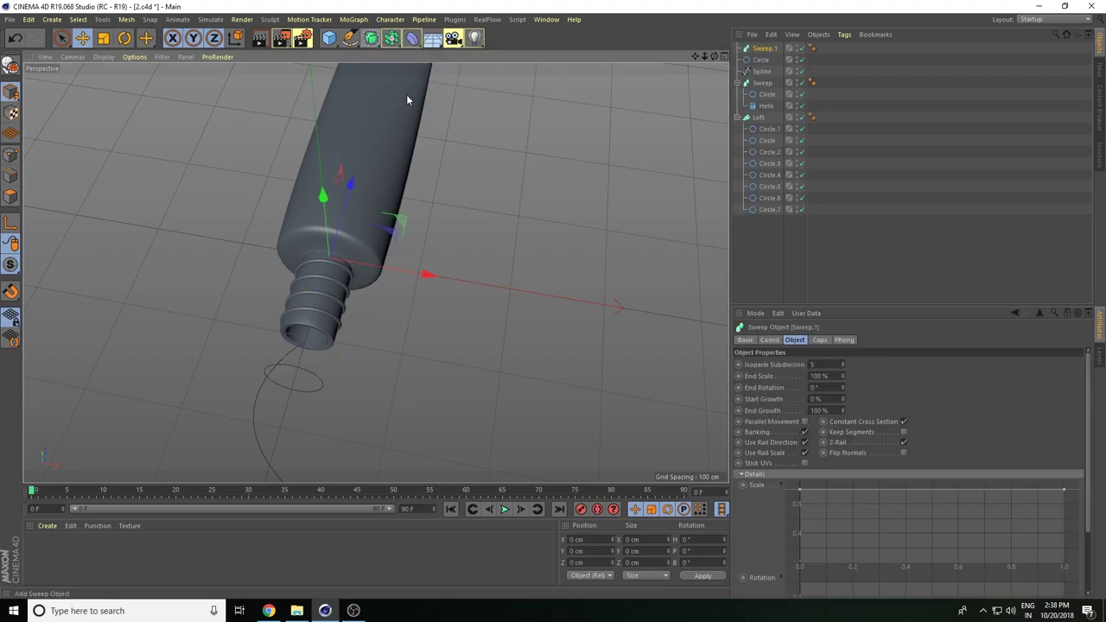
left_click(760, 60)
left_click(761, 73, "ctrl")
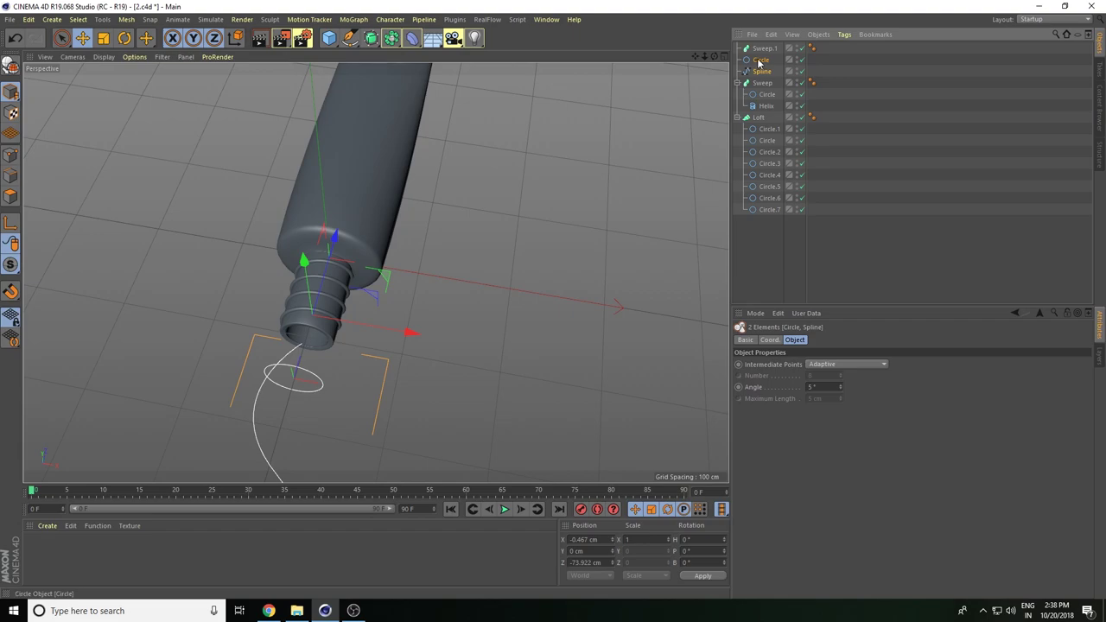
left_click_drag(759, 50, 376, 274)
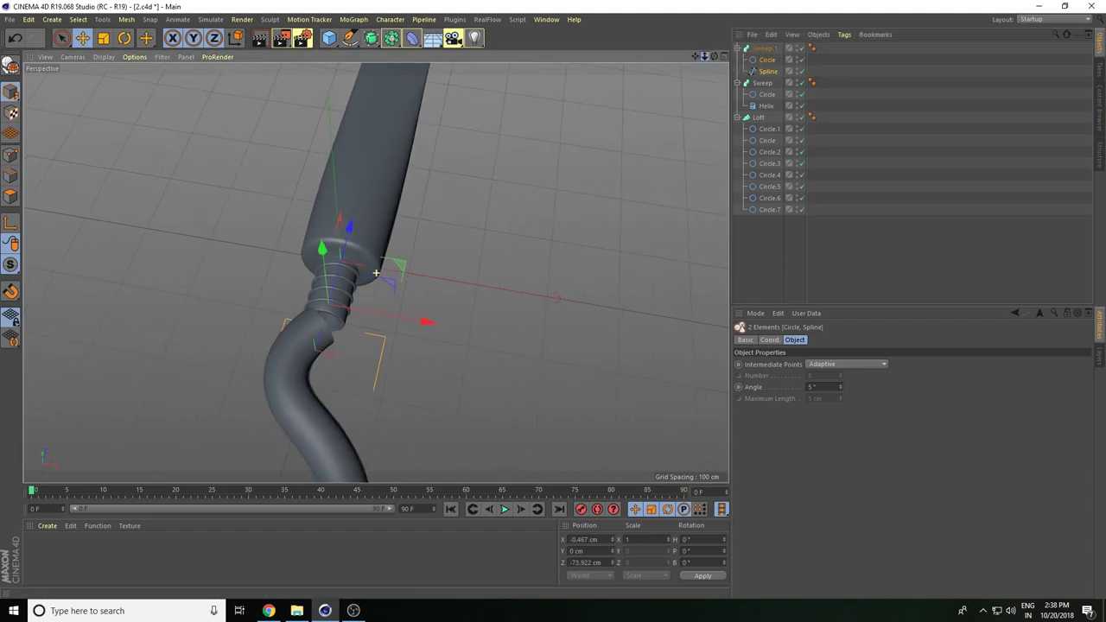
left_click_drag(692, 59, 657, 95)
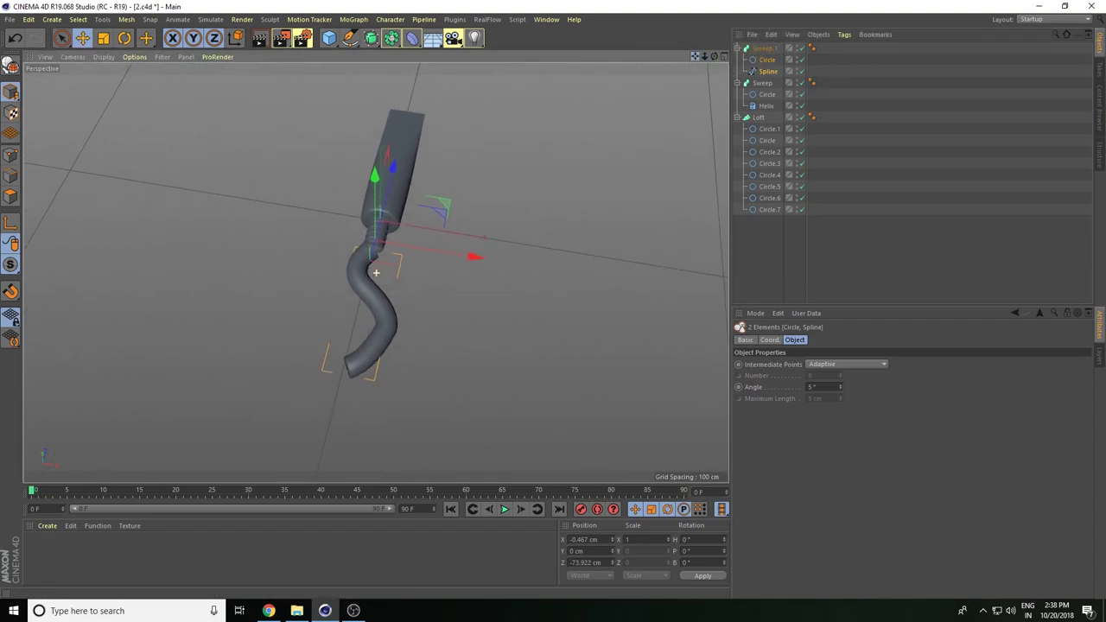
mouse_move(704, 61)
left_mouse_down()
mouse_move(683, 95)
mouse_move(690, 108)
left_mouse_up()
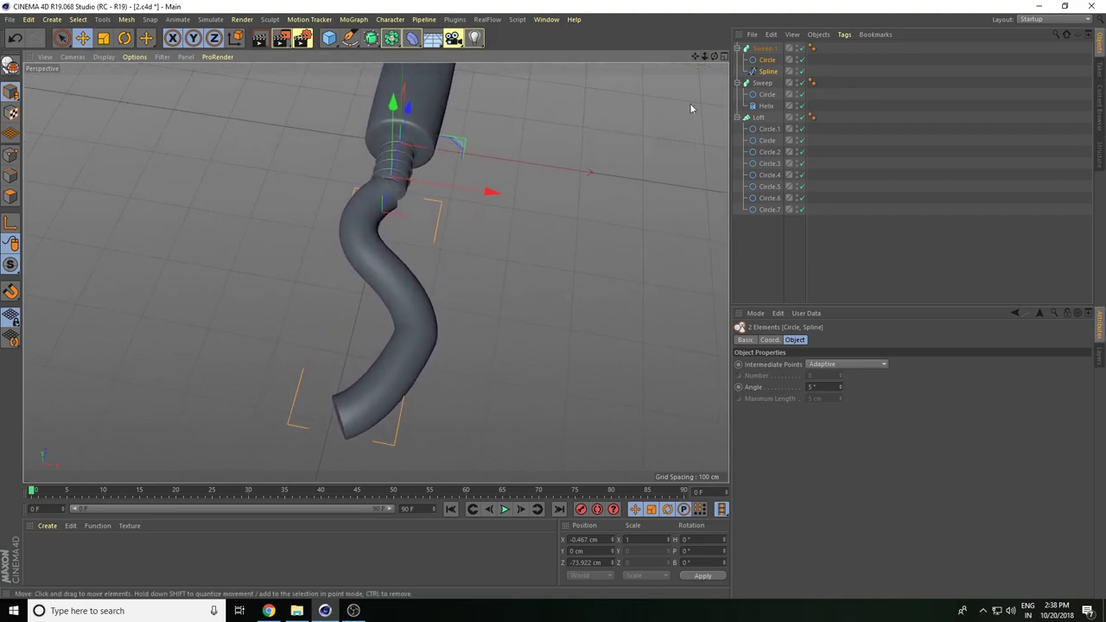
left_click(765, 73, "ctrl")
left_click(767, 71)
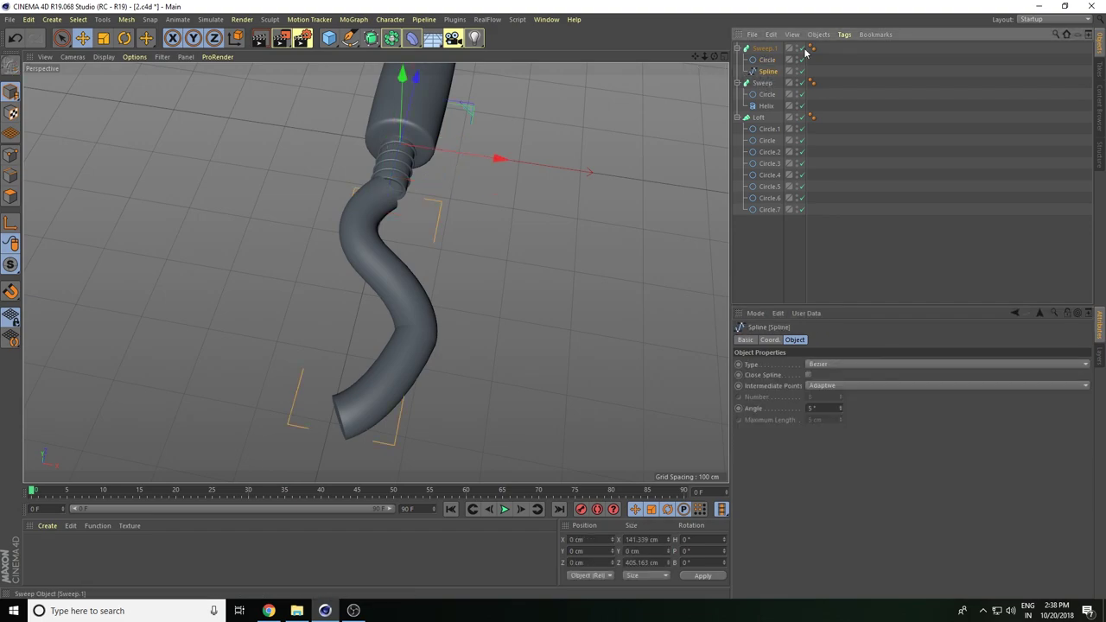
Disable Sweep.1 and switch to point mode to edit the bare paste path in four views.
left_click(802, 50)
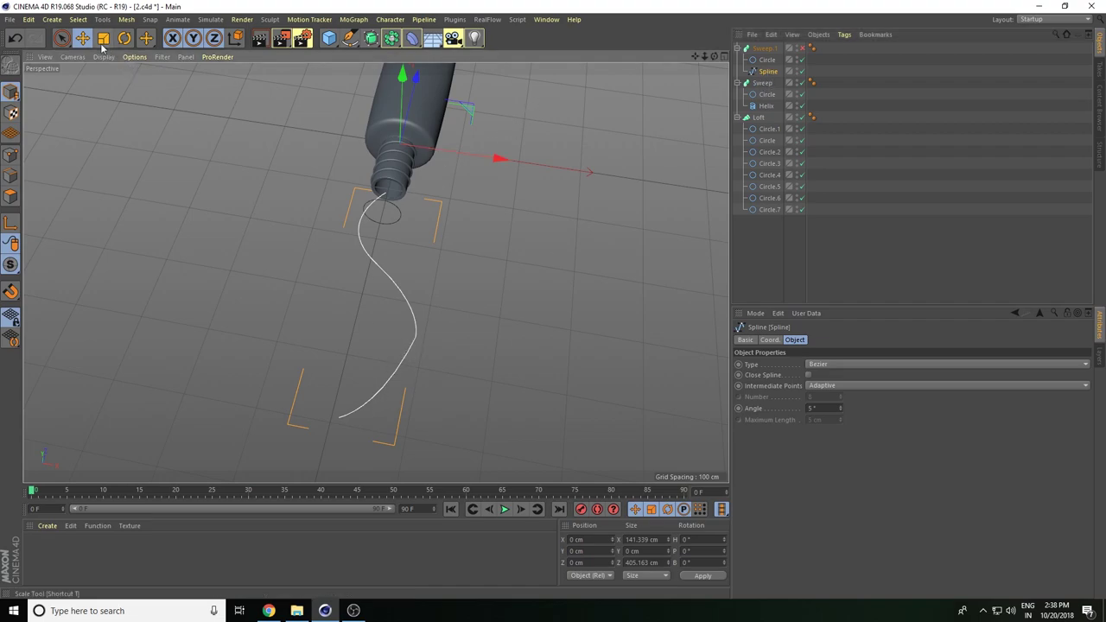
left_click(10, 156)
left_click_drag(707, 57, 435, 366)
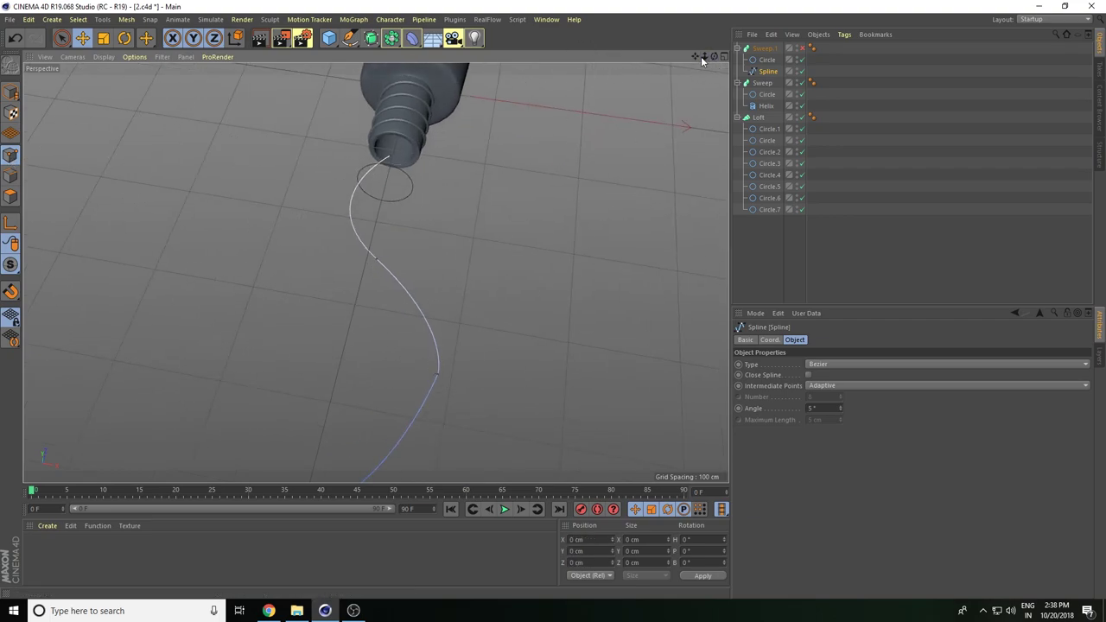
left_click(722, 58)
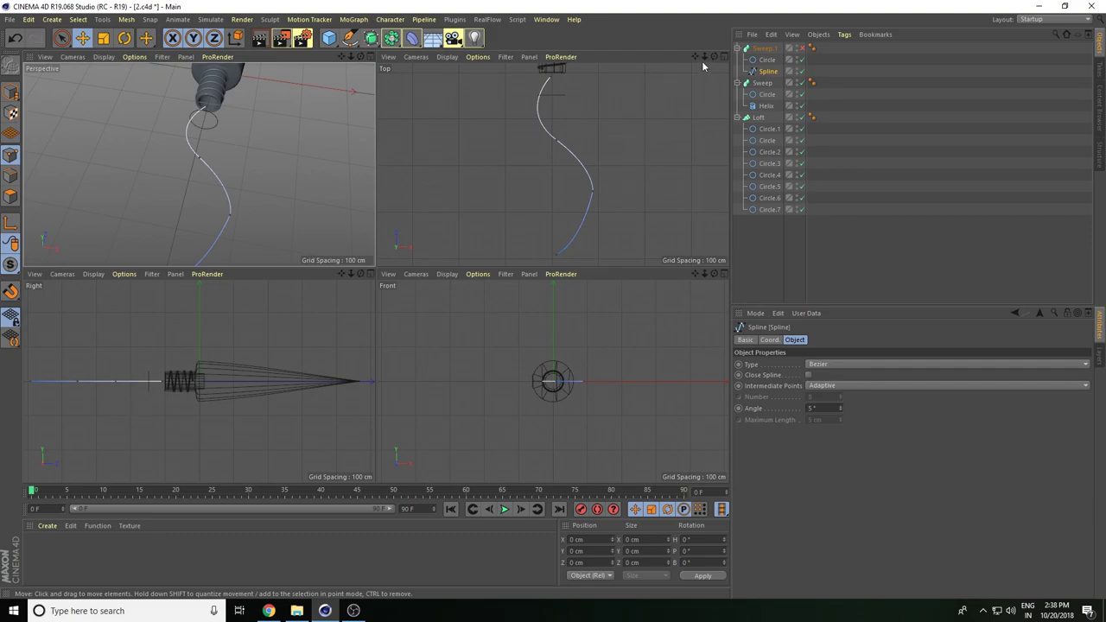
left_click_drag(703, 62, 697, 59)
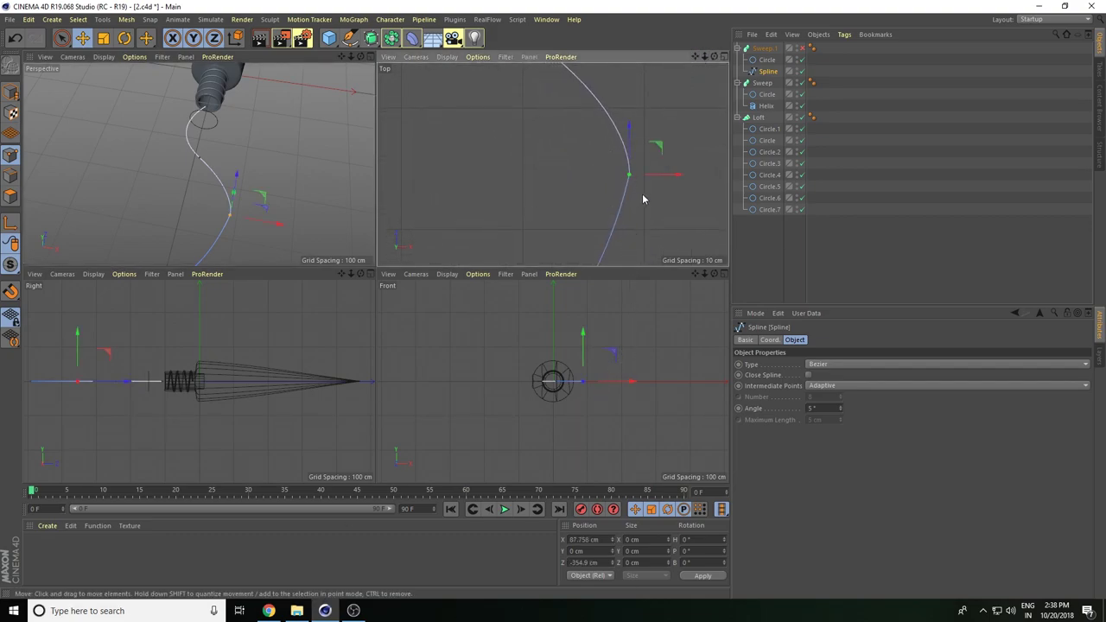
left_click(125, 38)
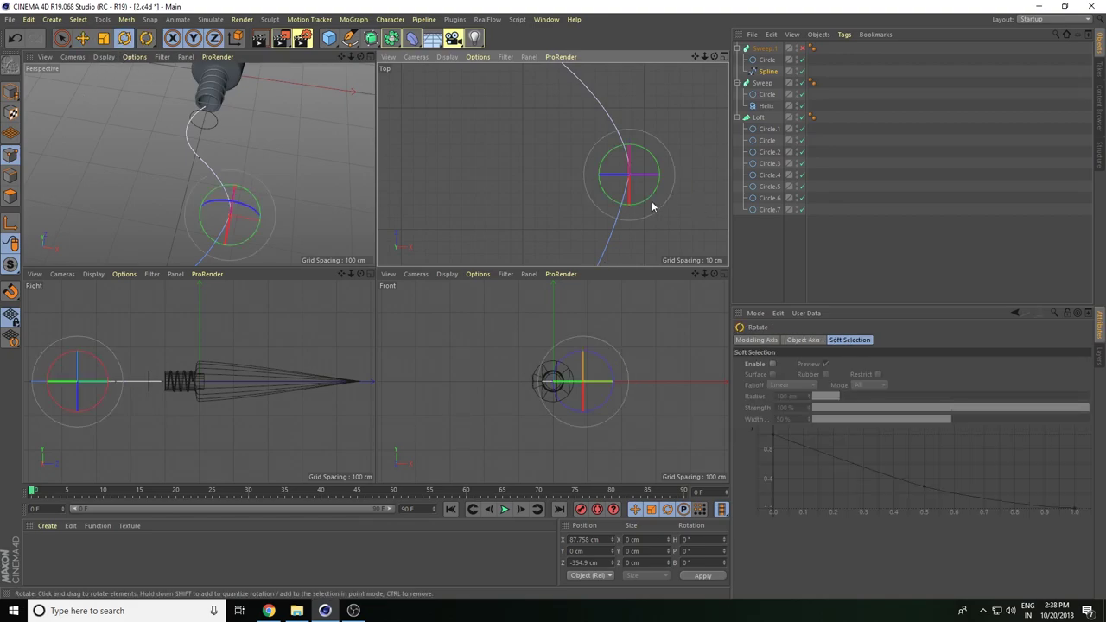
left_click_drag(641, 205, 646, 205)
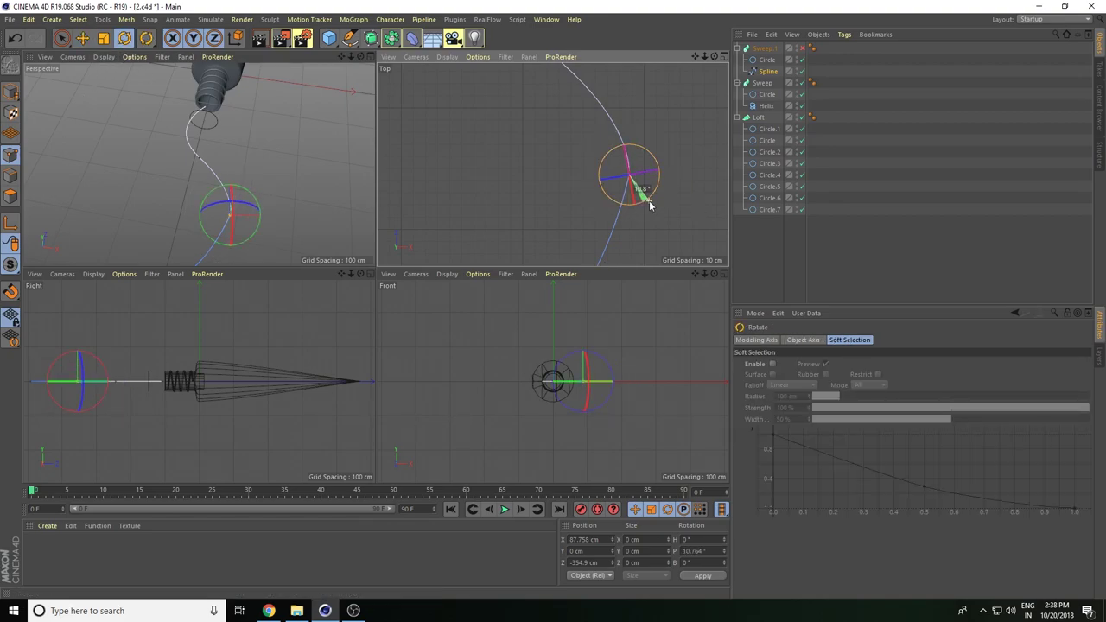
key("ctrl+z")
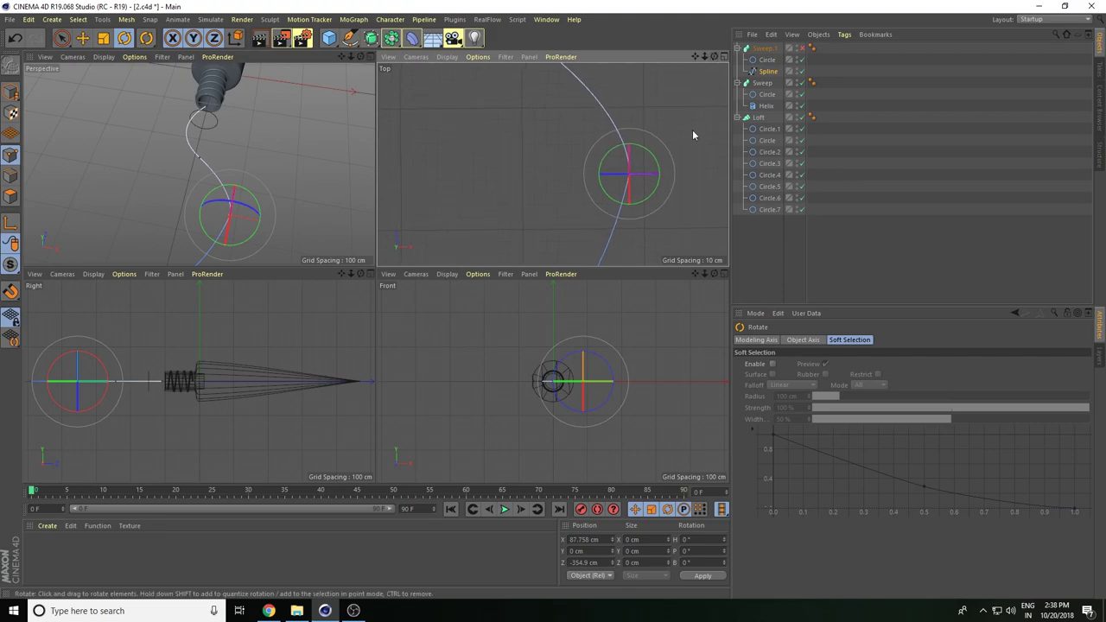
Drag the path points along X and Z to reshape the strand into an S-curve.
left_click_drag(700, 65, 553, 165)
left_click_drag(700, 67, 692, 183)
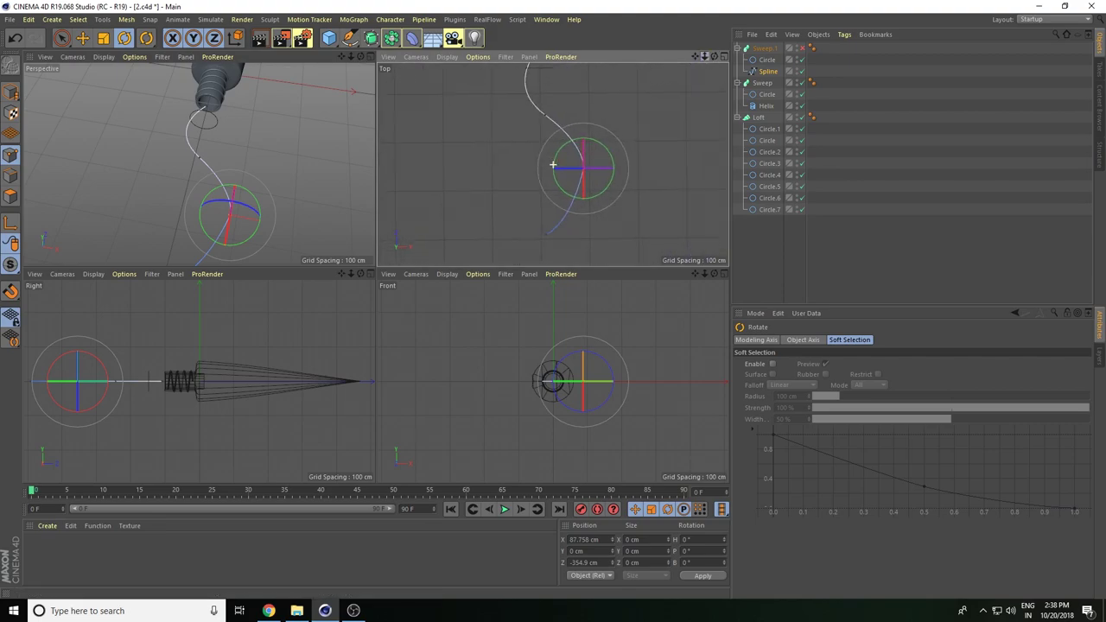
mouse_move(696, 57)
left_mouse_down()
mouse_move(554, 165)
mouse_move(584, 156)
left_mouse_up()
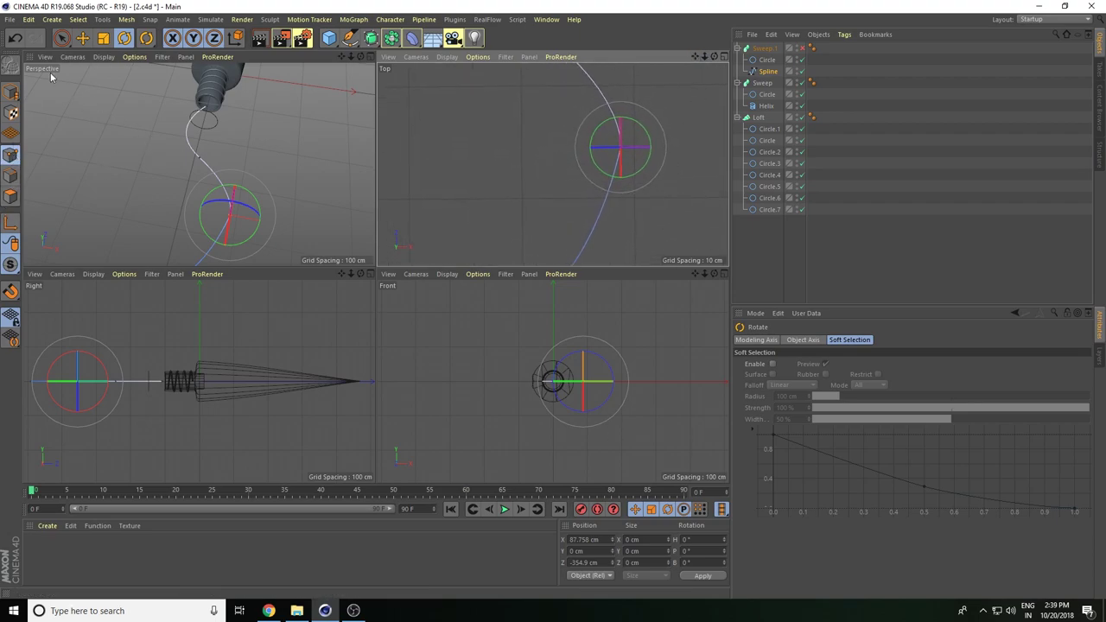
left_click(83, 39)
left_click_drag(677, 147, 651, 156)
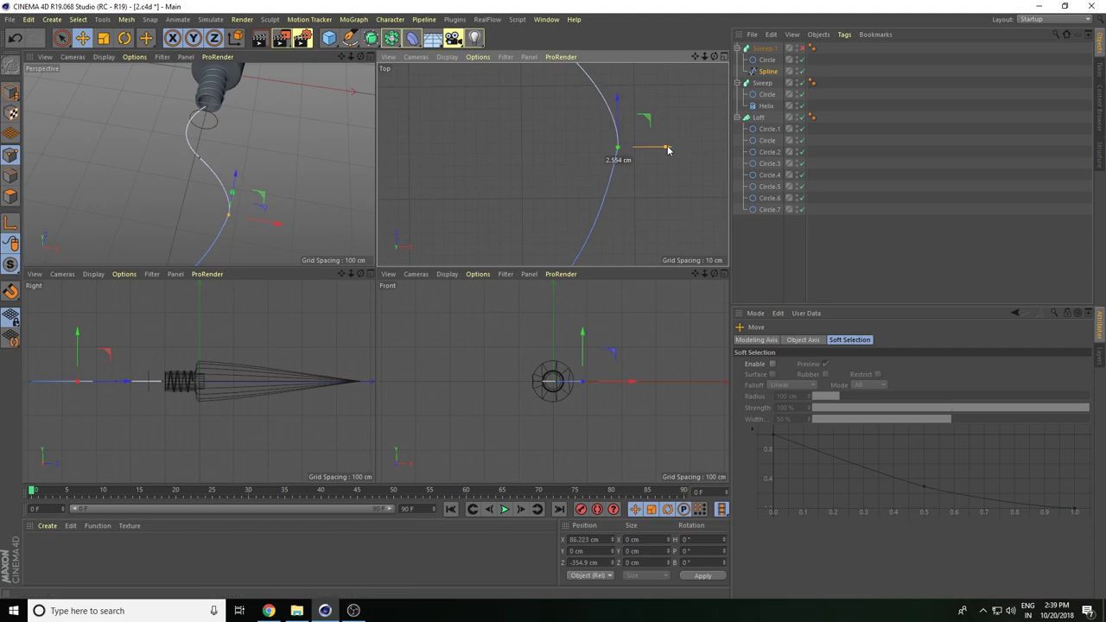
mouse_move(606, 101)
left_mouse_down()
mouse_move(610, 154)
mouse_move(616, 139)
left_mouse_up()
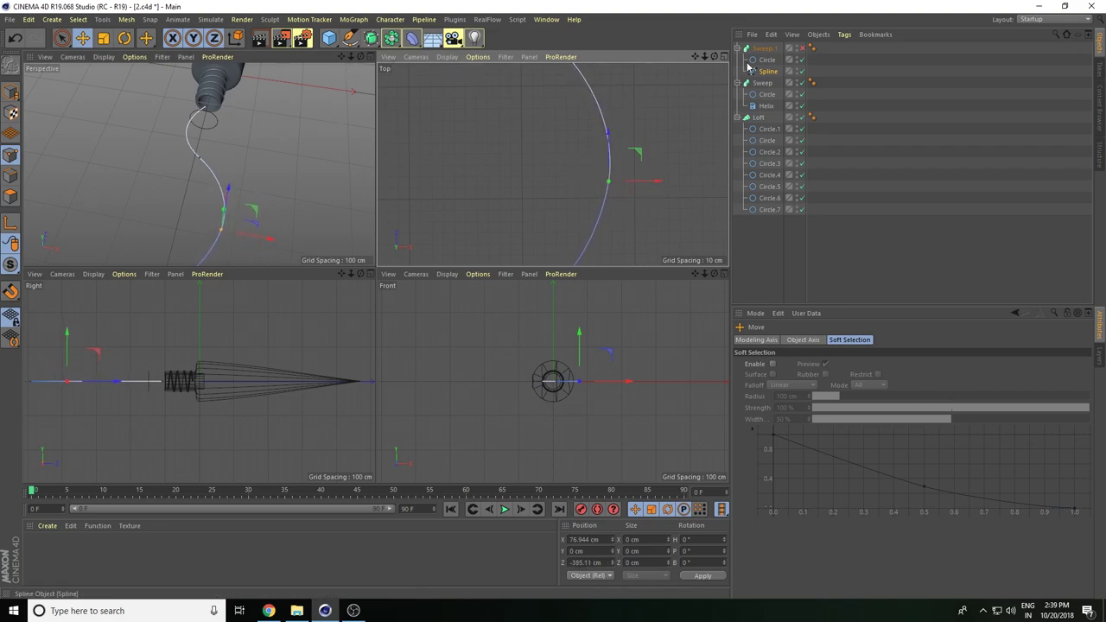
Re-enable Sweep.1 and lower the strand's circle radius to about 21 cm.
left_click(802, 48)
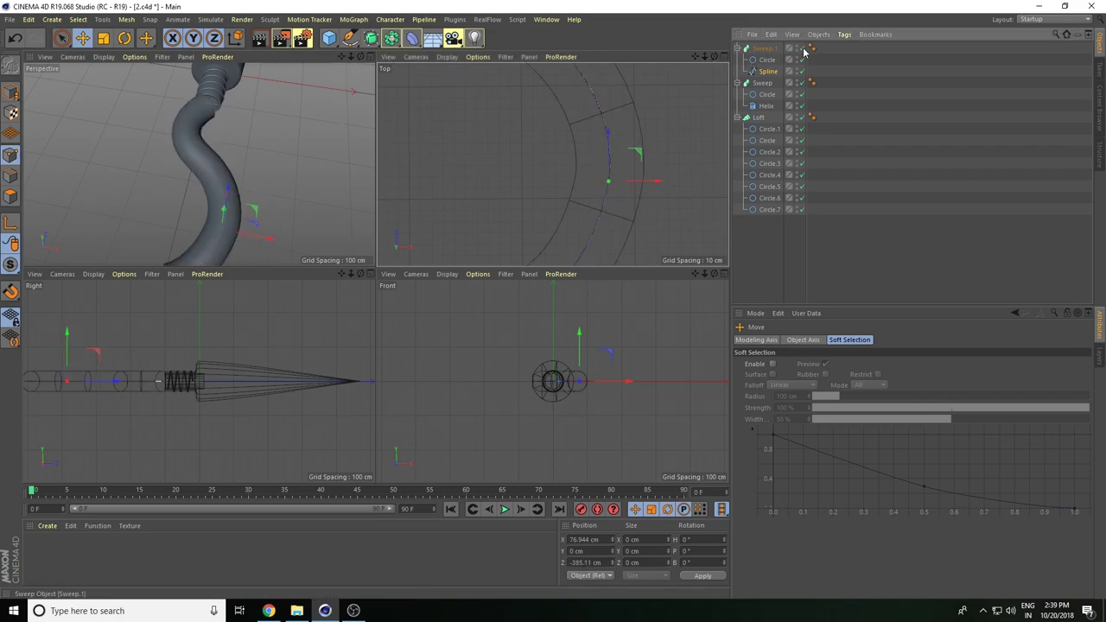
middle_click(372, 78)
mouse_move(714, 56)
left_mouse_down()
mouse_move(402, 318)
mouse_move(415, 331)
left_mouse_up()
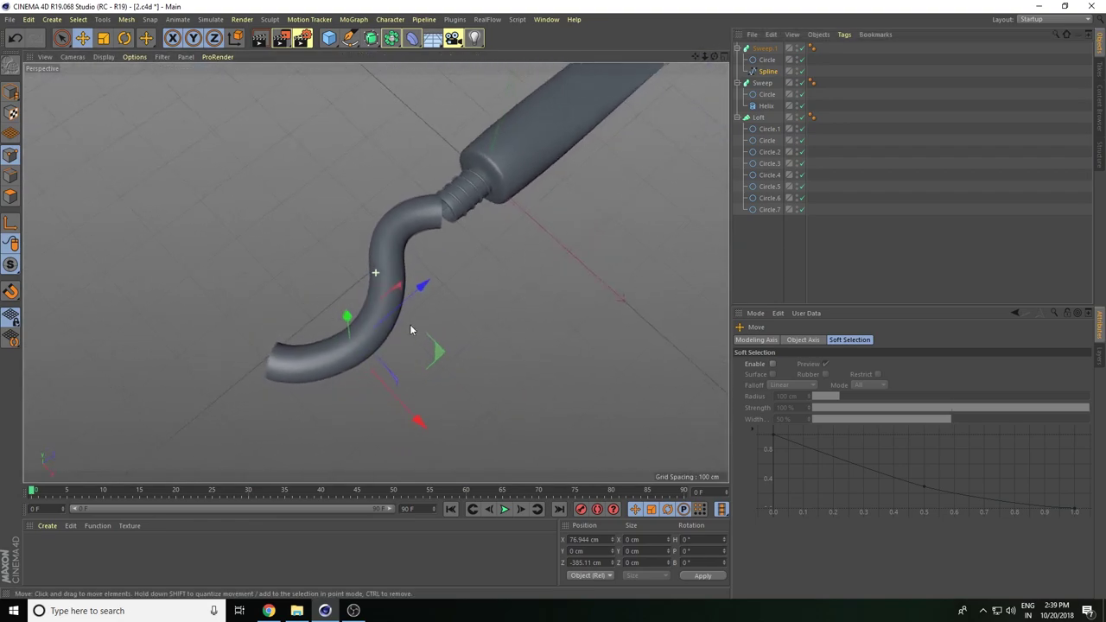
left_click(764, 50)
left_click(737, 50)
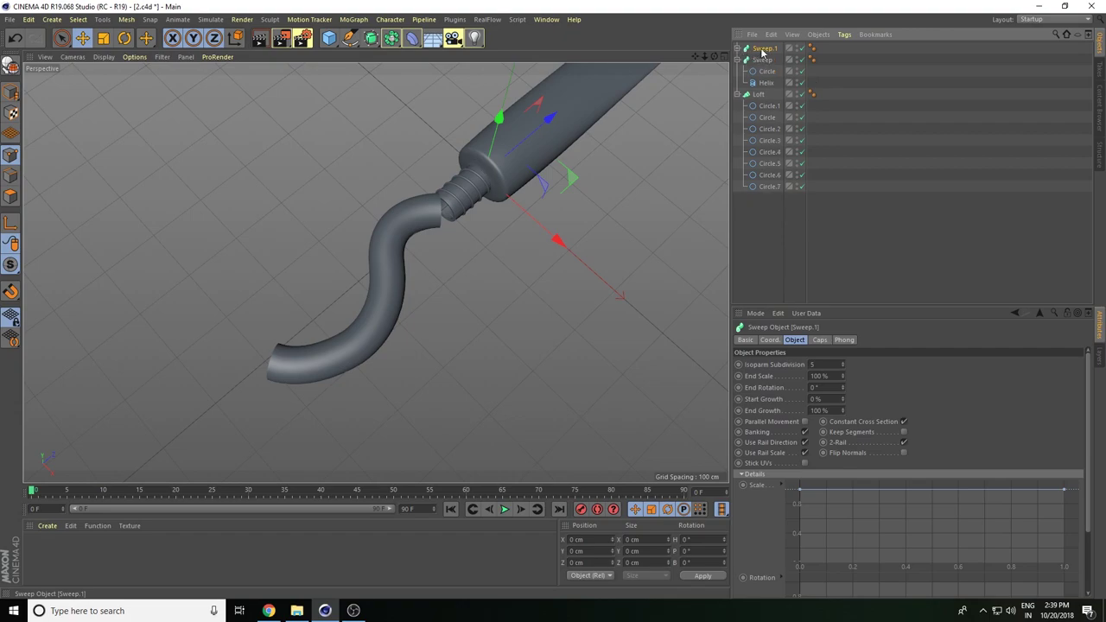
mouse_move(703, 55)
left_mouse_down()
mouse_move(376, 273)
mouse_move(370, 227)
mouse_move(558, 242)
mouse_move(519, 250)
mouse_move(632, 414)
left_mouse_up()
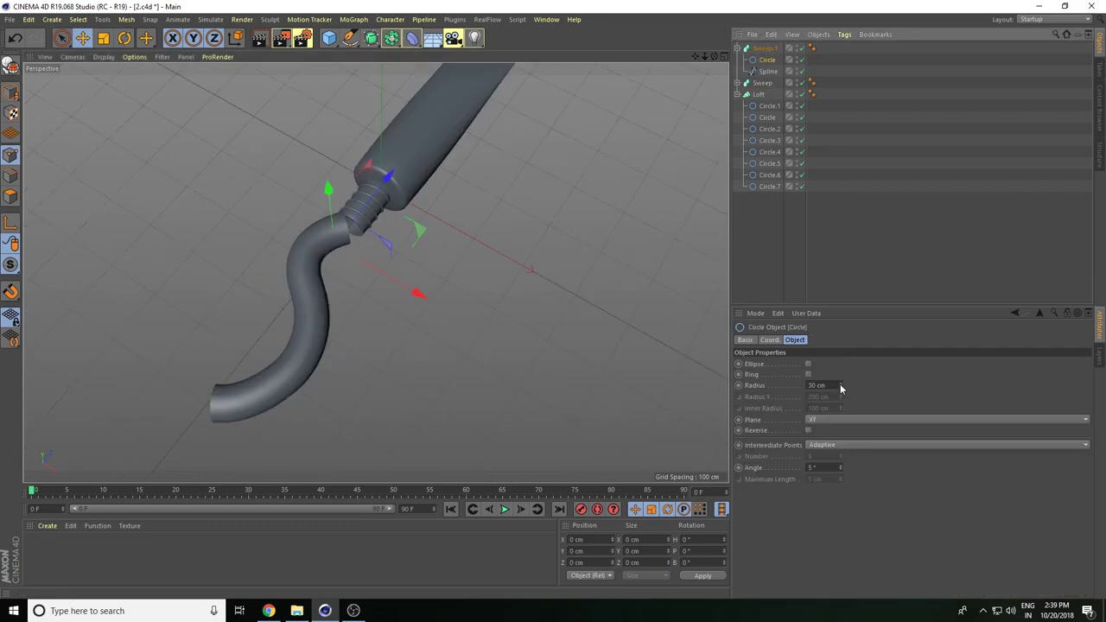
left_click_drag(841, 388, 826, 388)
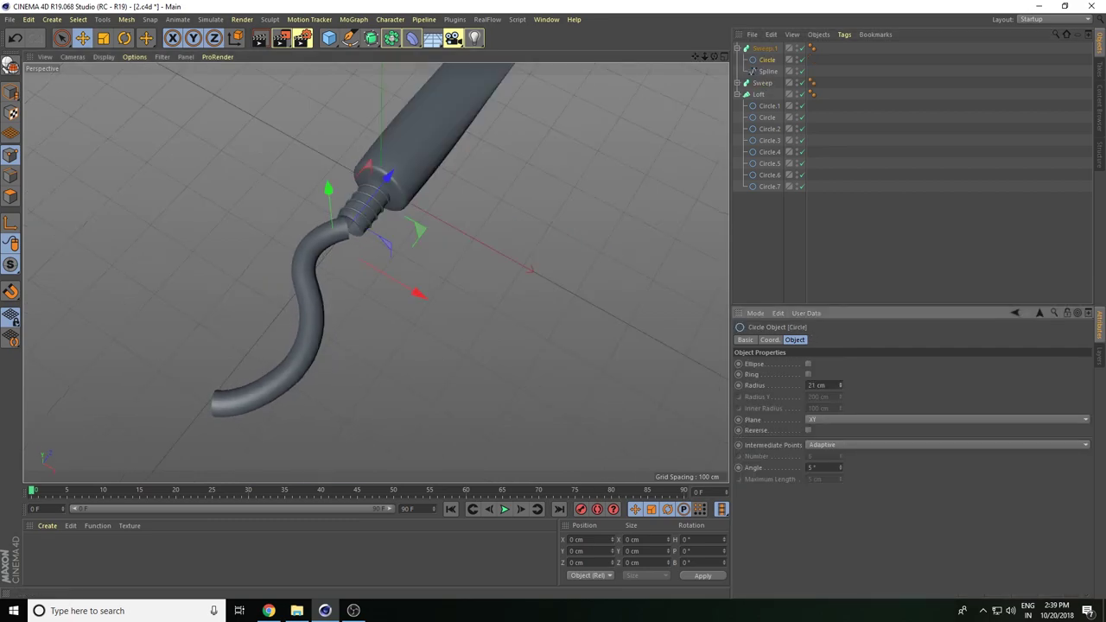
left_click_drag(705, 56, 534, 234)
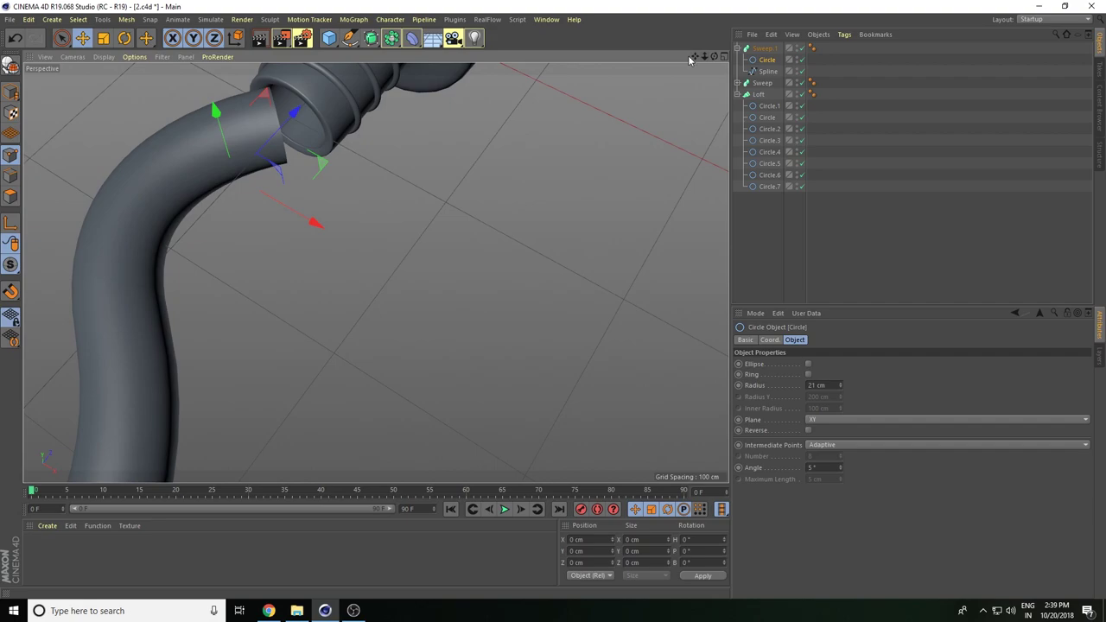
Thicken the paste strand slightly by dragging its circle radius handle up.
left_click(760, 49)
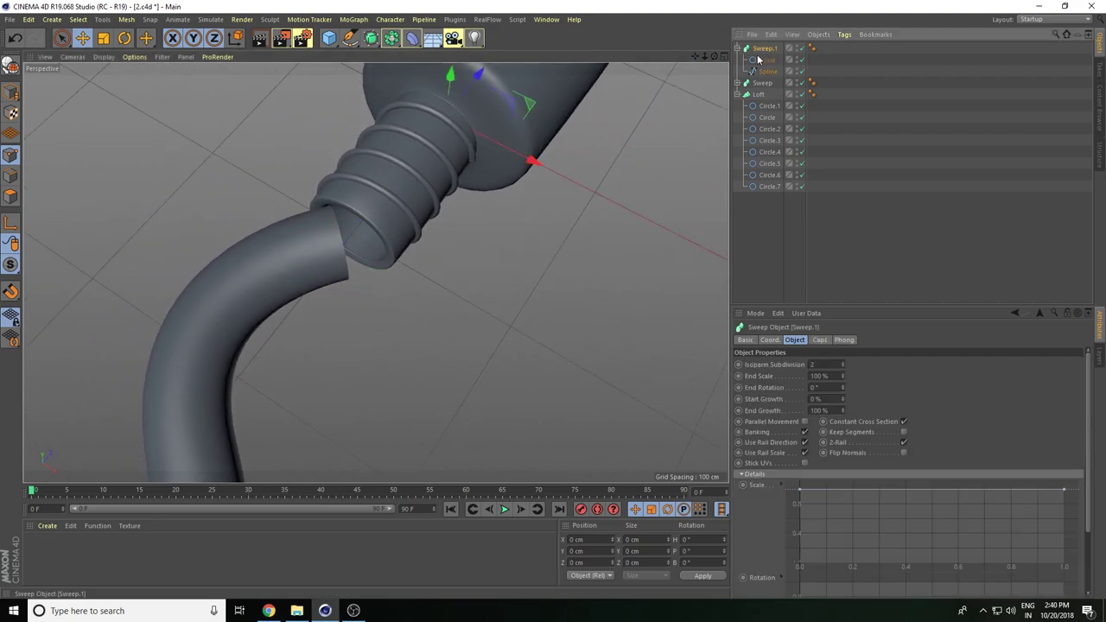
mouse_move(487, 81)
left_mouse_down()
mouse_move(519, 72)
mouse_move(563, 143)
left_mouse_up()
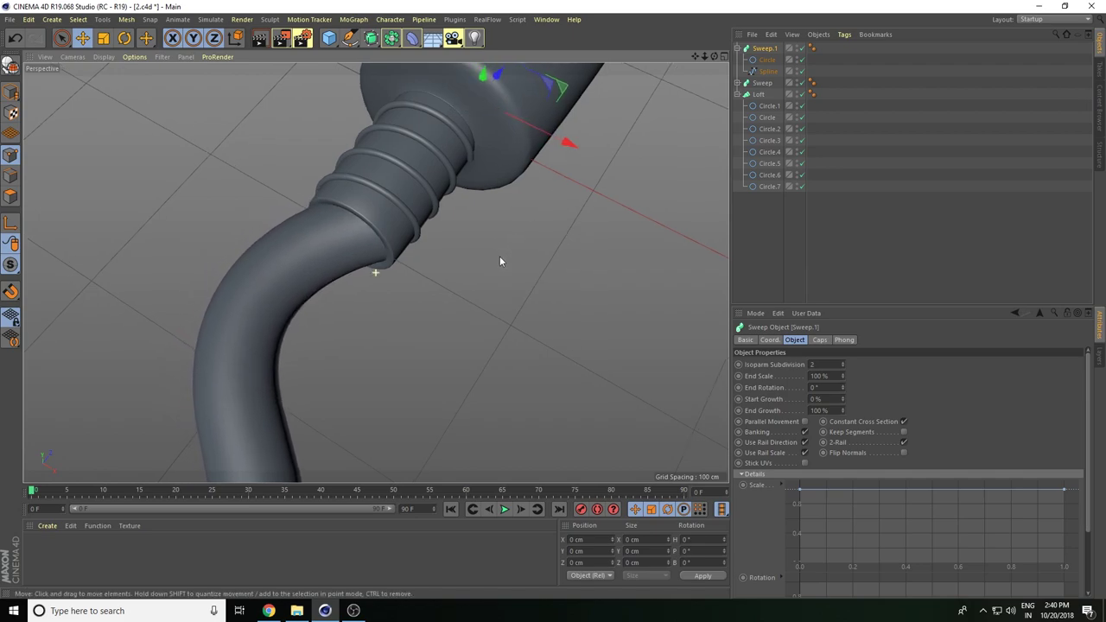
mouse_move(499, 261)
left_mouse_down("alt")
mouse_move(614, 214)
mouse_move(393, 284)
left_mouse_up("alt")
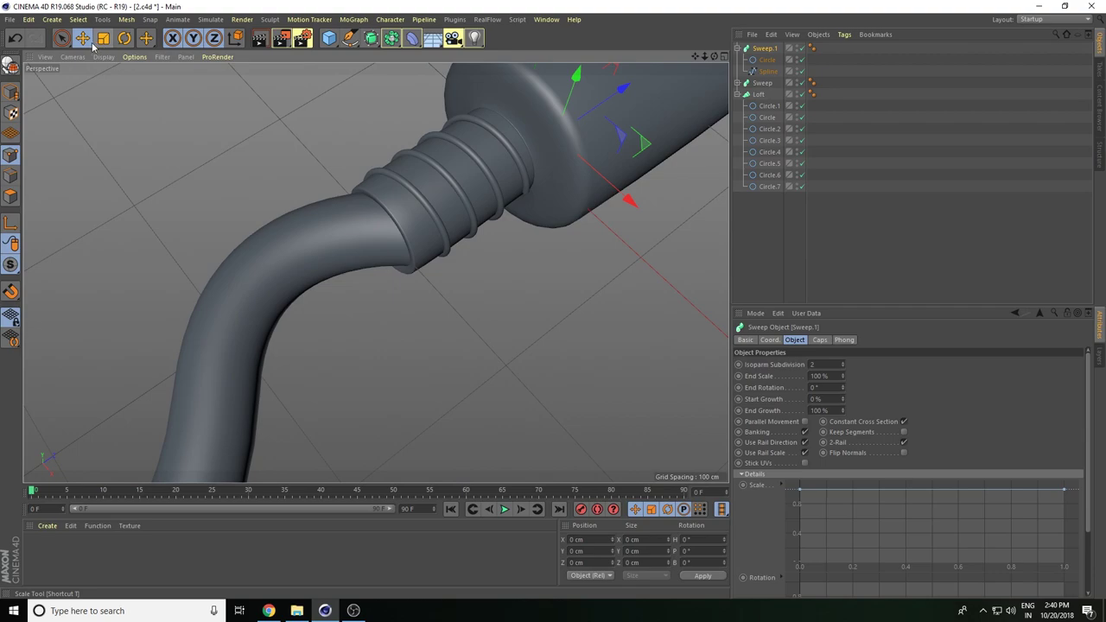
left_click(122, 45)
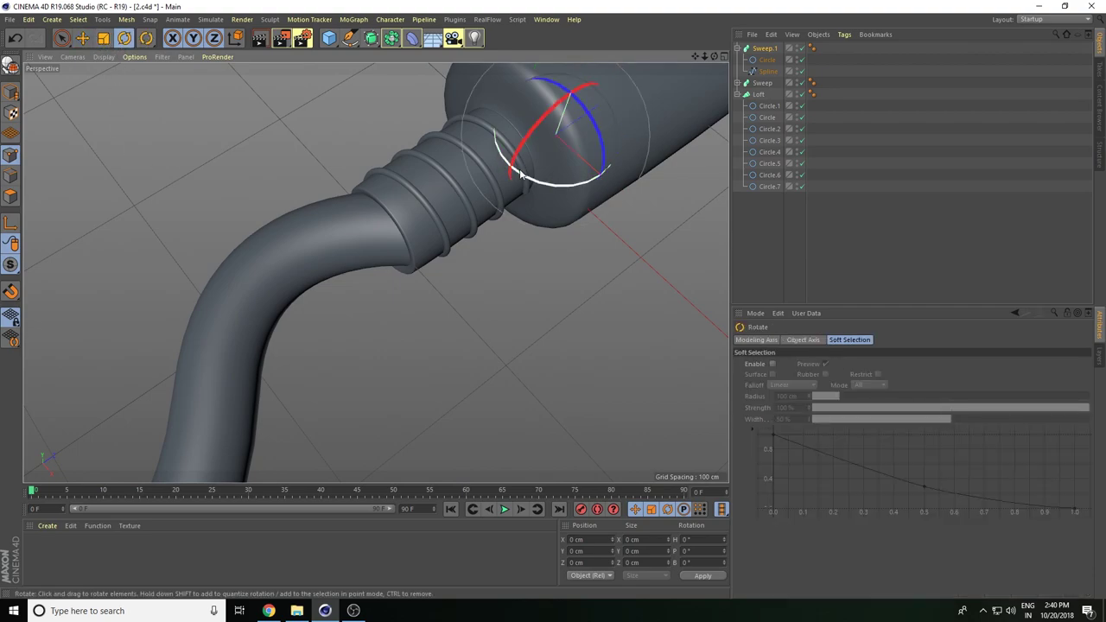
left_click_drag(521, 175, 518, 165)
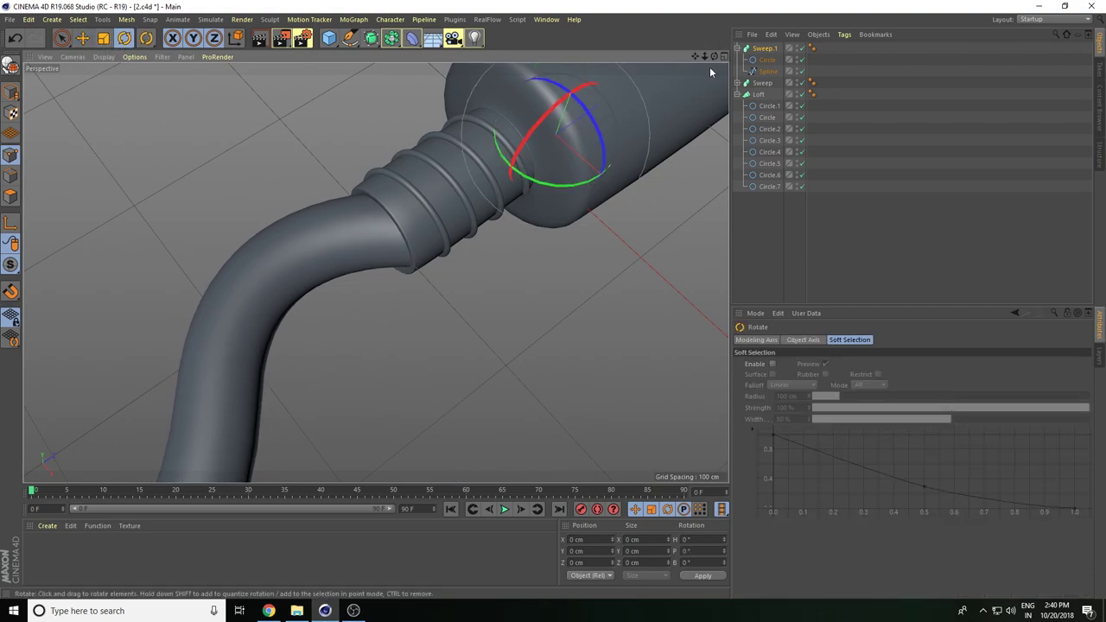
key("ctrl+z")
mouse_move(705, 57)
left_mouse_down()
mouse_move(488, 330)
mouse_move(573, 289)
mouse_move(365, 254)
mouse_move(386, 256)
mouse_move(457, 210)
left_mouse_up()
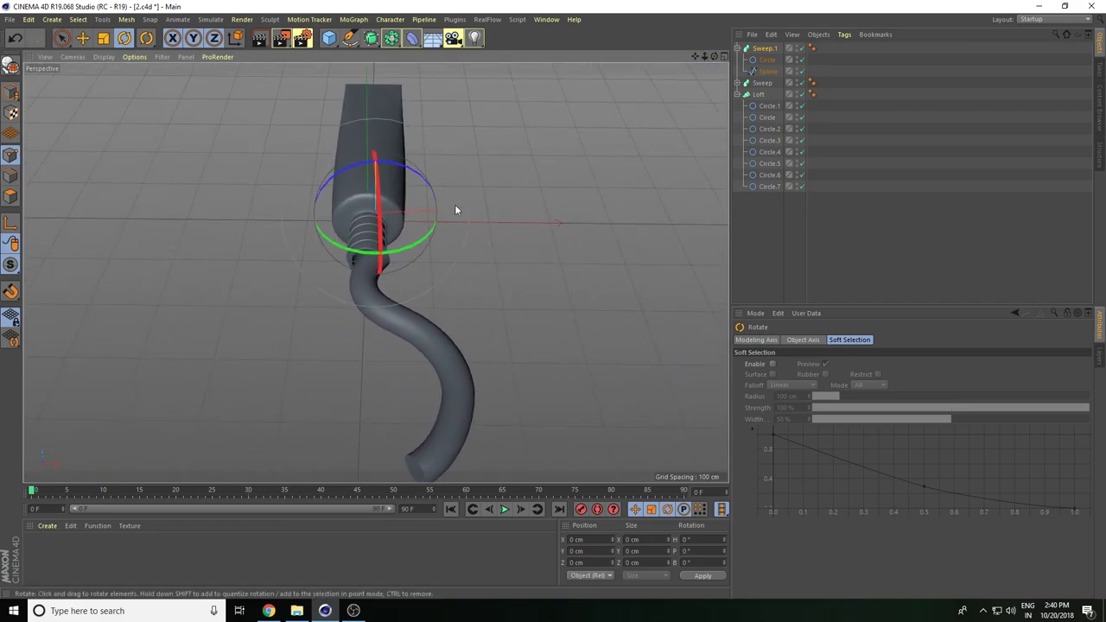
left_click_drag(705, 57, 4, 79)
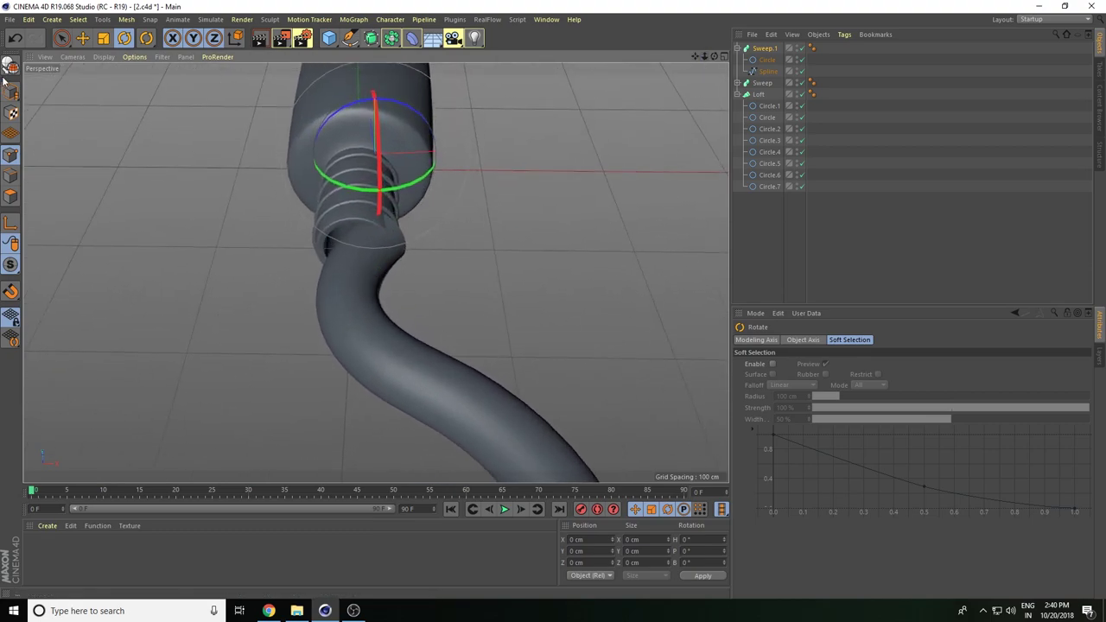
Shift the strand along X so it meets the end of the threaded nozzle.
left_click(83, 37)
left_click_drag(466, 152, 457, 156)
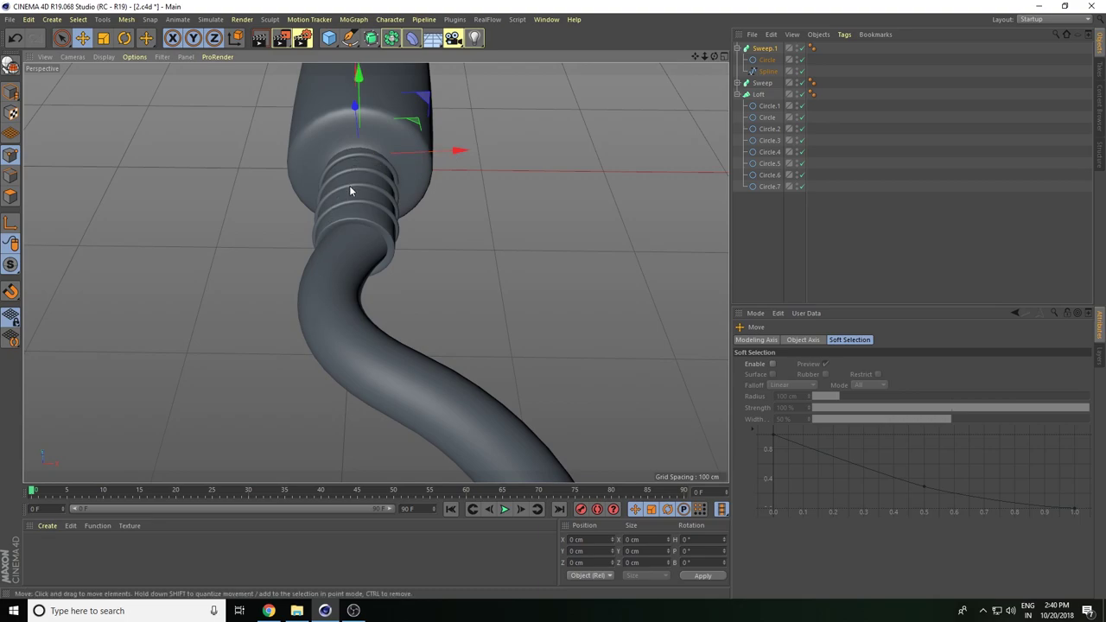
mouse_move(426, 292)
left_mouse_down("alt")
mouse_move(610, 245)
mouse_move(349, 272)
left_mouse_up("alt")
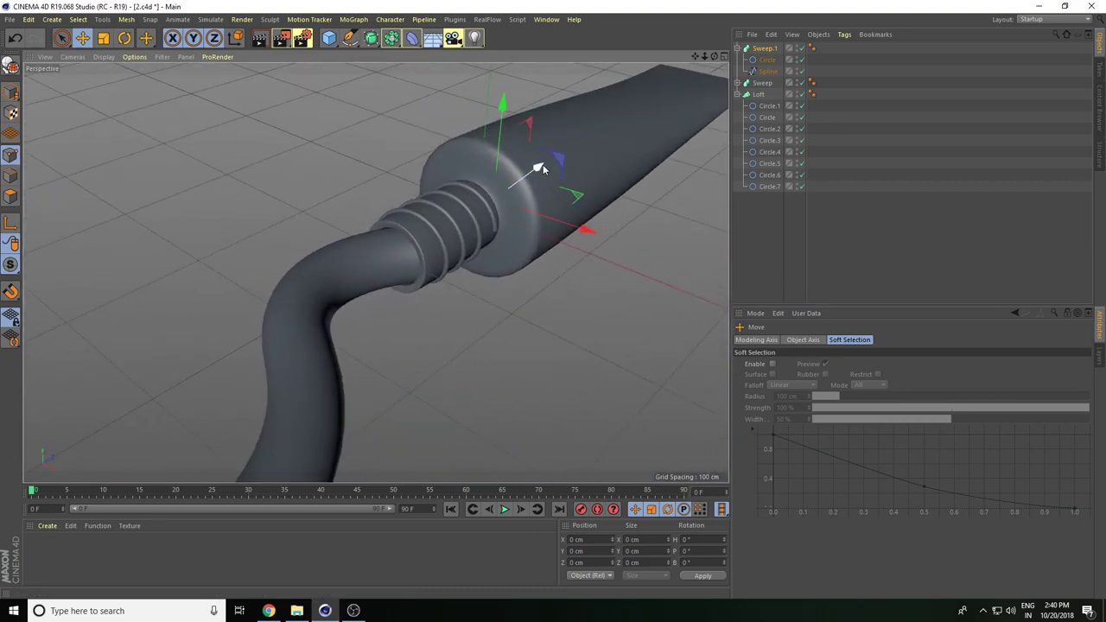
left_click_drag(539, 168, 547, 165)
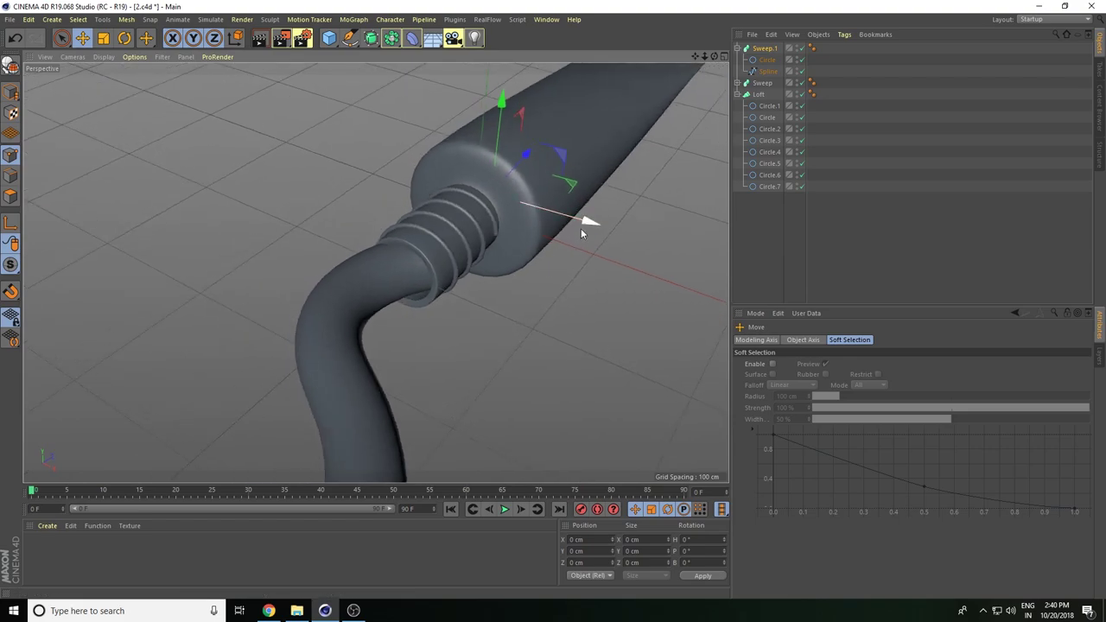
left_click_drag(581, 228, 587, 218)
mouse_move(525, 307)
left_mouse_down("alt")
mouse_move(628, 264)
mouse_move(666, 274)
mouse_move(623, 323)
mouse_move(587, 319)
mouse_move(528, 165)
left_mouse_up("alt")
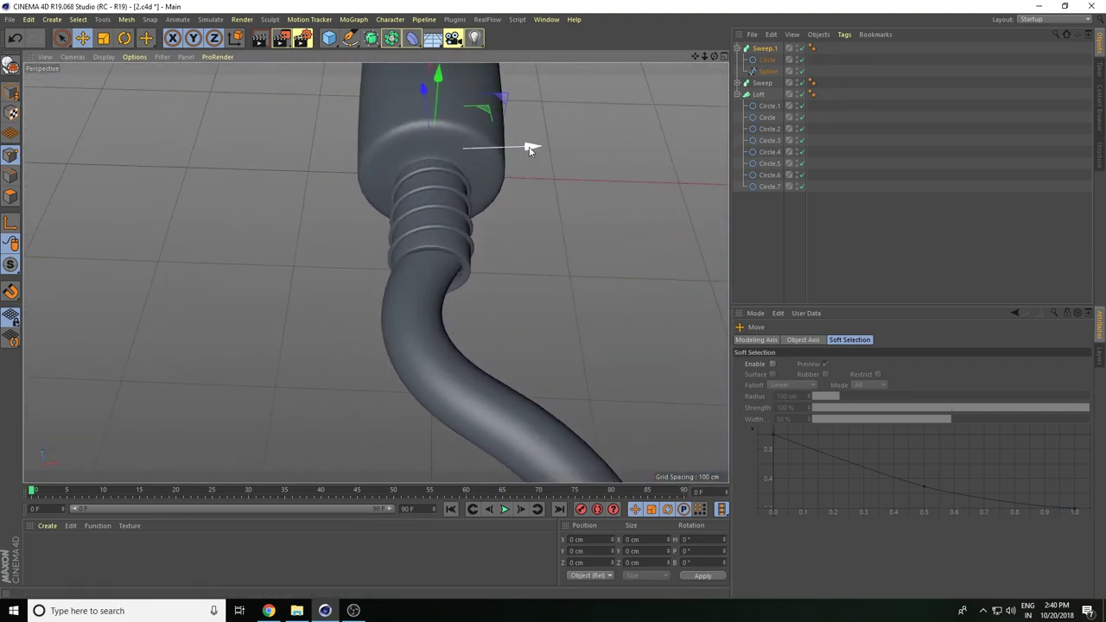
left_click(767, 71)
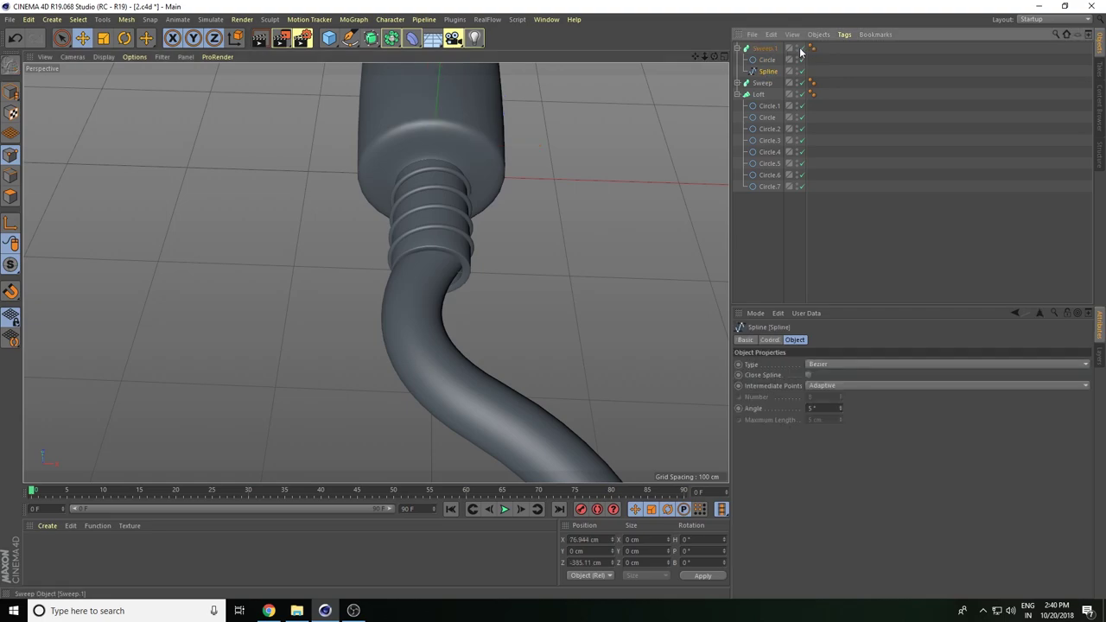
Hide the strand and pull its path spline's end point up into the nozzle opening.
left_click(801, 49)
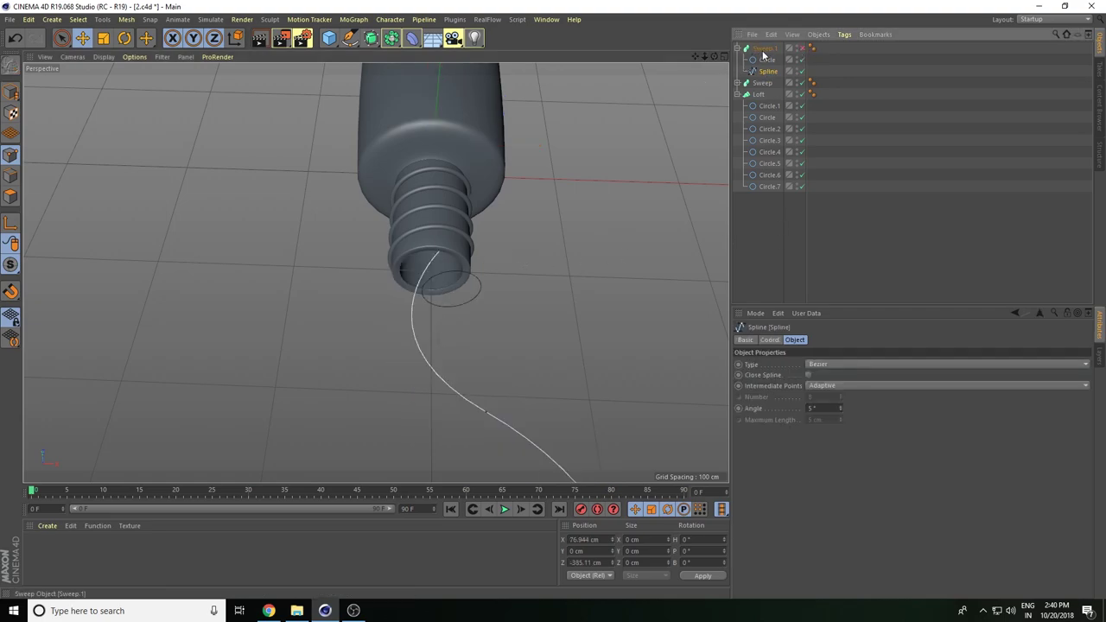
key("ctrl+z")
mouse_move(448, 90)
left_mouse_down("alt")
mouse_move(441, 81)
mouse_move(425, 130)
mouse_move(532, 177)
mouse_move(563, 216)
mouse_move(497, 253)
left_mouse_up("alt")
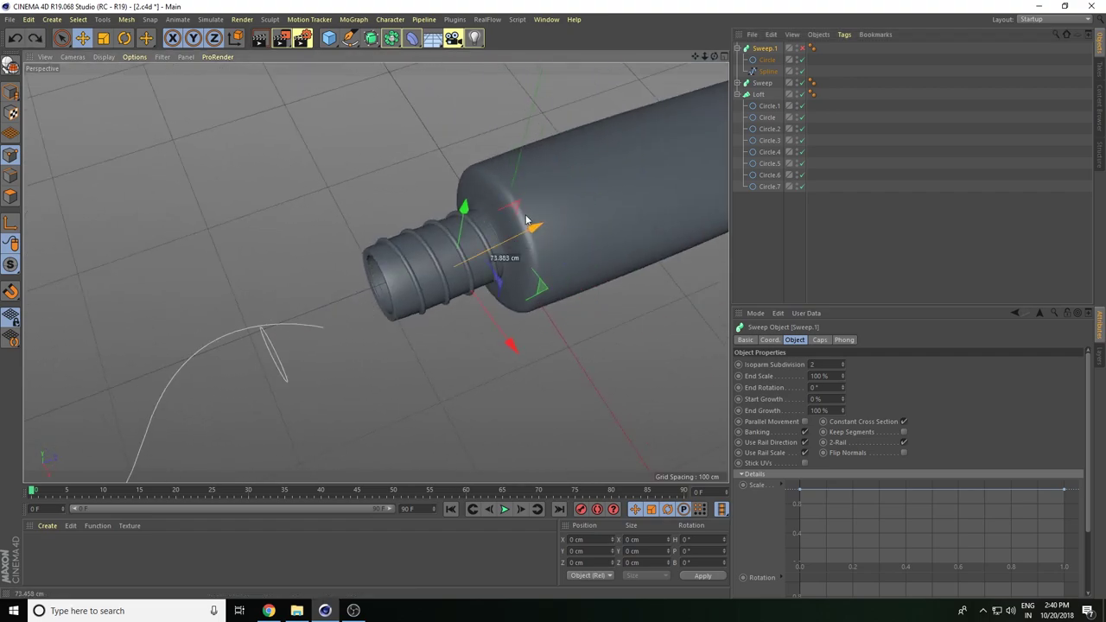
left_click(767, 71)
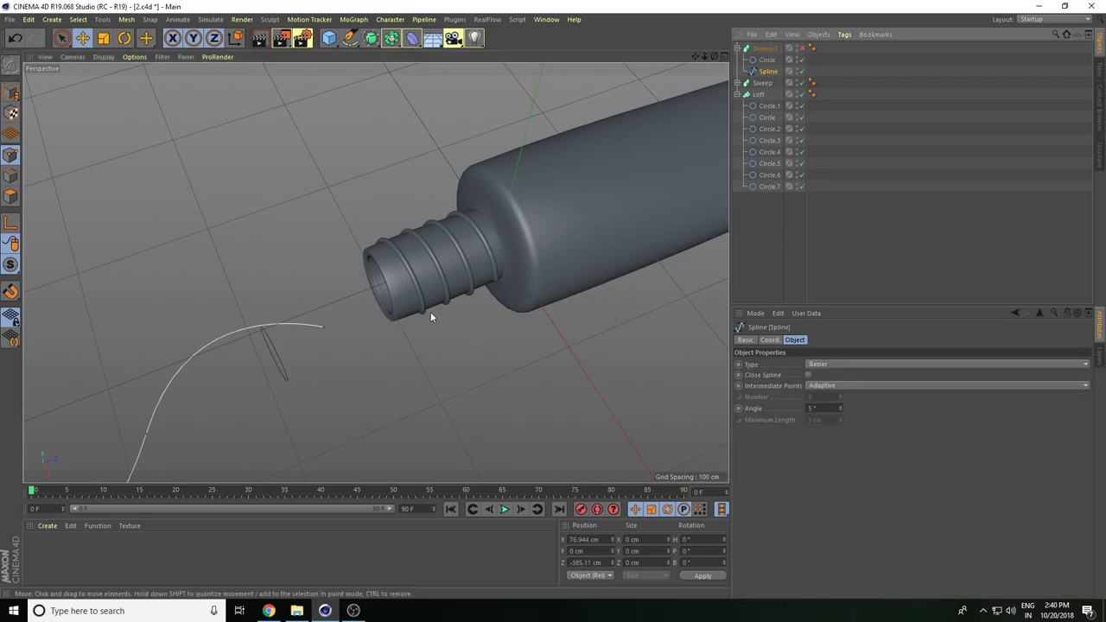
left_click_drag(328, 376, 400, 362, "alt")
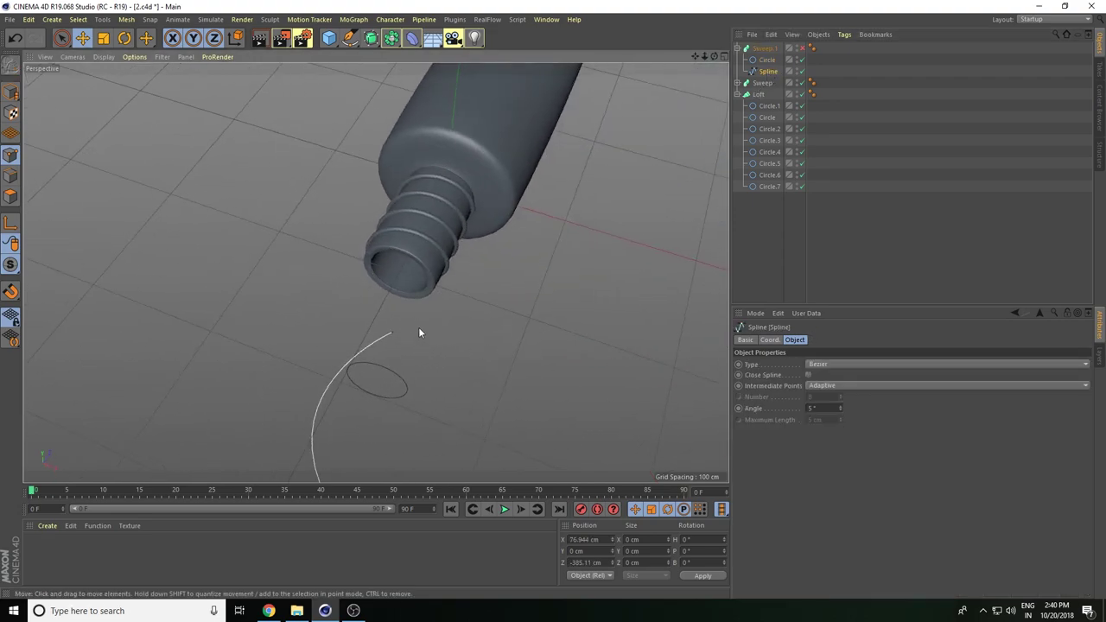
left_click(361, 357)
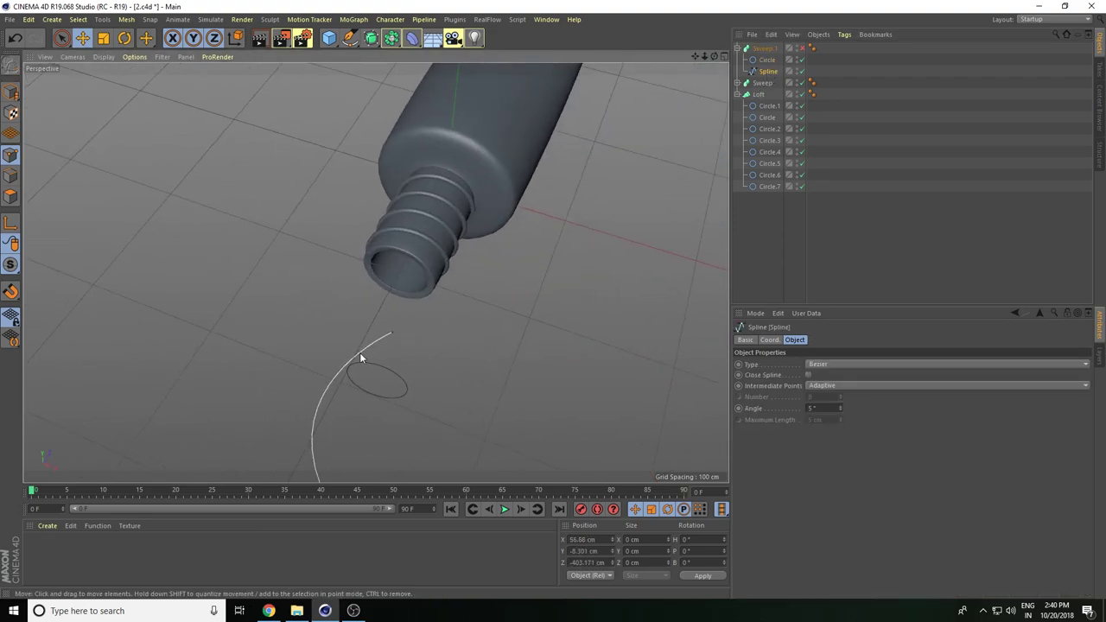
left_click(11, 155)
mouse_move(427, 348)
left_mouse_down()
mouse_move(479, 350)
mouse_move(500, 315)
left_mouse_up()
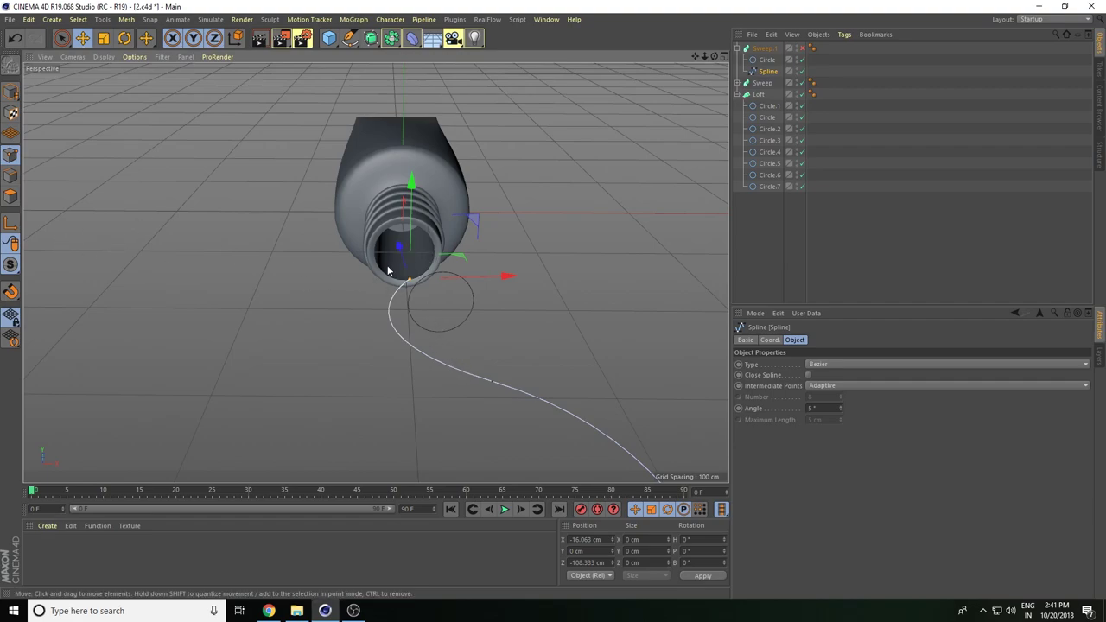
mouse_move(471, 260)
left_mouse_down("alt")
mouse_move(462, 282)
mouse_move(496, 314)
mouse_move(506, 310)
left_mouse_up("alt")
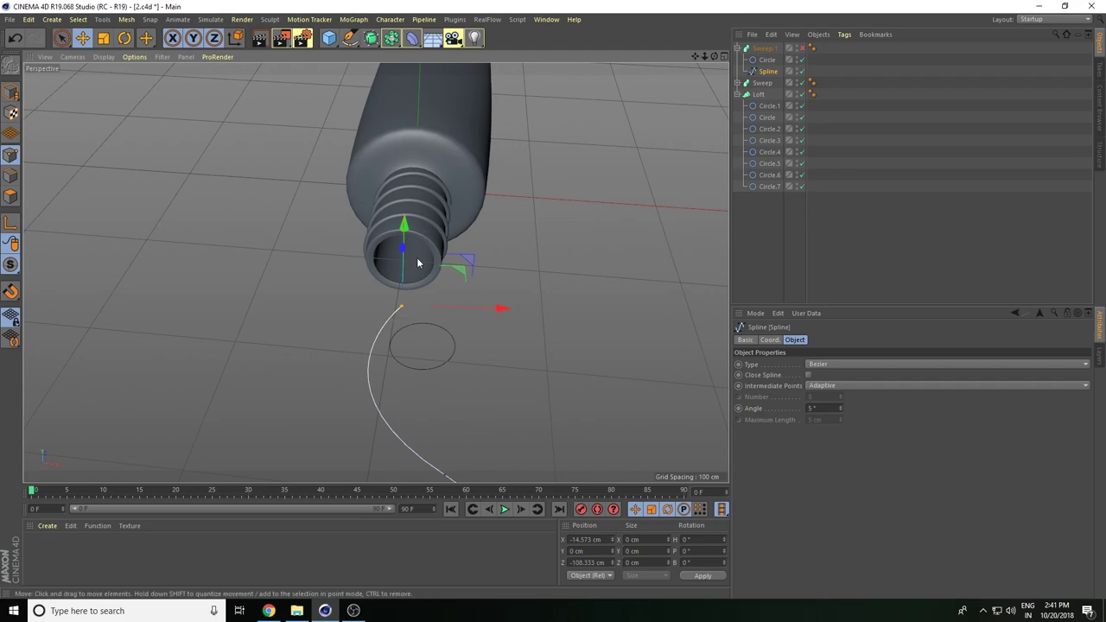
mouse_move(420, 256)
left_mouse_down("alt")
mouse_move(390, 266)
mouse_move(413, 220)
left_mouse_up("alt")
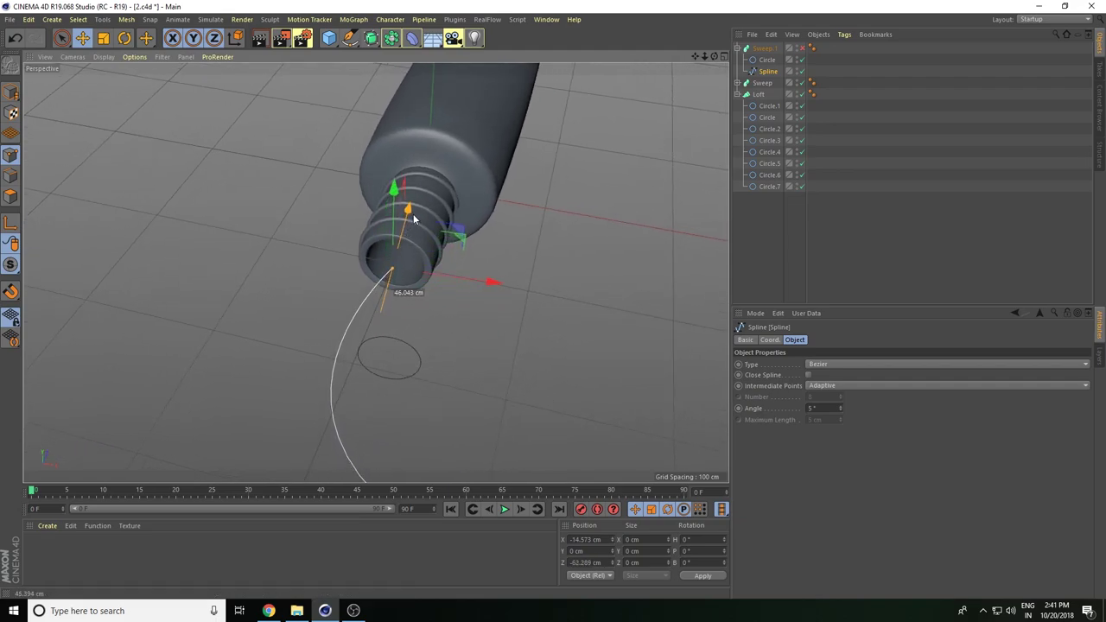
Show the strand again and nudge Sweep.1 slightly along X so it's centred in the nozzle.
left_click(801, 48)
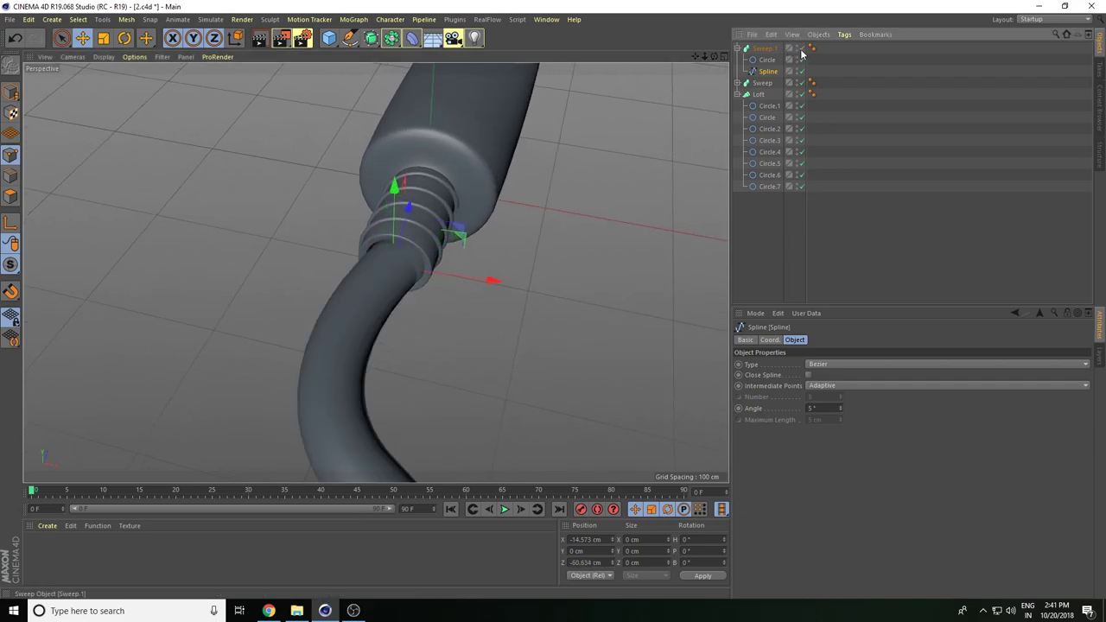
mouse_move(646, 278)
left_mouse_down("alt")
mouse_move(556, 306)
mouse_move(605, 316)
mouse_move(464, 321)
mouse_move(418, 338)
mouse_move(433, 337)
left_mouse_up("alt")
left_click(764, 49)
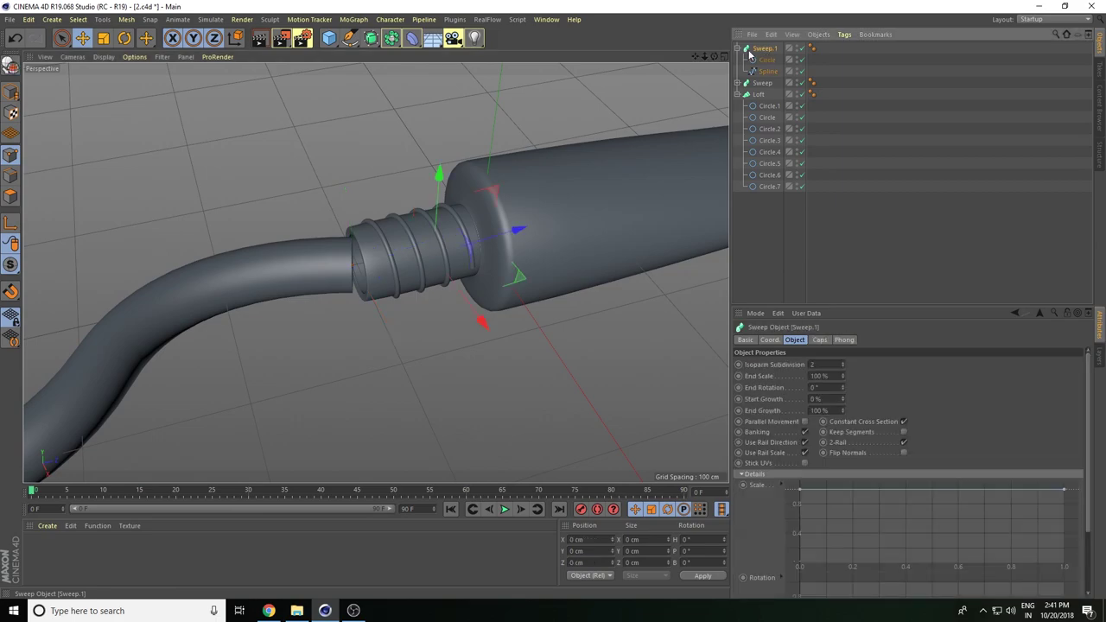
mouse_move(489, 237)
left_mouse_down("alt")
mouse_move(527, 238)
mouse_move(504, 274)
mouse_move(551, 285)
mouse_move(538, 299)
left_mouse_up("alt")
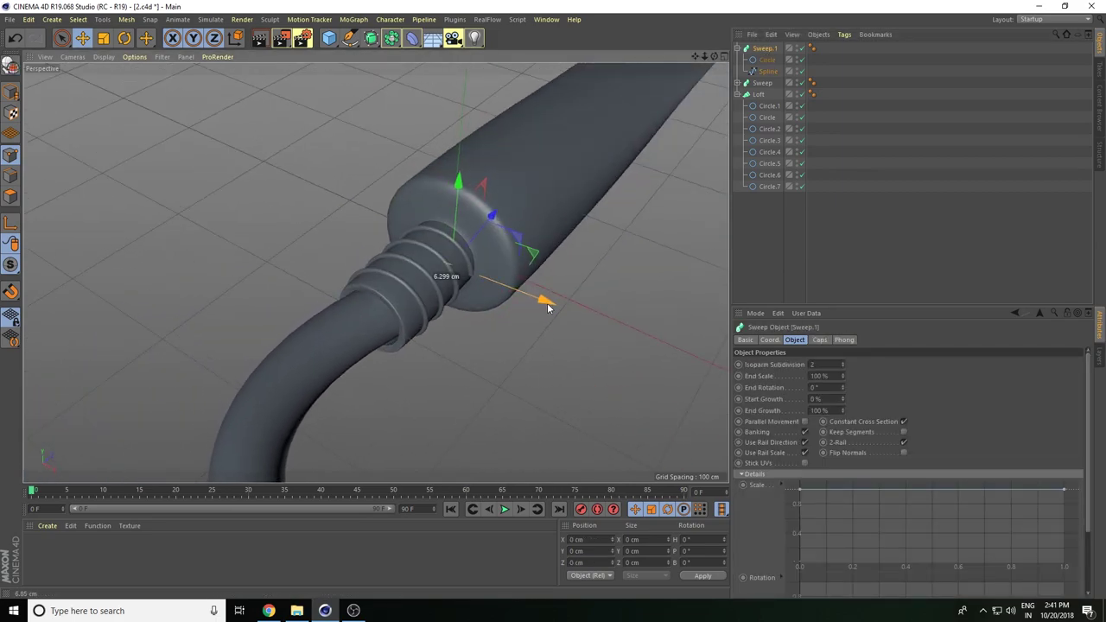
mouse_move(490, 364)
left_mouse_down("alt")
mouse_move(538, 337)
mouse_move(605, 326)
mouse_move(481, 351)
left_mouse_up("alt")
left_click_drag(539, 303, 544, 309)
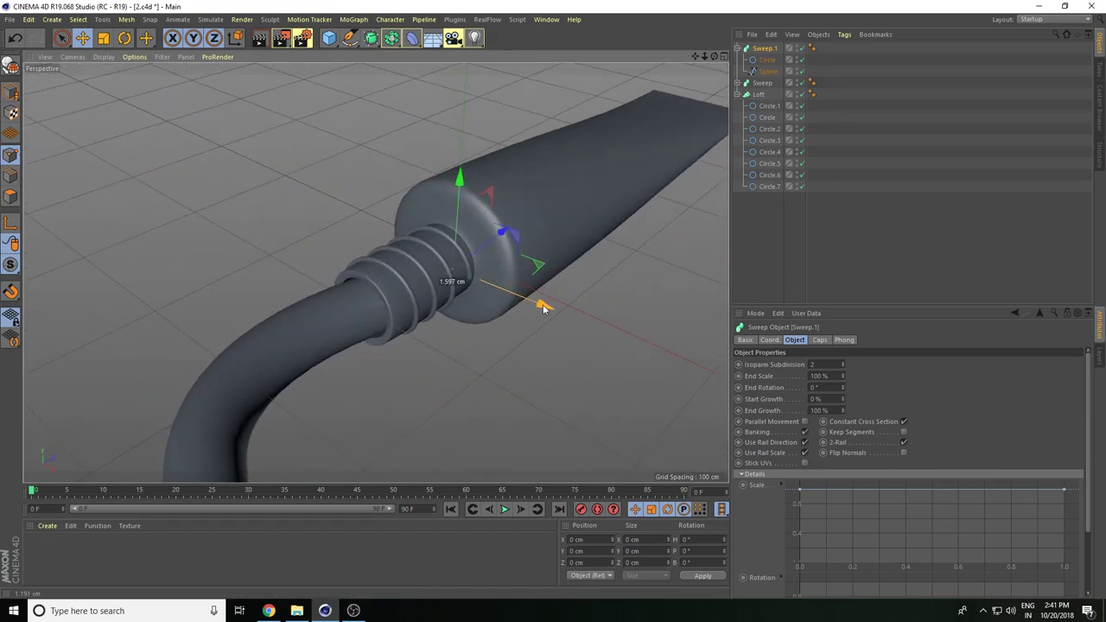
mouse_move(704, 55)
left_mouse_down()
mouse_move(645, 144)
mouse_move(461, 338)
mouse_move(402, 346)
left_mouse_up()
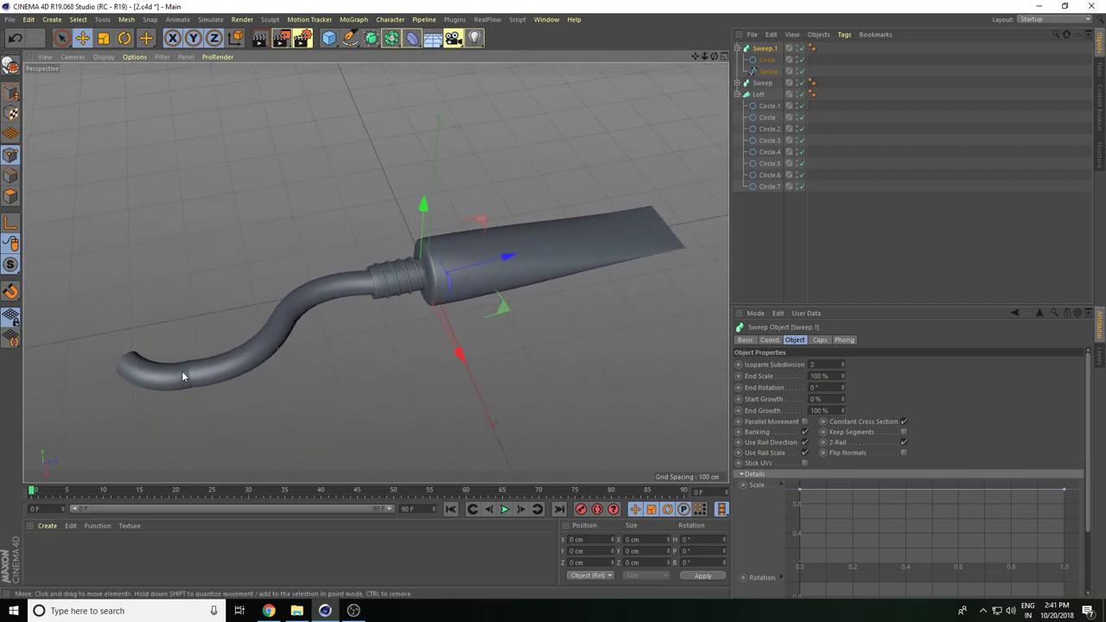
With Sweep.1 hidden, select the path spline's end point, then deselect and show the strand again.
left_click(797, 48)
left_click(774, 71)
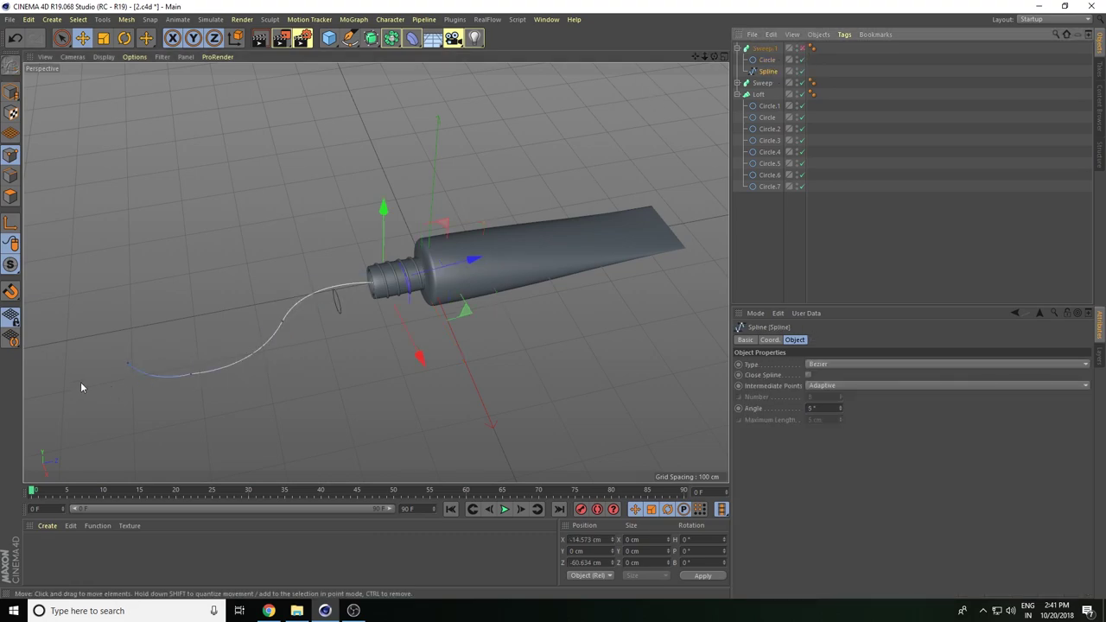
left_click(127, 362)
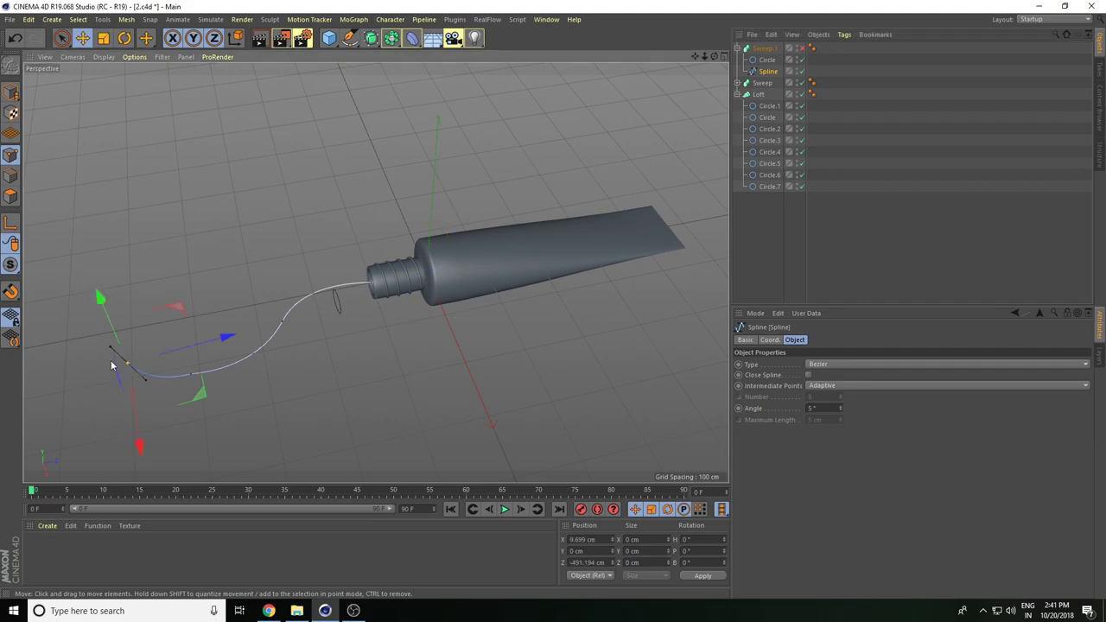
left_click(11, 133)
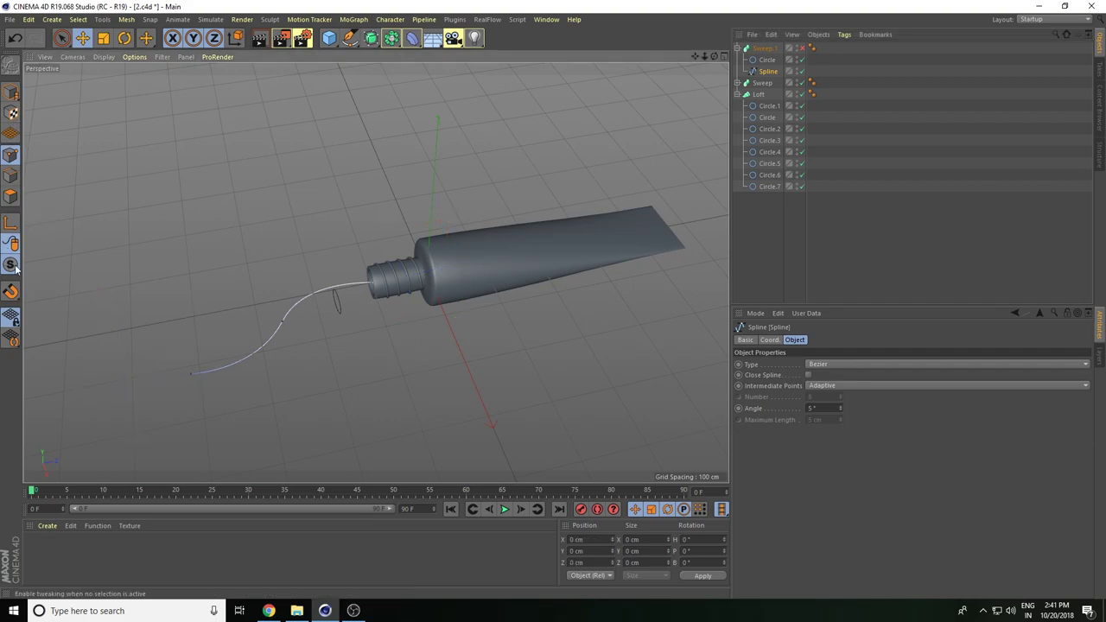
left_click(802, 49)
Orbit so the tube lies diagonally across the view and bring up the primitive shapes palette.
mouse_move(335, 360)
left_mouse_down("alt")
mouse_move(547, 329)
mouse_move(514, 359)
left_mouse_up("alt")
left_click_drag(706, 59, 701, 69)
mouse_move(506, 245)
left_mouse_down("alt")
mouse_move(382, 237)
mouse_move(619, 86)
left_mouse_up("alt")
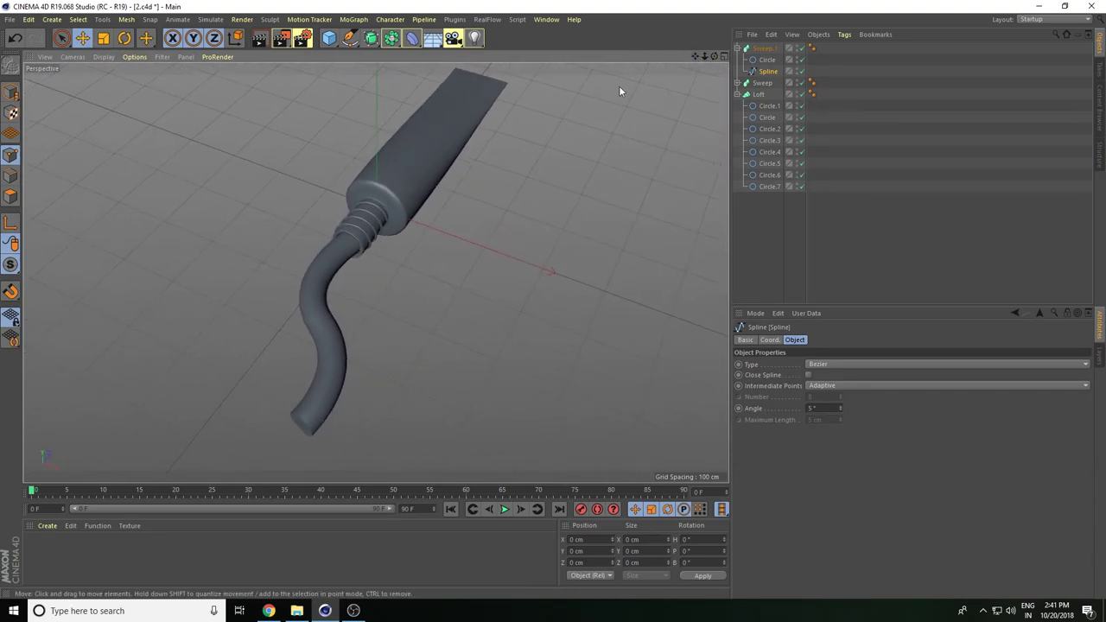
mouse_move(690, 55)
left_mouse_down("alt")
mouse_move(462, 246)
mouse_move(386, 289)
left_mouse_up("alt")
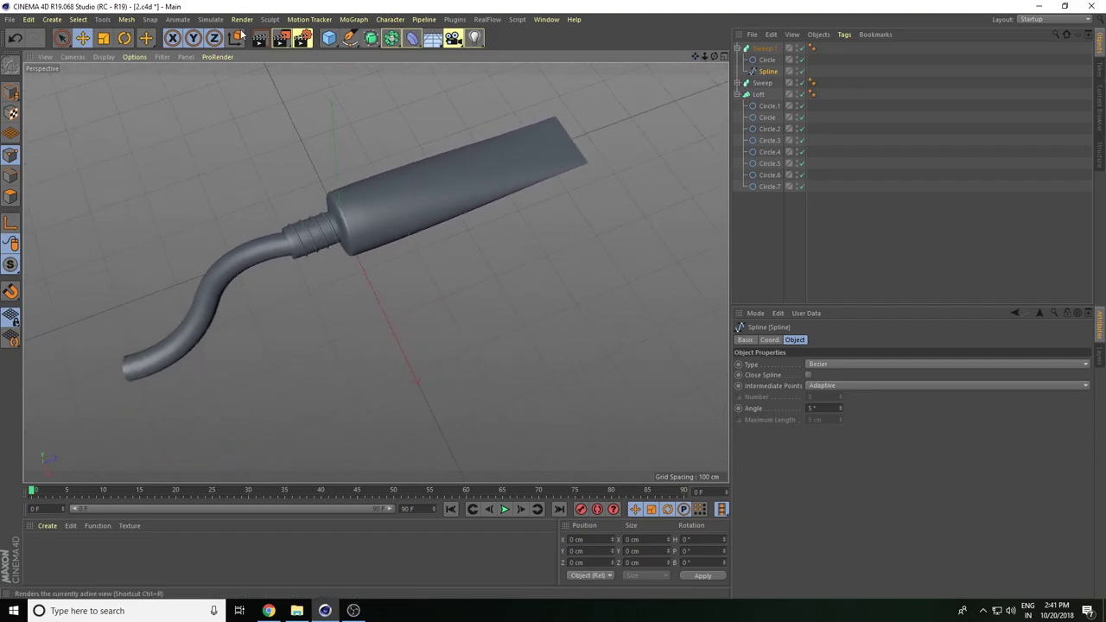
left_click_drag(330, 43, 561, 50)
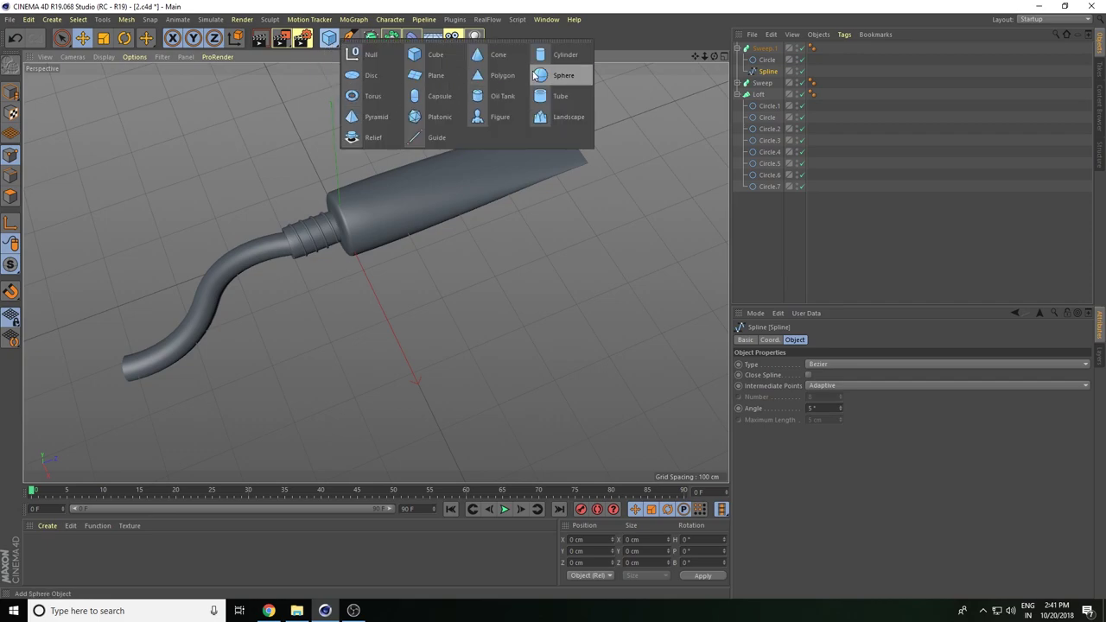
Push the new cylinder back to the pipe's end and set its Orientation to -Z.
left_click_drag(441, 192, 334, 260)
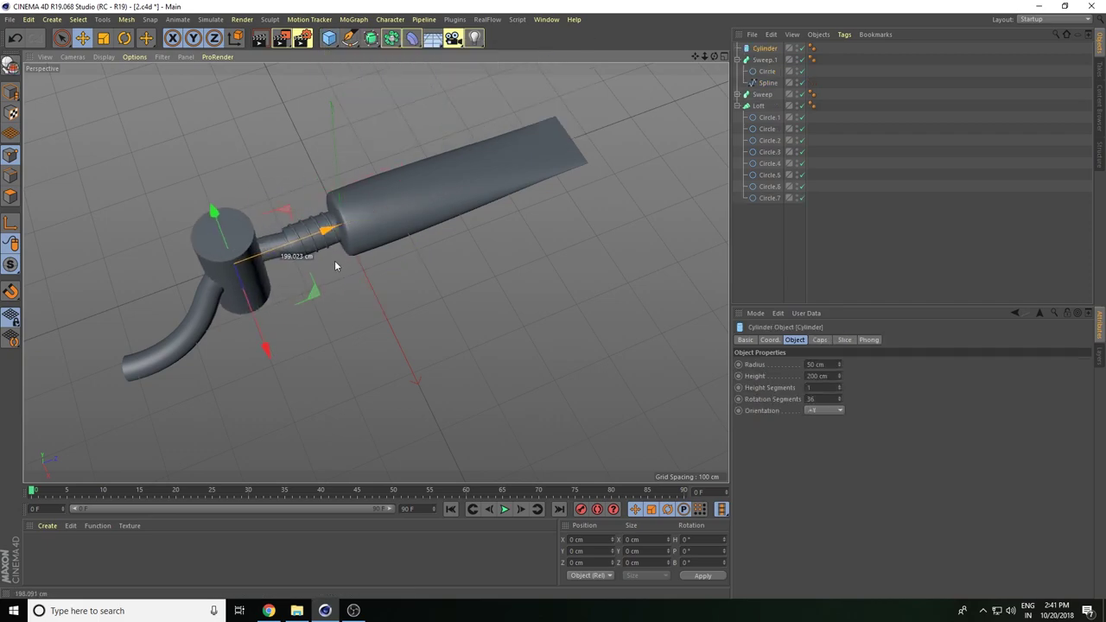
left_click(826, 410)
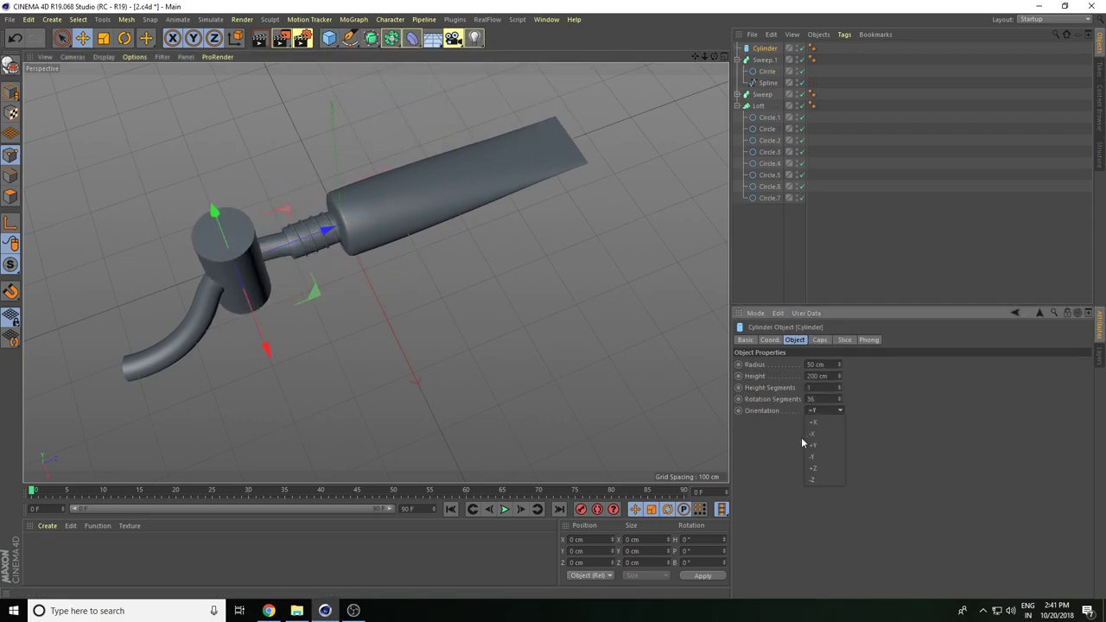
left_click(822, 481)
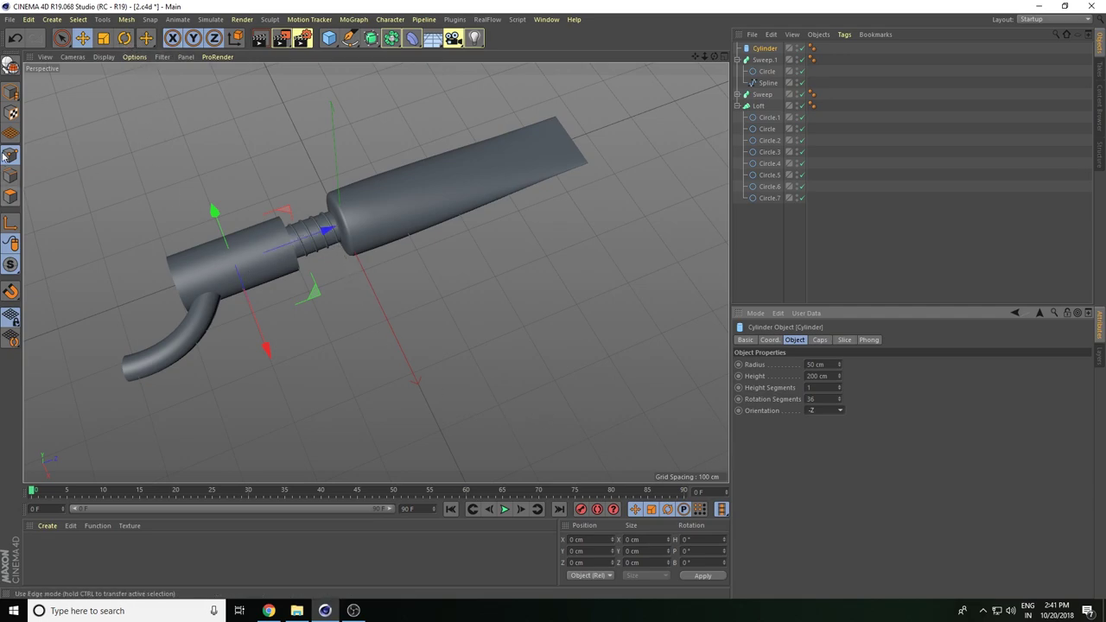
left_click_drag(5, 102, 52, 108)
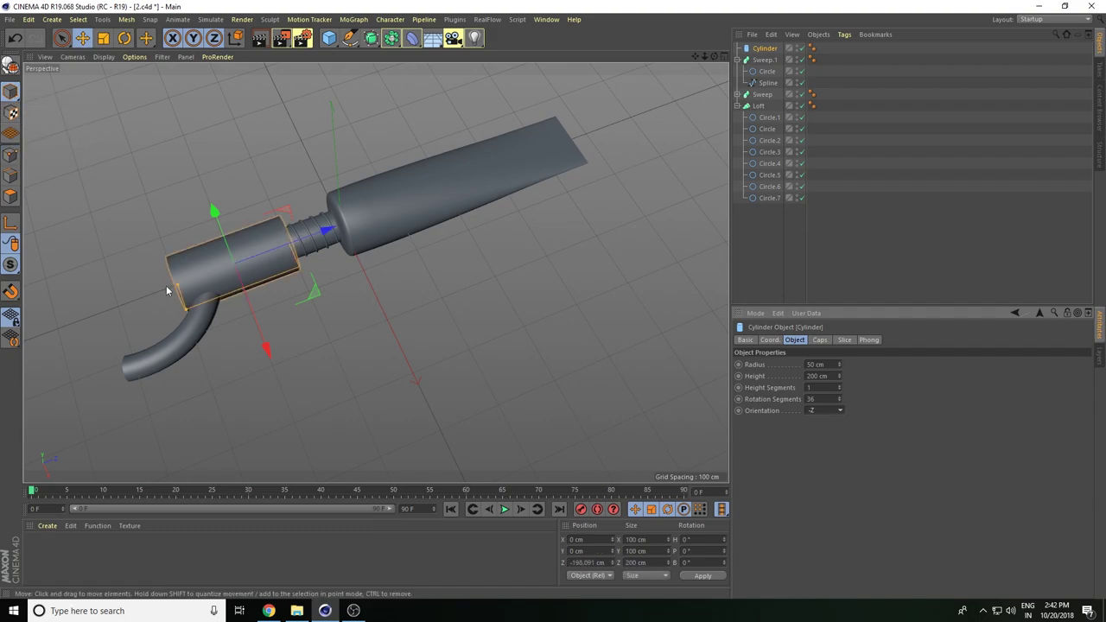
Shorten the cylinder to about 96 cm and slide it toward the tube body.
left_click_drag(167, 290, 217, 276)
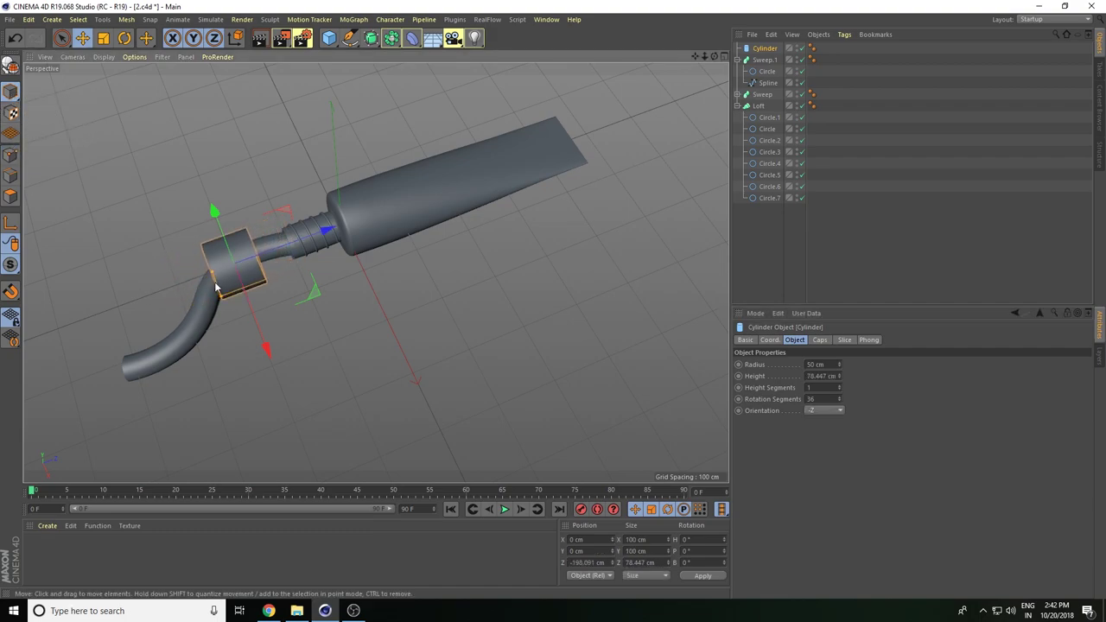
left_click_drag(326, 230, 412, 206)
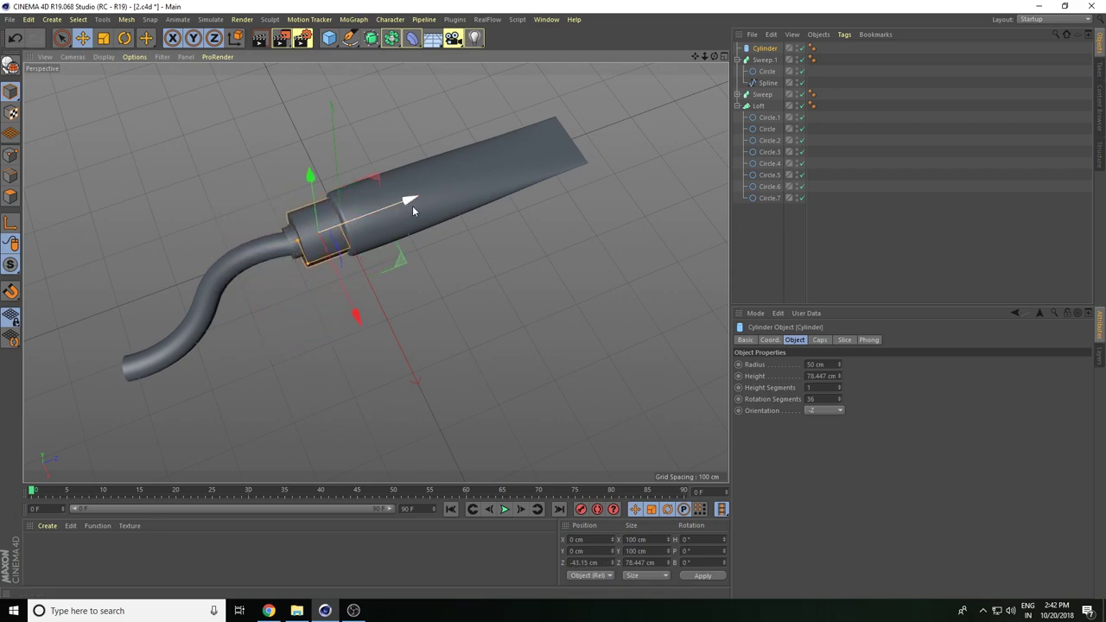
scroll(704, 62, "up", 2)
scroll(696, 77, "up", 3)
mouse_move(697, 77)
left_mouse_down("alt")
mouse_move(466, 238)
mouse_move(399, 216)
left_mouse_up("alt")
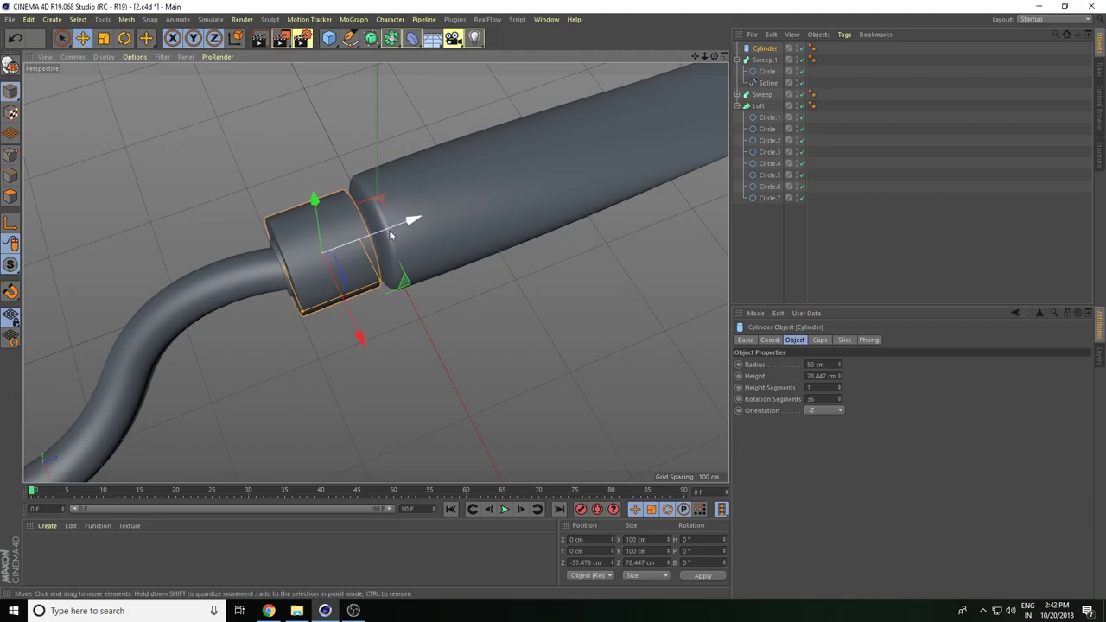
left_click_drag(284, 264, 275, 273)
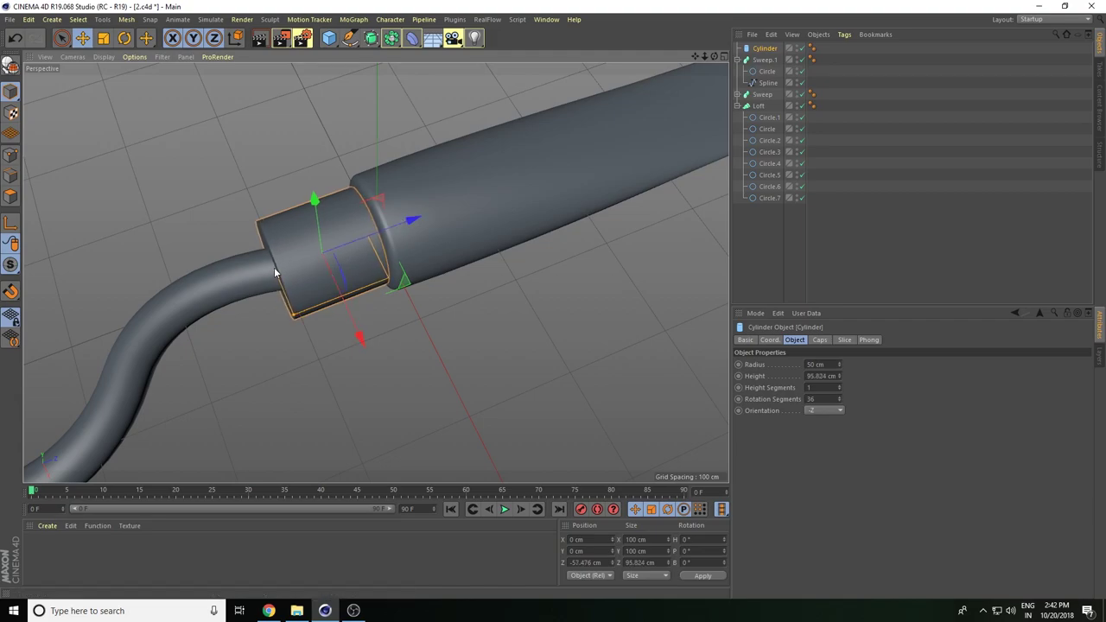
mouse_move(422, 225)
left_mouse_down("alt")
mouse_move(450, 306)
mouse_move(575, 222)
mouse_move(510, 245)
mouse_move(397, 246)
mouse_move(283, 292)
left_mouse_up("alt")
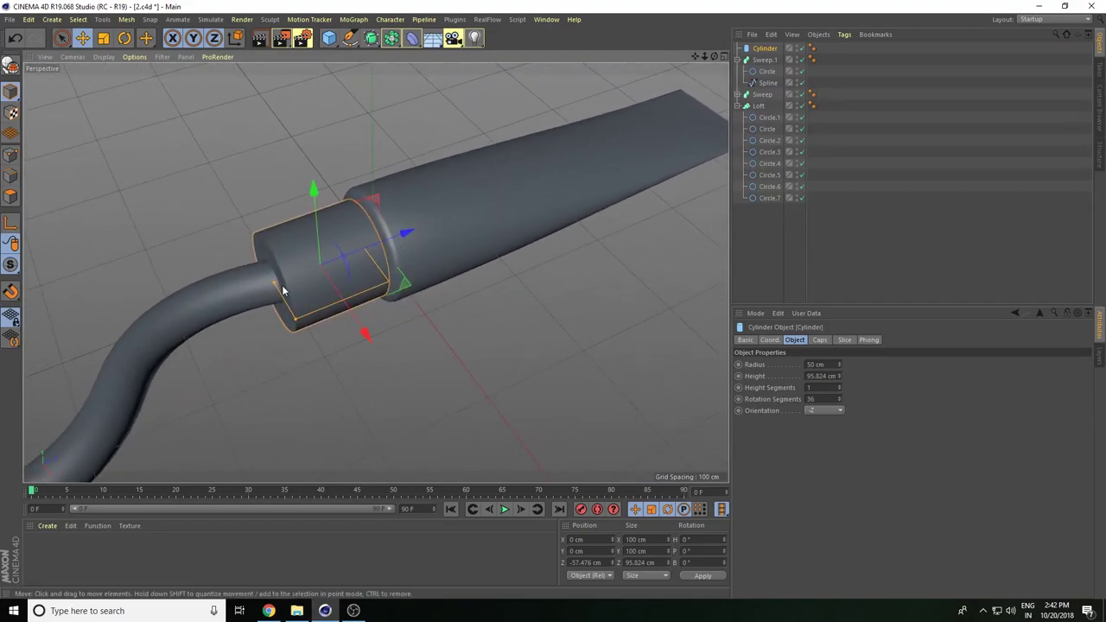
left_click_drag(361, 336, 356, 315, "alt")
left_click_drag(369, 221, 368, 208)
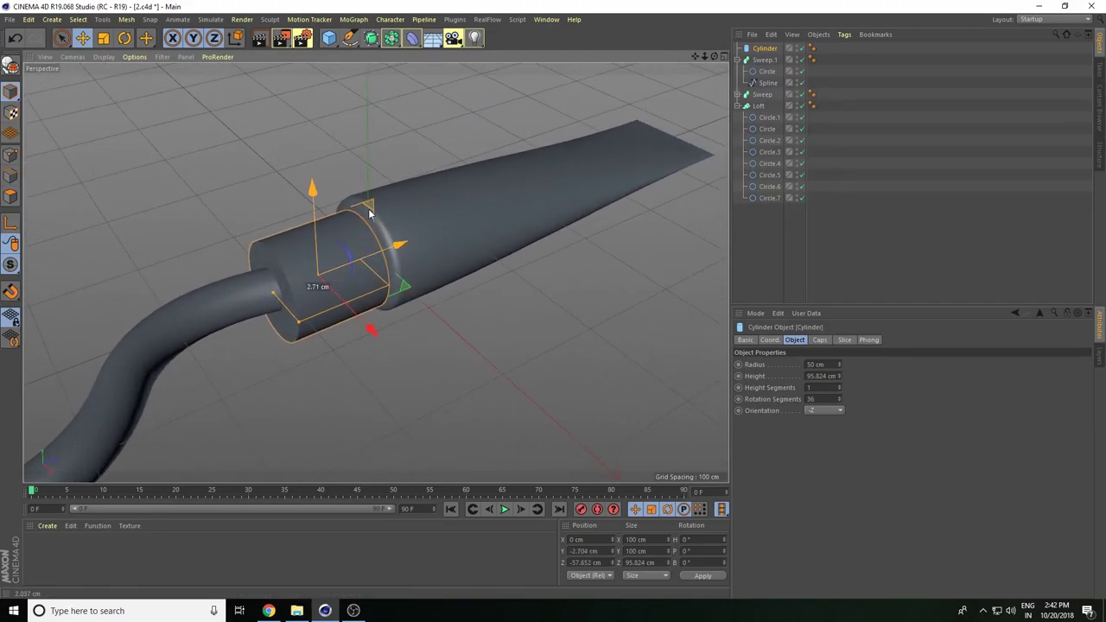
Scale the cylinder down to about 91 percent and slide it snugly against the tube body.
left_click(103, 38)
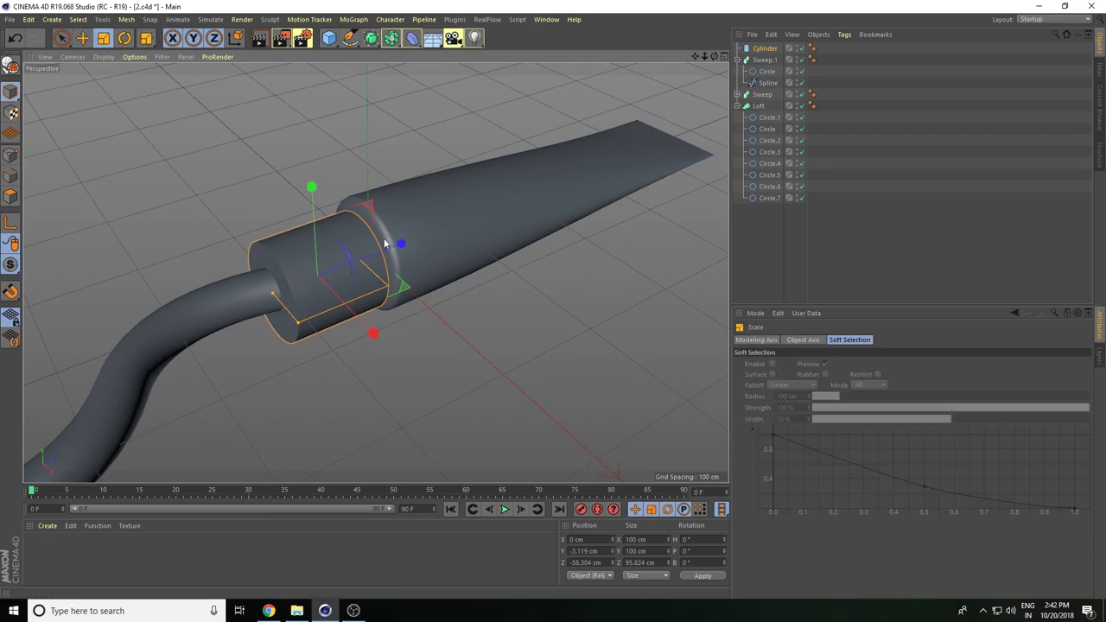
mouse_move(369, 213)
left_mouse_down()
mouse_move(365, 254)
mouse_move(424, 231)
left_mouse_up()
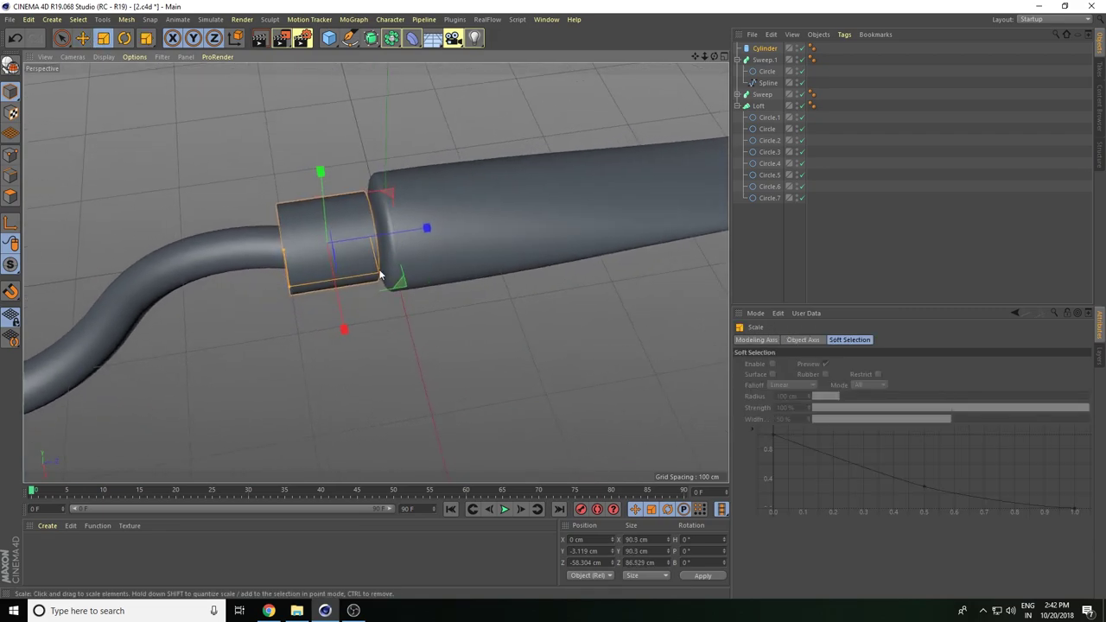
left_click(83, 41)
left_click_drag(425, 230, 425, 232)
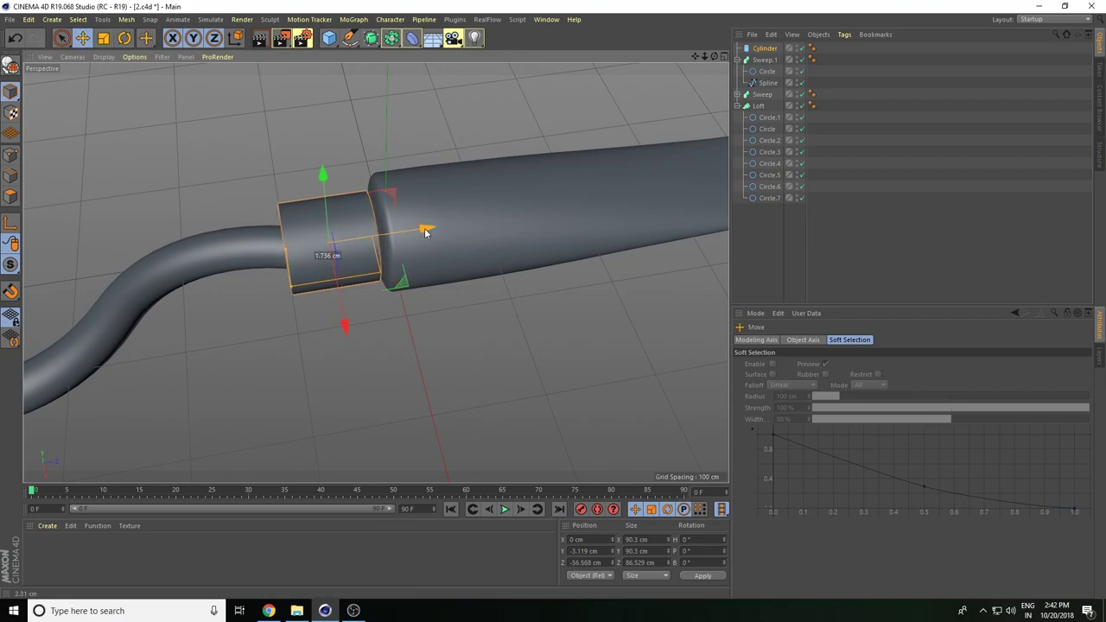
mouse_move(413, 245)
left_mouse_down("alt")
mouse_move(311, 274)
mouse_move(338, 288)
mouse_move(296, 218)
left_mouse_up("alt")
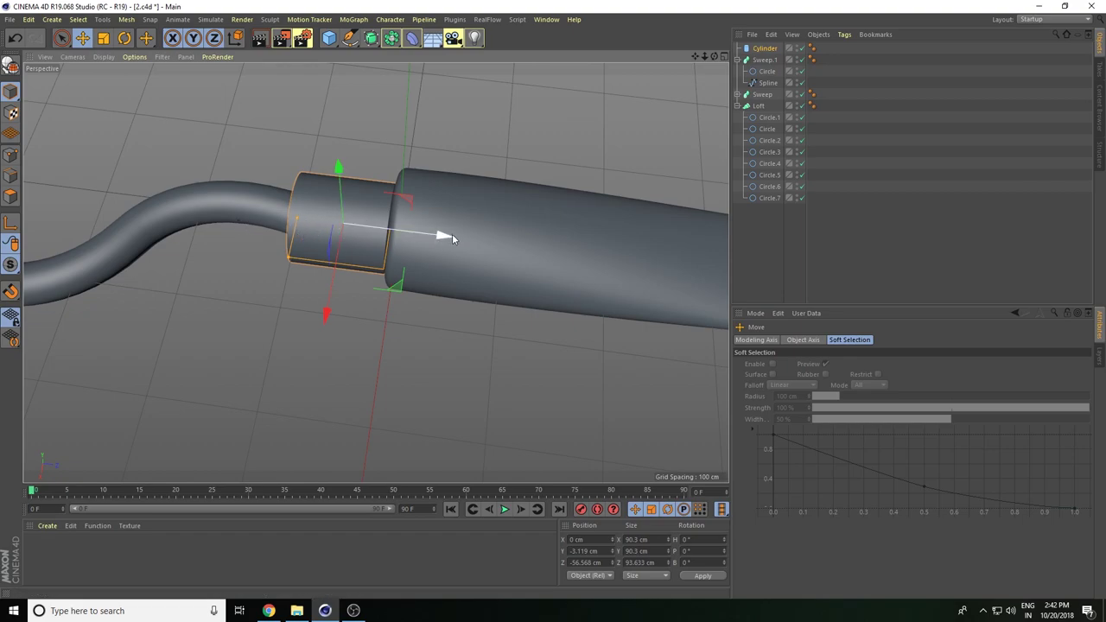
left_click_drag(445, 240, 444, 237)
mouse_move(446, 302)
left_mouse_down("alt")
mouse_move(587, 283)
mouse_move(575, 251)
mouse_move(562, 268)
left_mouse_up("alt")
mouse_move(321, 235)
left_mouse_down()
mouse_move(431, 273)
mouse_move(383, 336)
left_mouse_up()
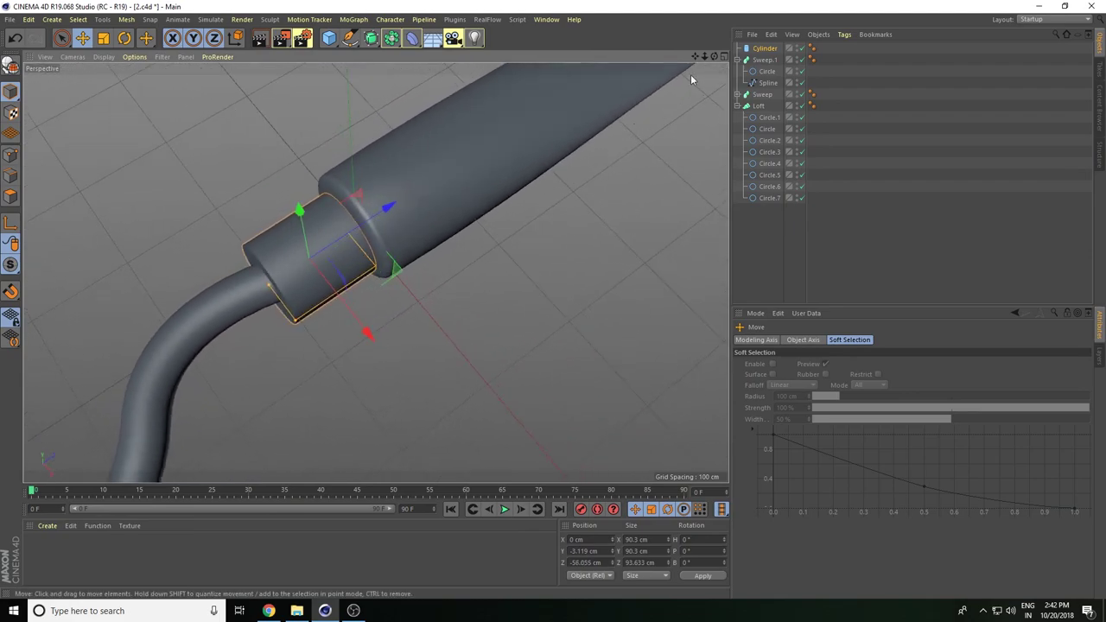
scroll(604, 194, "down", 5)
left_click(581, 234)
mouse_move(581, 234)
left_mouse_down("alt")
mouse_move(534, 298)
mouse_move(517, 357)
left_mouse_up("alt")
left_click_drag(703, 57, 698, 57)
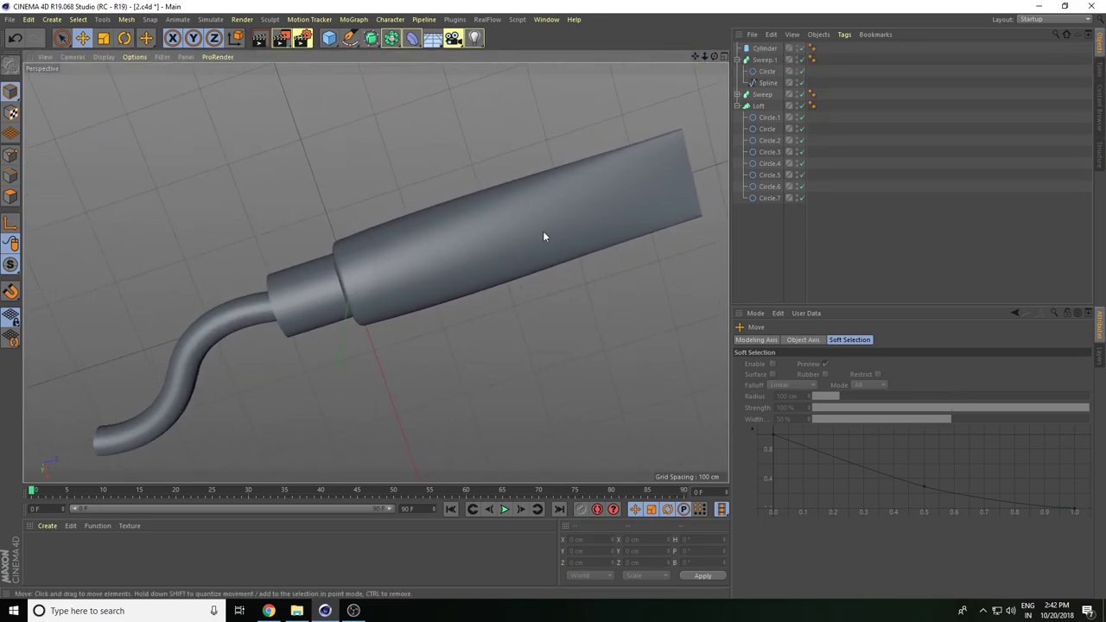
Select the Cylinder and slide it off the threaded neck, clear of the nozzle.
mouse_move(543, 231)
left_mouse_down("alt")
mouse_move(427, 367)
mouse_move(392, 317)
mouse_move(340, 408)
mouse_move(309, 344)
left_mouse_up("alt")
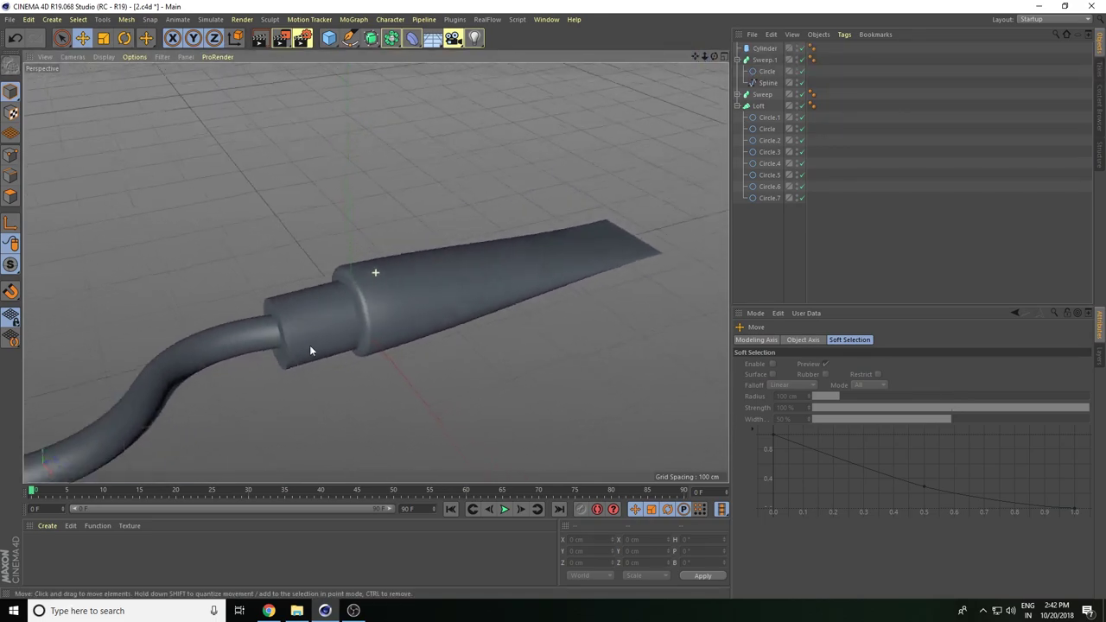
left_click(302, 333)
left_click_drag(392, 307, 318, 335)
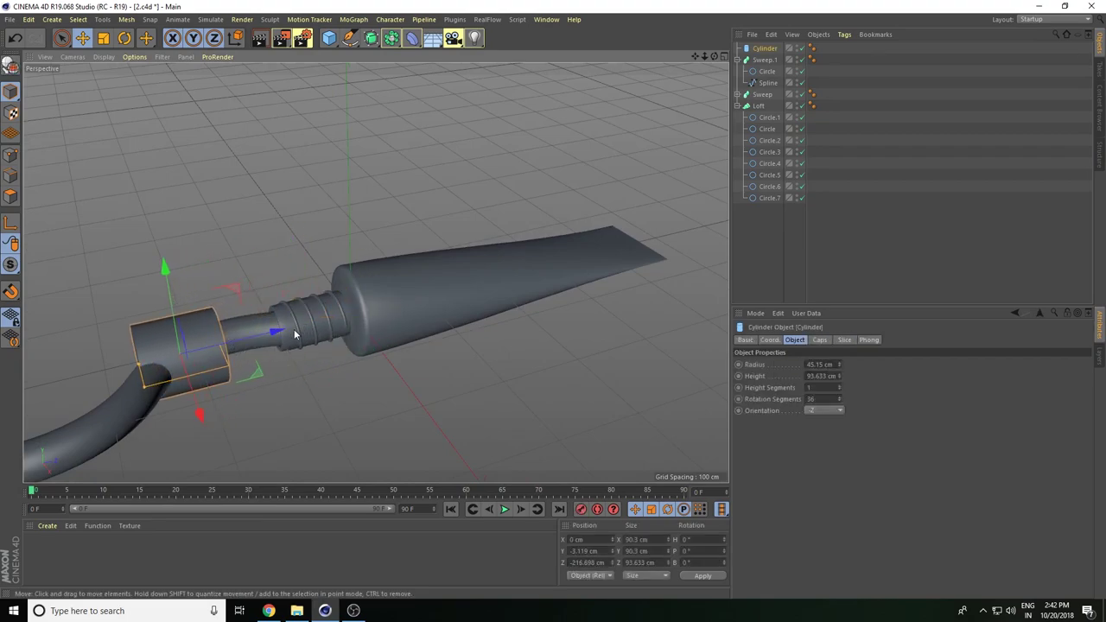
left_click(765, 188)
left_click_drag(704, 56, 690, 66)
left_click(293, 281)
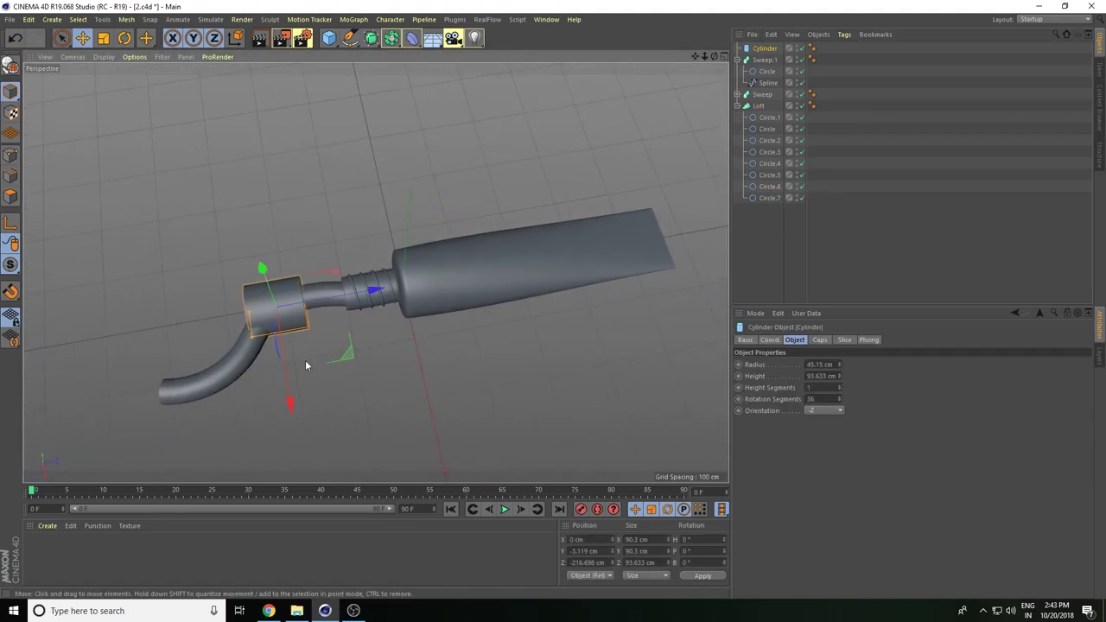
mouse_move(305, 359)
left_mouse_down("alt")
mouse_move(264, 375)
mouse_move(236, 277)
mouse_move(301, 334)
mouse_move(415, 278)
left_mouse_up("alt")
Switch to Gouraud Shading (Lines) and raise the cylinder's Height Segments to 31.
left_click_drag(705, 57, 735, 216)
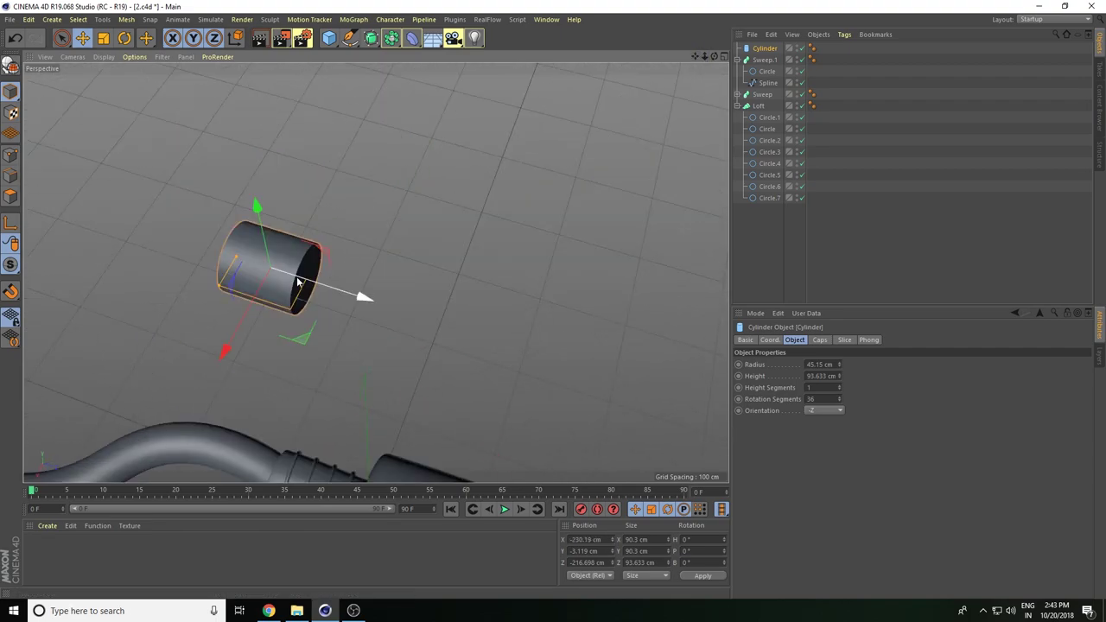
left_click_drag(840, 393, 840, 384)
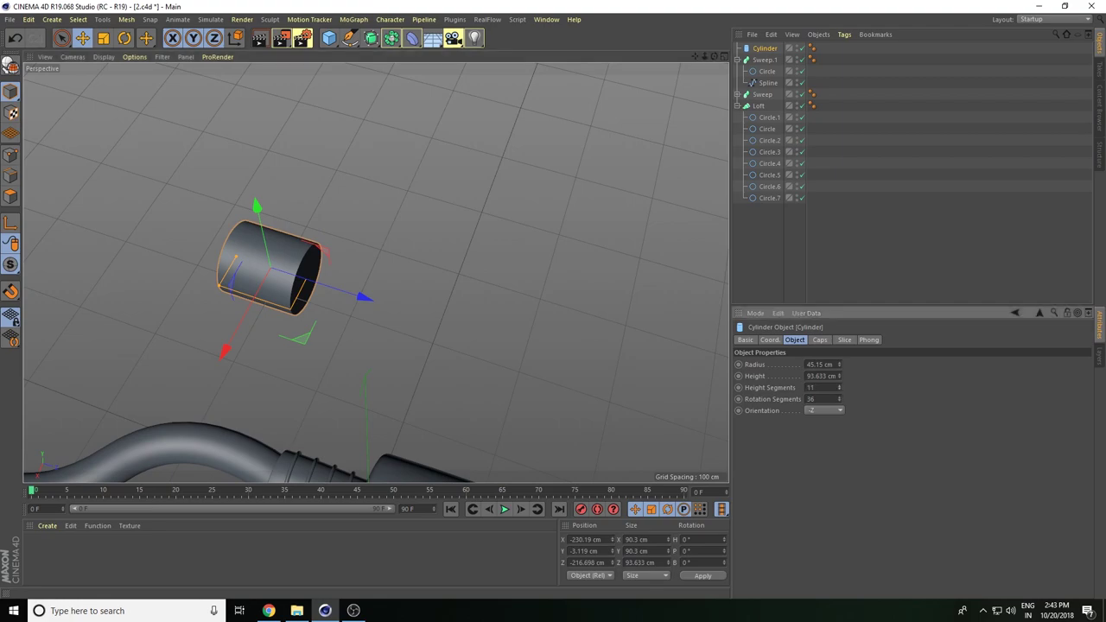
left_click(103, 56)
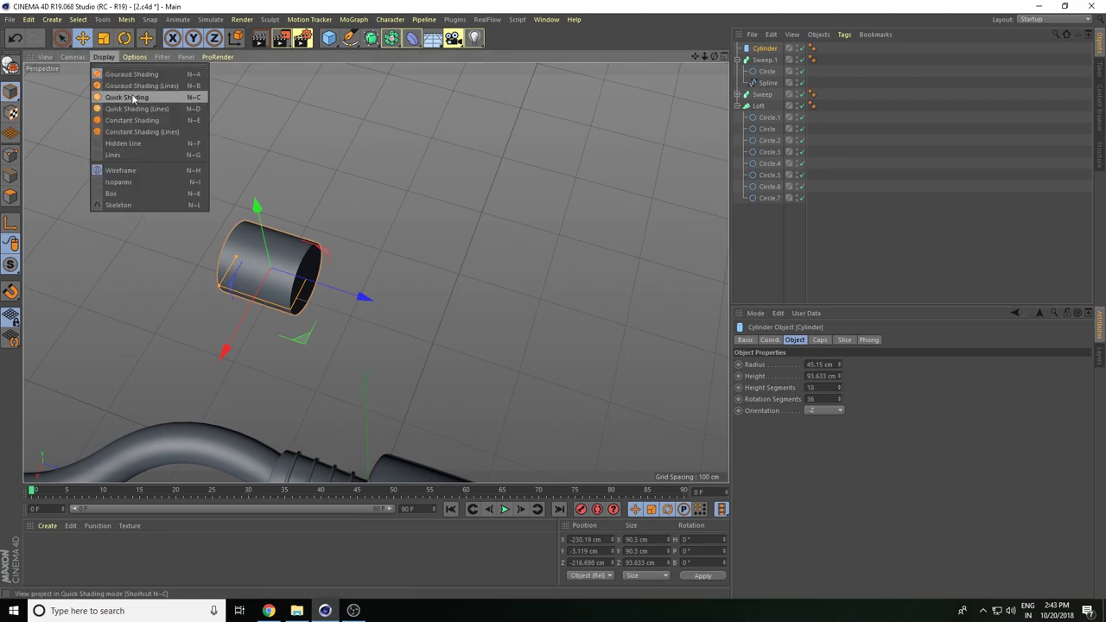
left_click(138, 86)
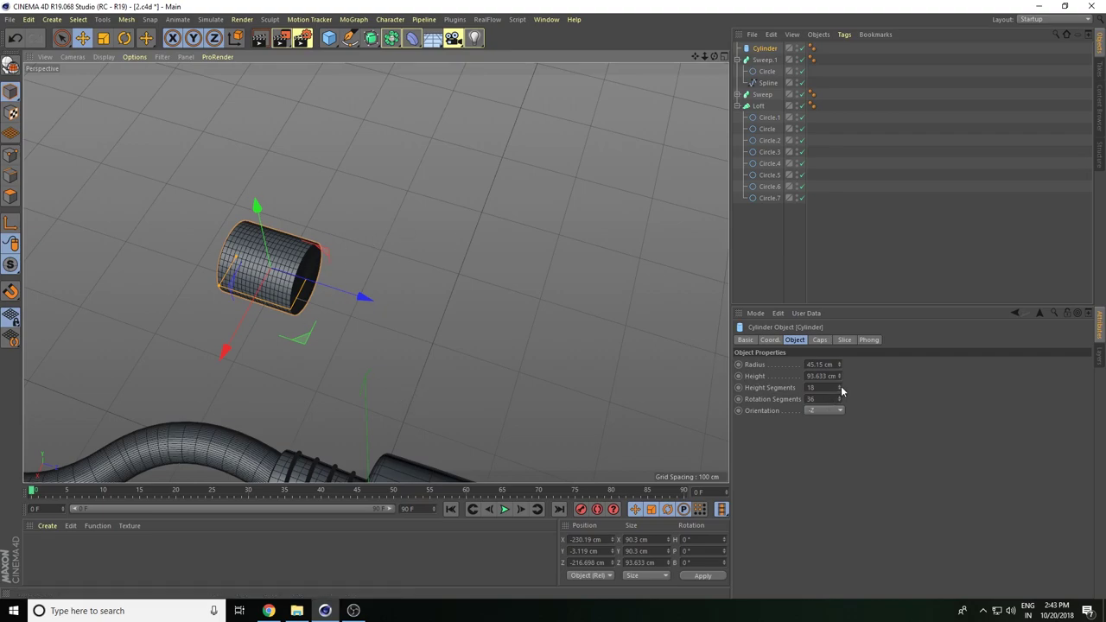
left_click_drag(842, 391, 842, 371)
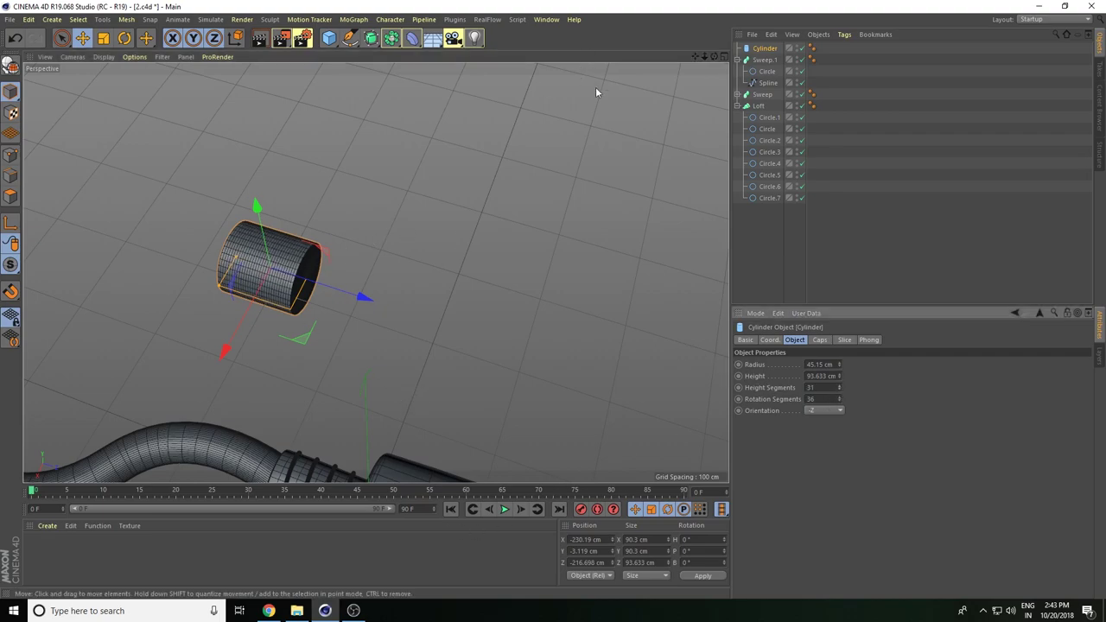
left_click_drag(705, 57, 354, 259)
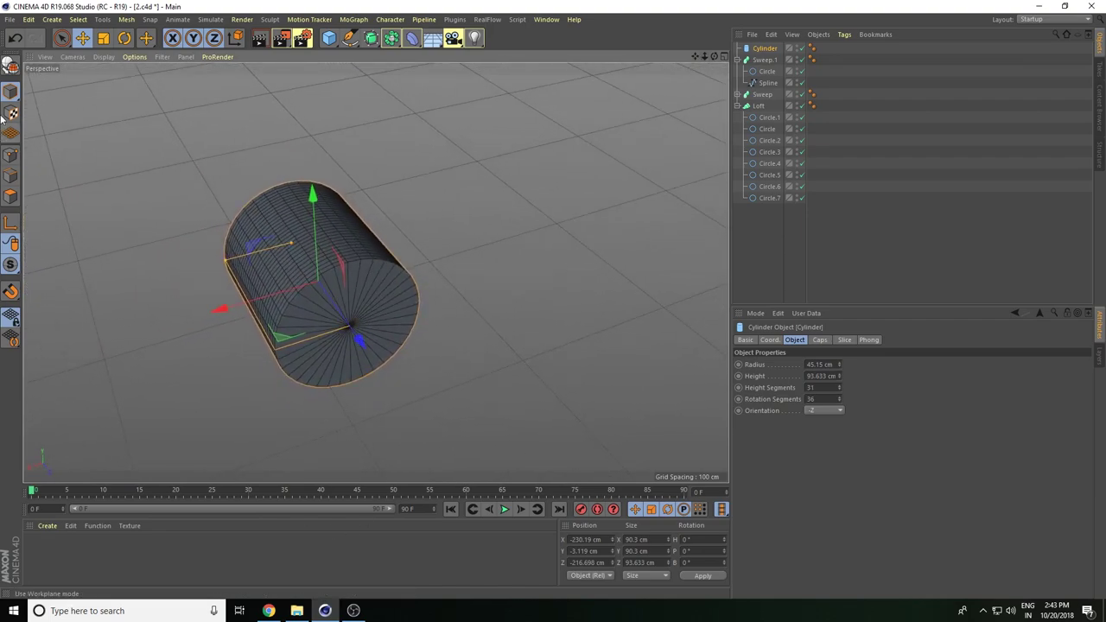
Make the cylinder editable and select all its polygons in Polygon mode.
left_click(11, 67)
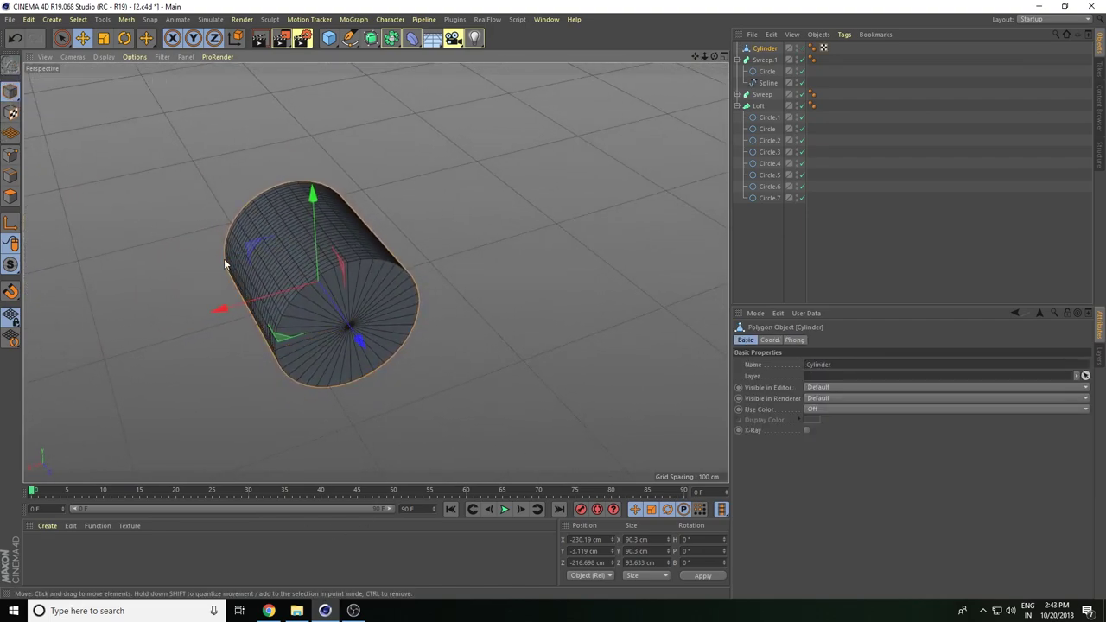
left_click_drag(227, 264, 297, 297, "alt")
mouse_move(683, 66)
left_mouse_down("alt")
mouse_move(623, 87)
mouse_move(375, 350)
left_mouse_up("alt")
scroll(622, 87, "up", 3)
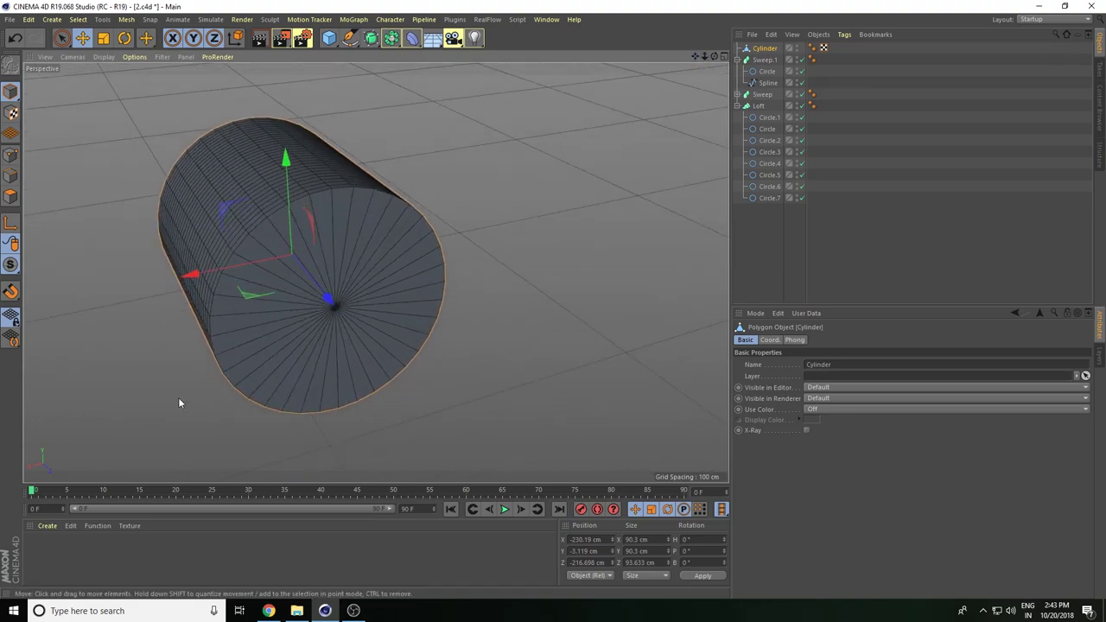
left_click(11, 196)
key("ctrl+a")
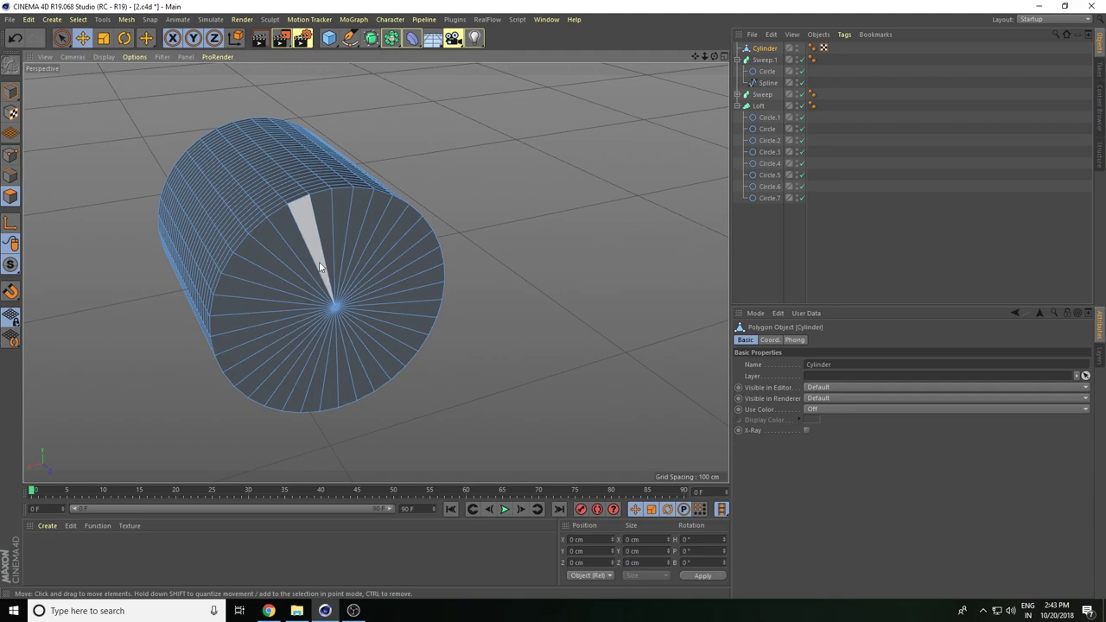
right_click(319, 267)
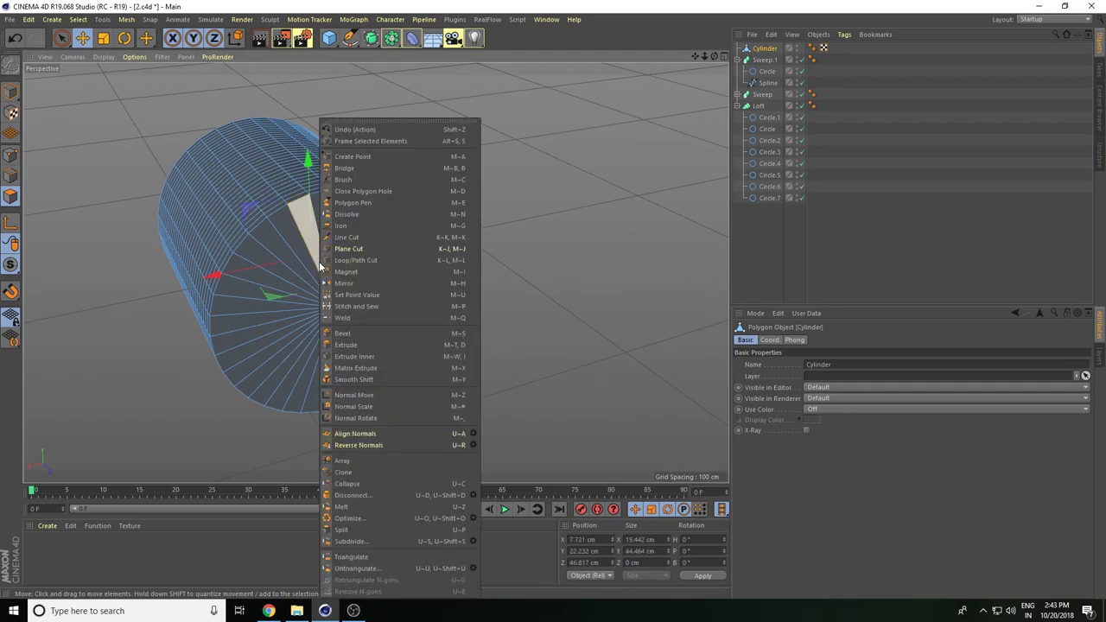
Add a Loop/Path Cut ring just inside the cylinder's cap rim.
left_click(376, 262)
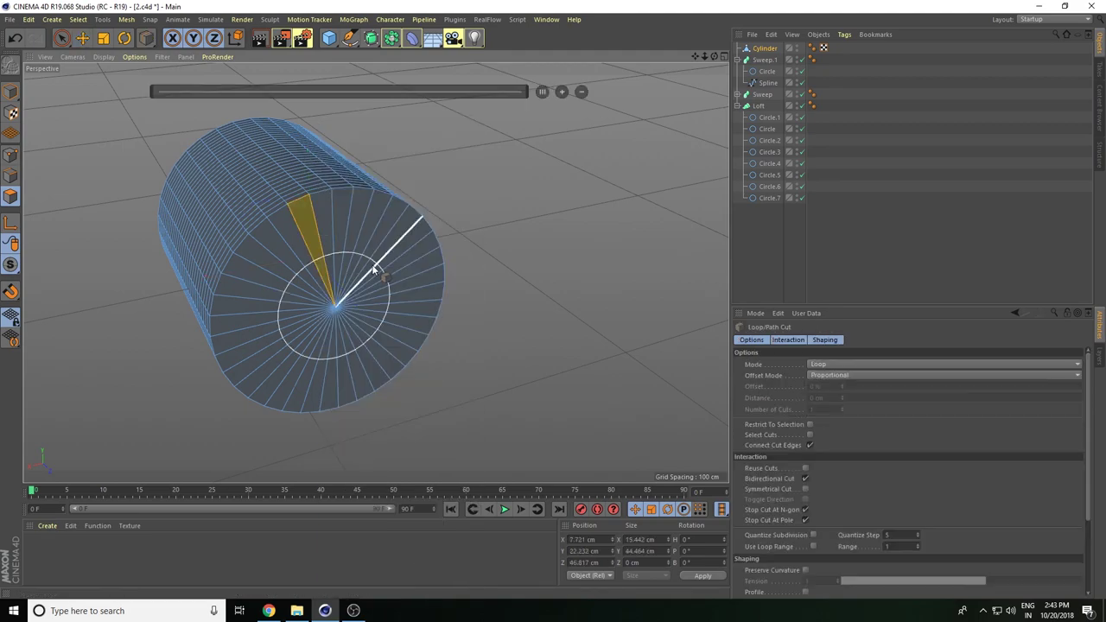
left_click(360, 203)
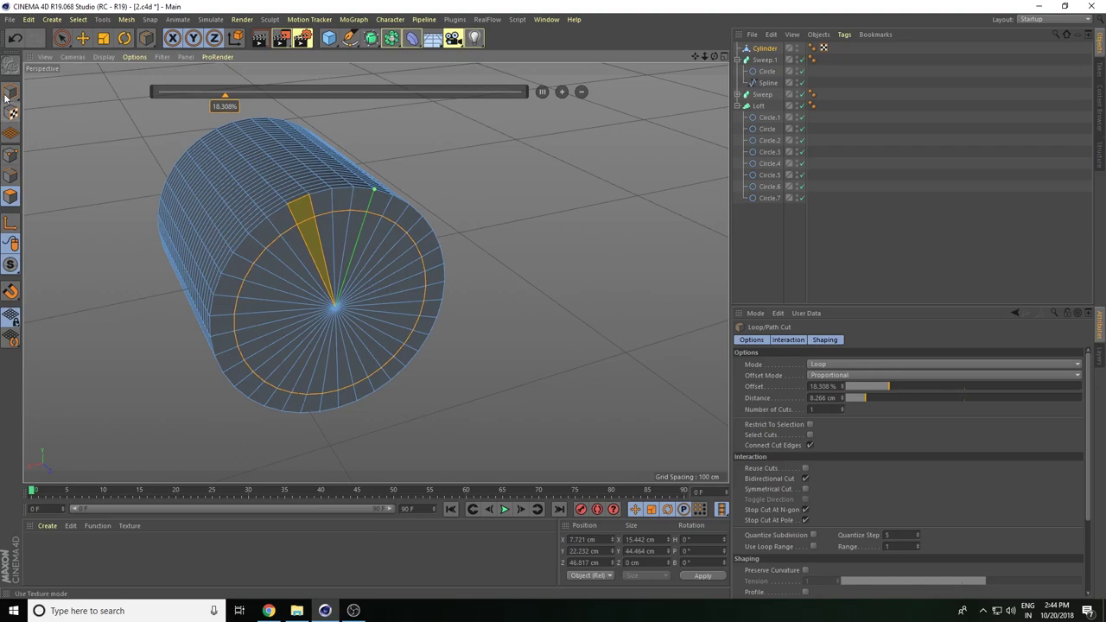
left_click(82, 39)
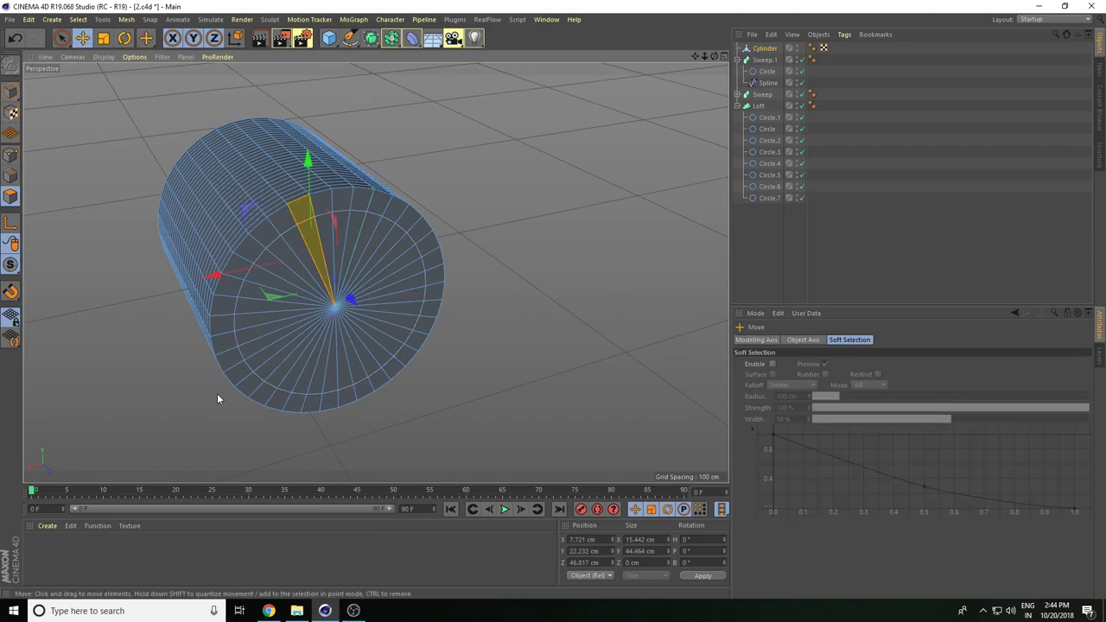
left_click(356, 255)
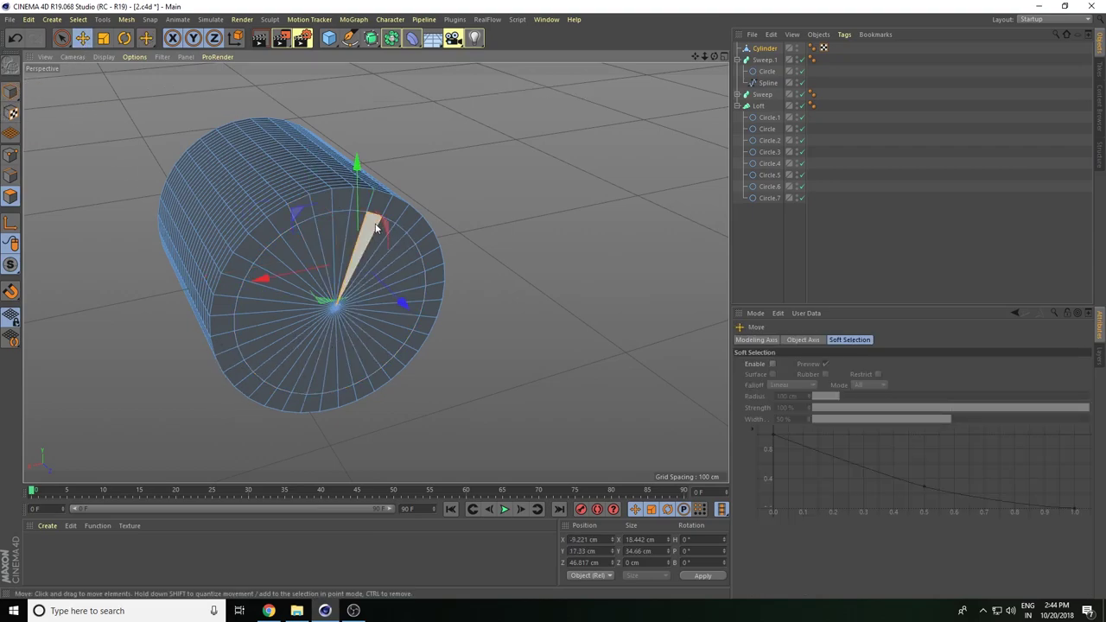
Paint-select all the inner cap wedge polygons with Live Selection.
left_click(65, 49)
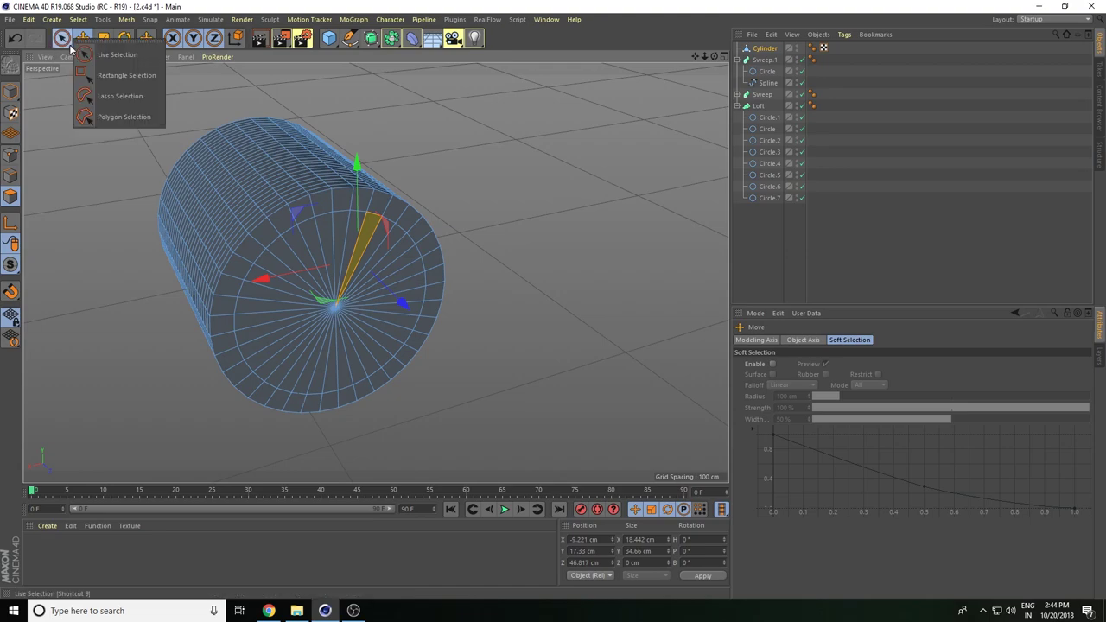
left_click(128, 57)
mouse_move(380, 235)
left_mouse_down()
mouse_move(388, 271)
mouse_move(343, 374)
mouse_move(216, 285)
left_mouse_up()
left_click(363, 229)
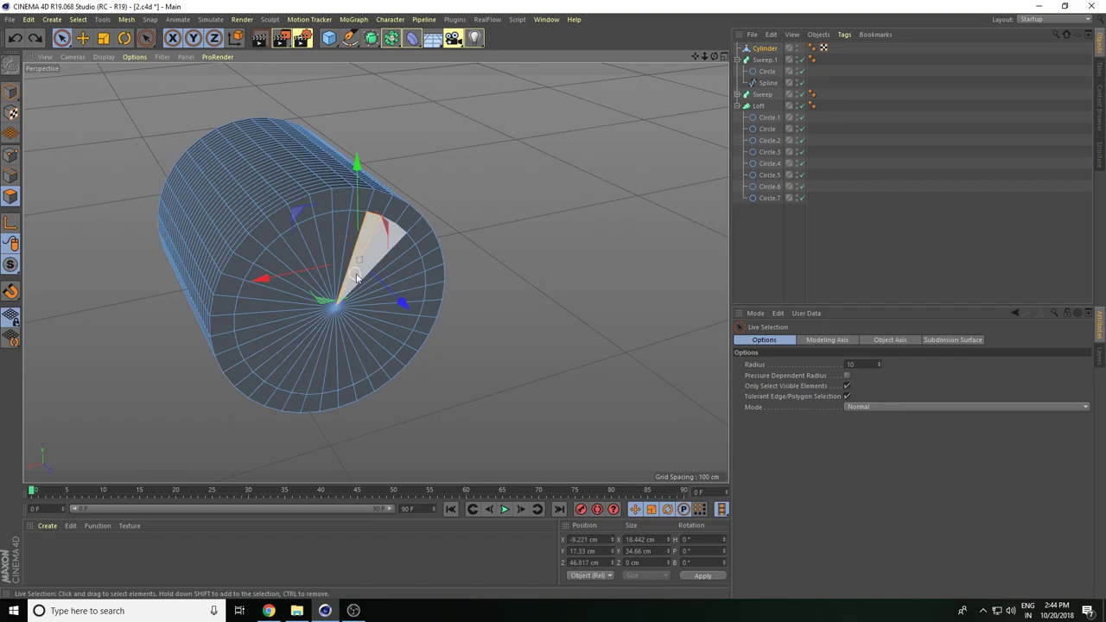
left_click_drag(349, 239, 375, 255, "shift")
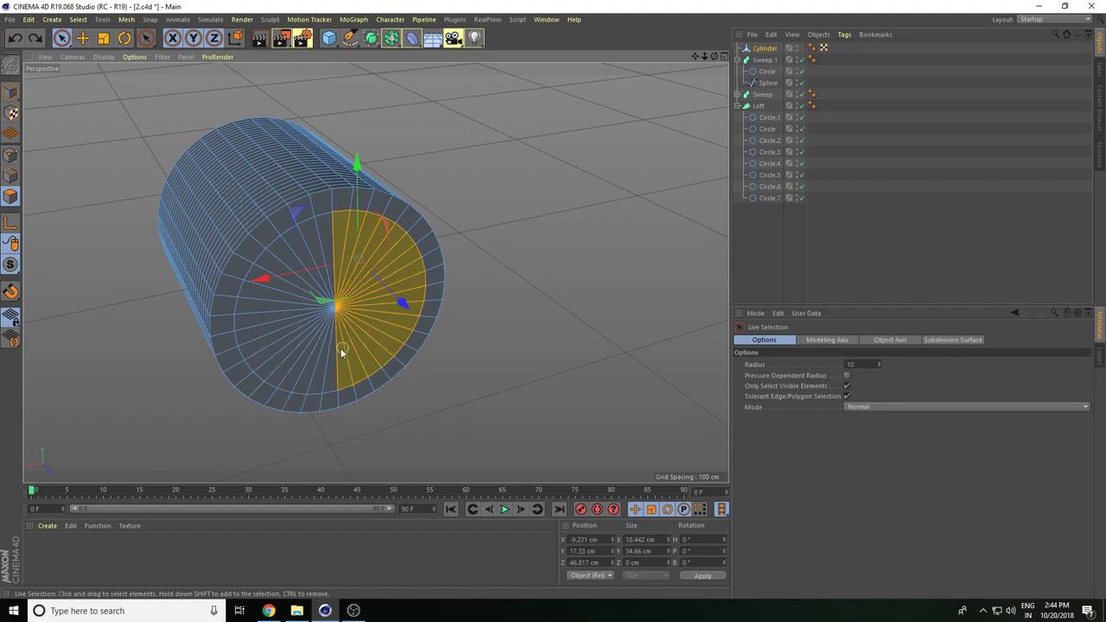
mouse_move(294, 339)
left_mouse_down()
mouse_move(281, 278)
mouse_move(365, 232)
left_mouse_up()
Extrude the selected cap polygons inward to an offset of about -7.5 cm.
right_click(365, 232)
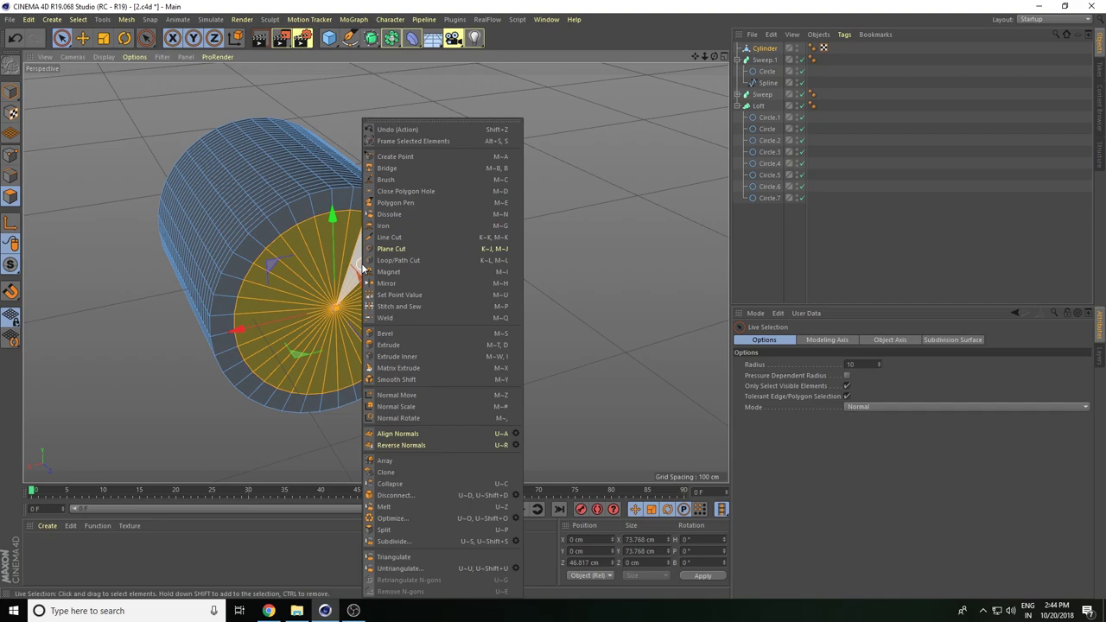
left_click(419, 345)
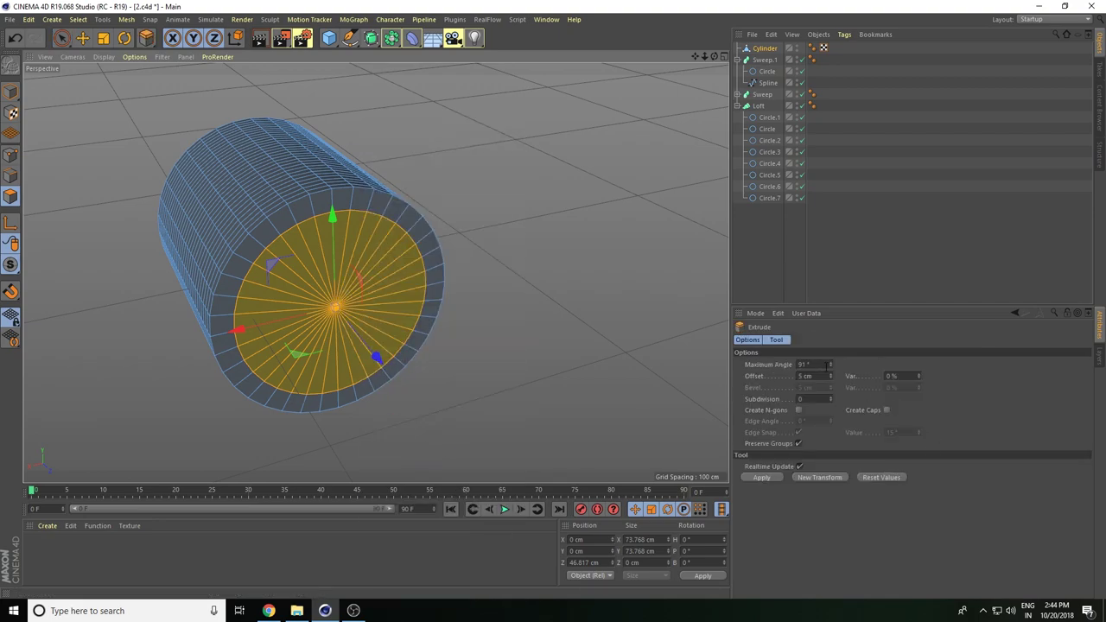
left_click_drag(346, 294, 546, 241)
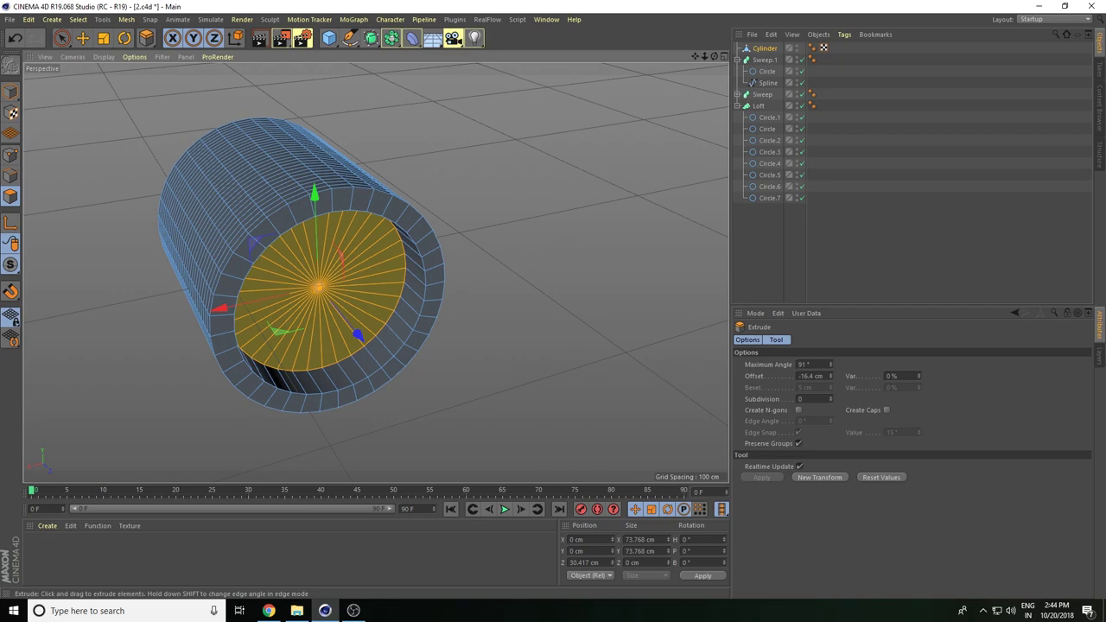
left_click_drag(605, 163, 588, 173)
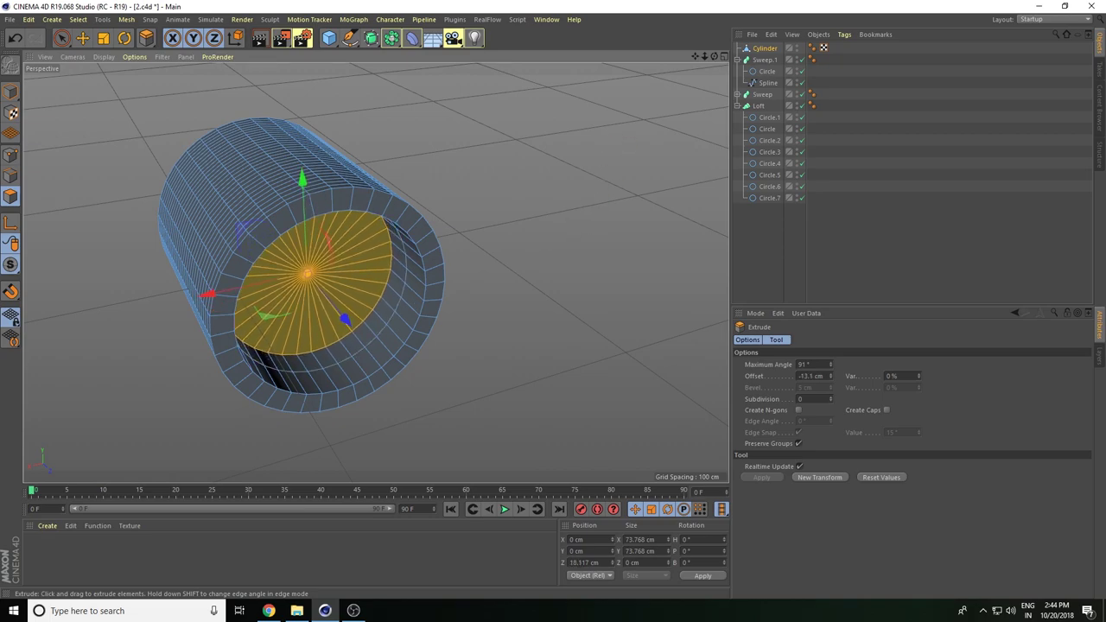
left_click_drag(619, 133, 592, 117)
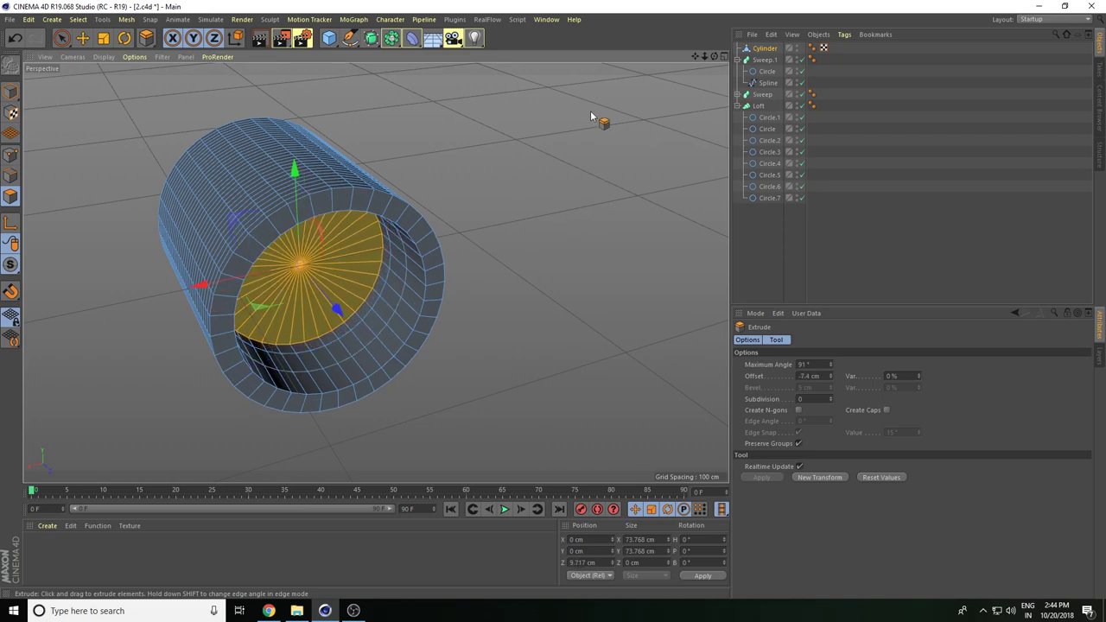
scroll(657, 74, "down", 4)
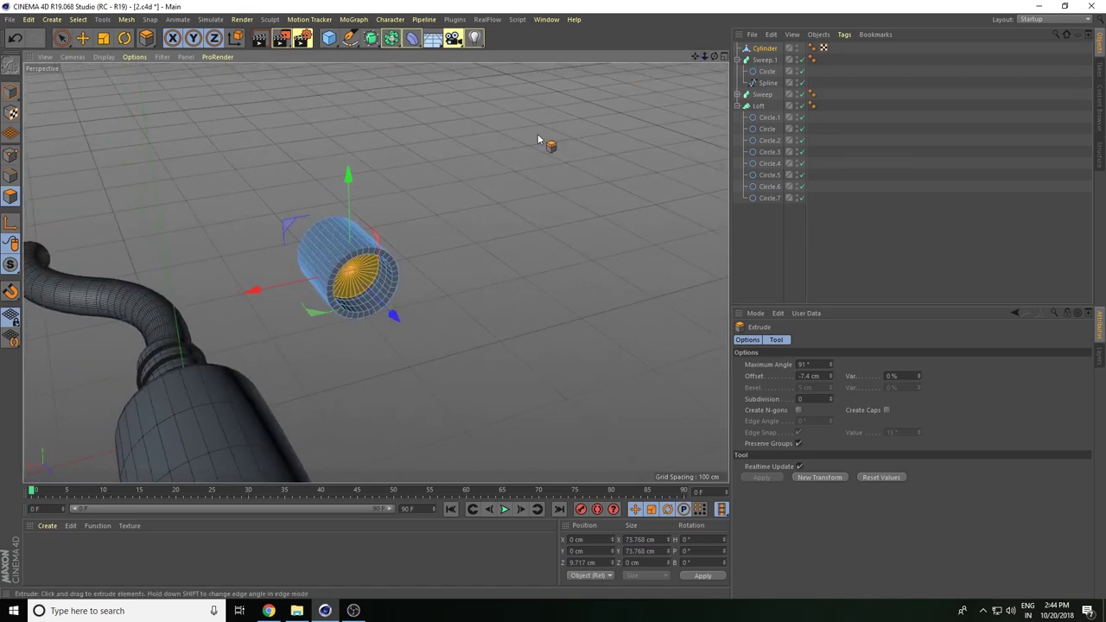
mouse_move(513, 196)
left_mouse_down("alt")
mouse_move(622, 191)
mouse_move(506, 185)
mouse_move(548, 213)
left_mouse_up("alt")
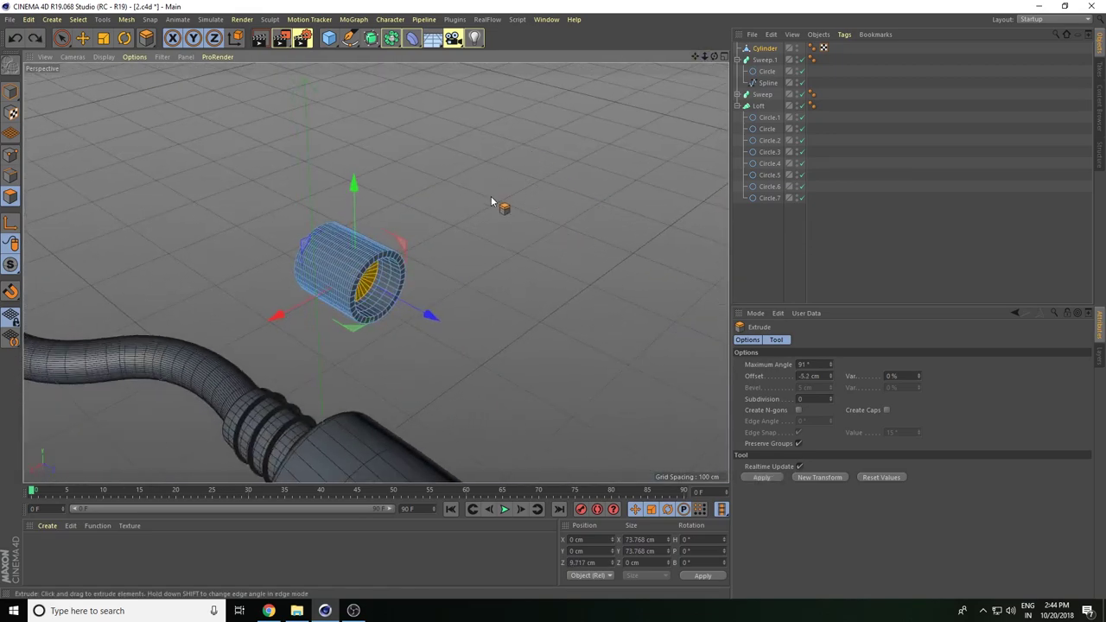
key("ctrl+z")
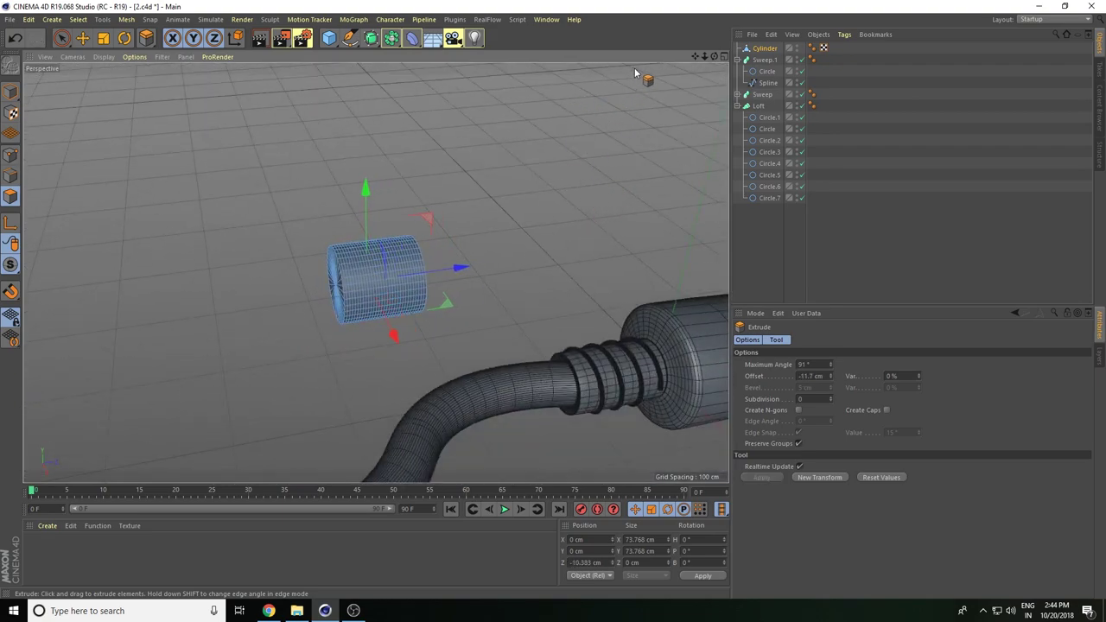
left_click_drag(635, 73, 83, 166)
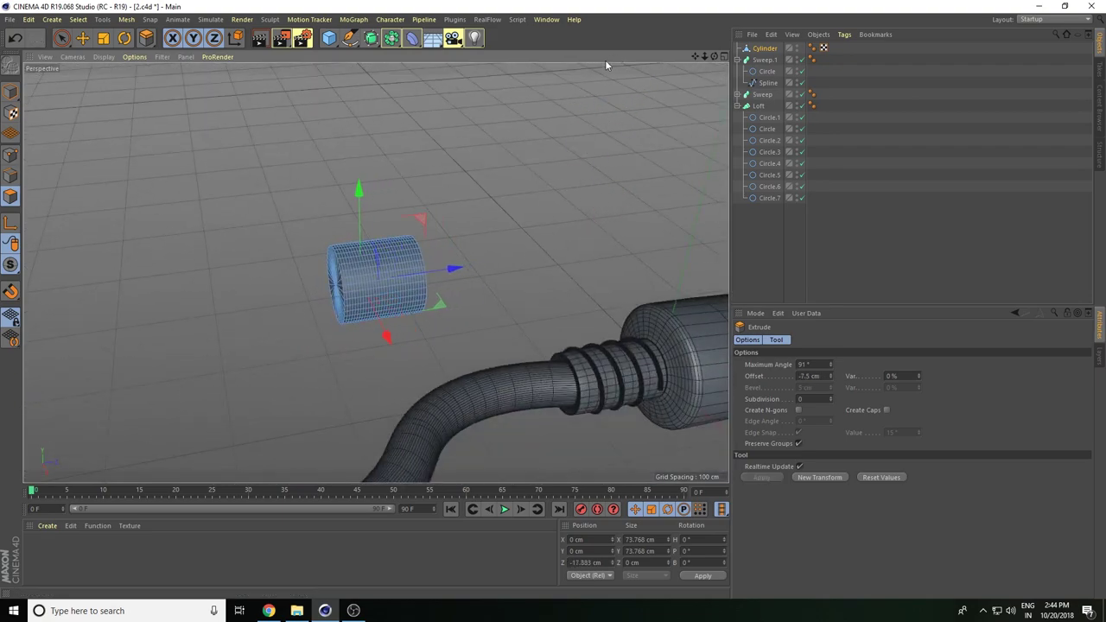
left_click(82, 38)
Move the cylinder cap back along the tube toward the neck in the perspective view.
left_click_drag(537, 184, 621, 92, "alt")
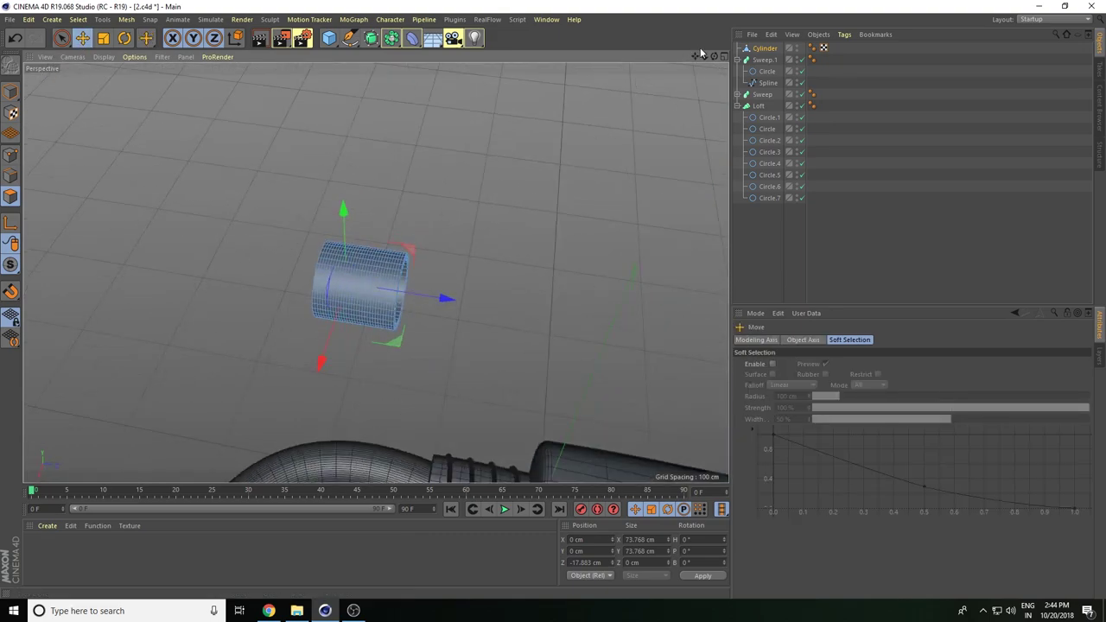
mouse_move(696, 57)
left_mouse_down()
mouse_move(376, 273)
mouse_move(285, 303)
left_mouse_up()
mouse_move(235, 255)
left_mouse_down()
mouse_move(190, 266)
mouse_move(329, 320)
left_mouse_up()
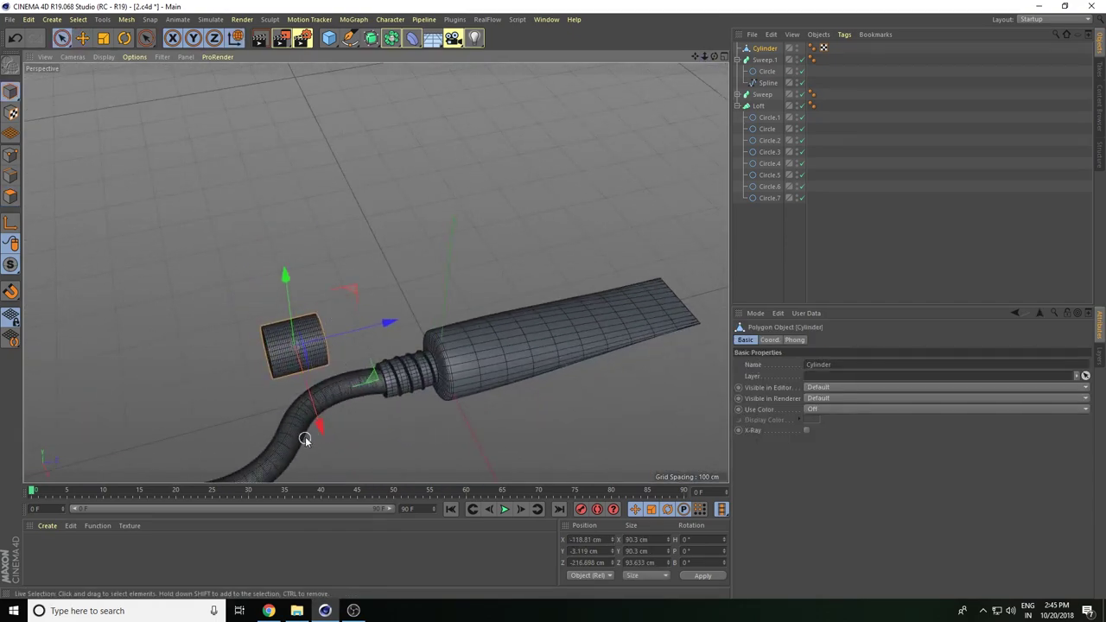
left_click_drag(305, 436, 377, 458)
mouse_move(407, 377)
left_mouse_down()
mouse_move(476, 385)
mouse_move(464, 427)
mouse_move(451, 416)
left_mouse_up()
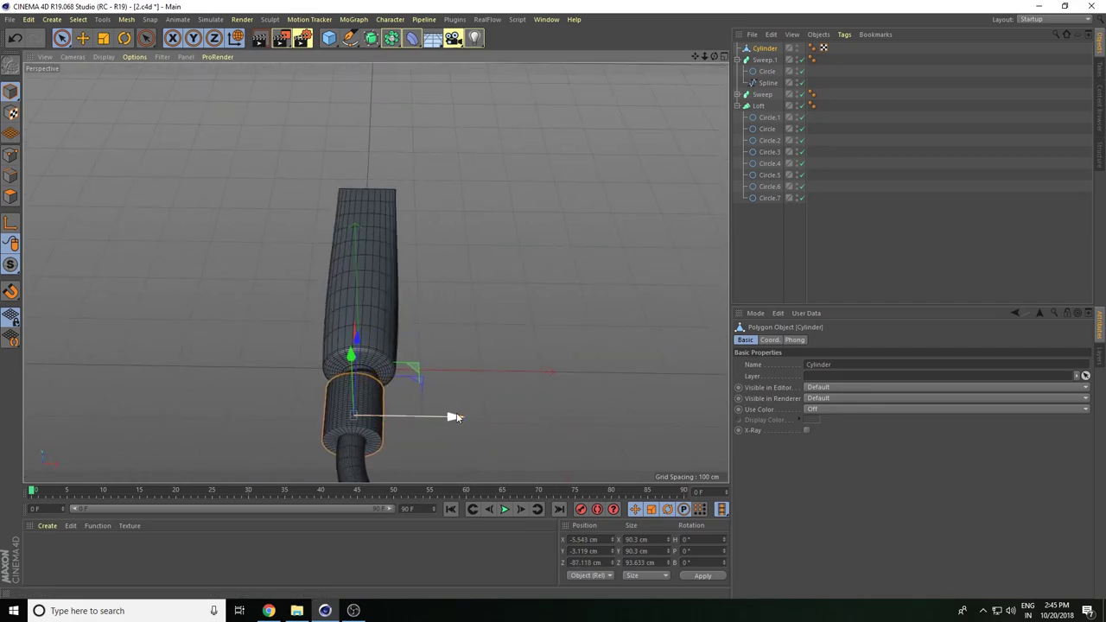
mouse_move(355, 355)
left_mouse_down()
mouse_move(354, 333)
mouse_move(280, 289)
left_mouse_up()
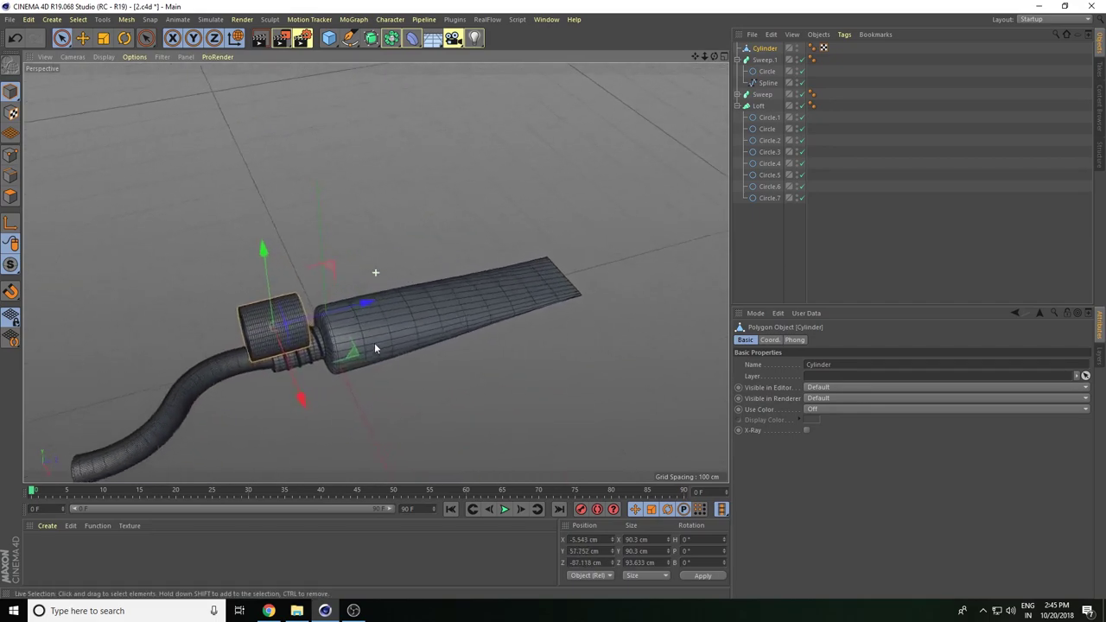
left_click_drag(267, 244, 274, 276)
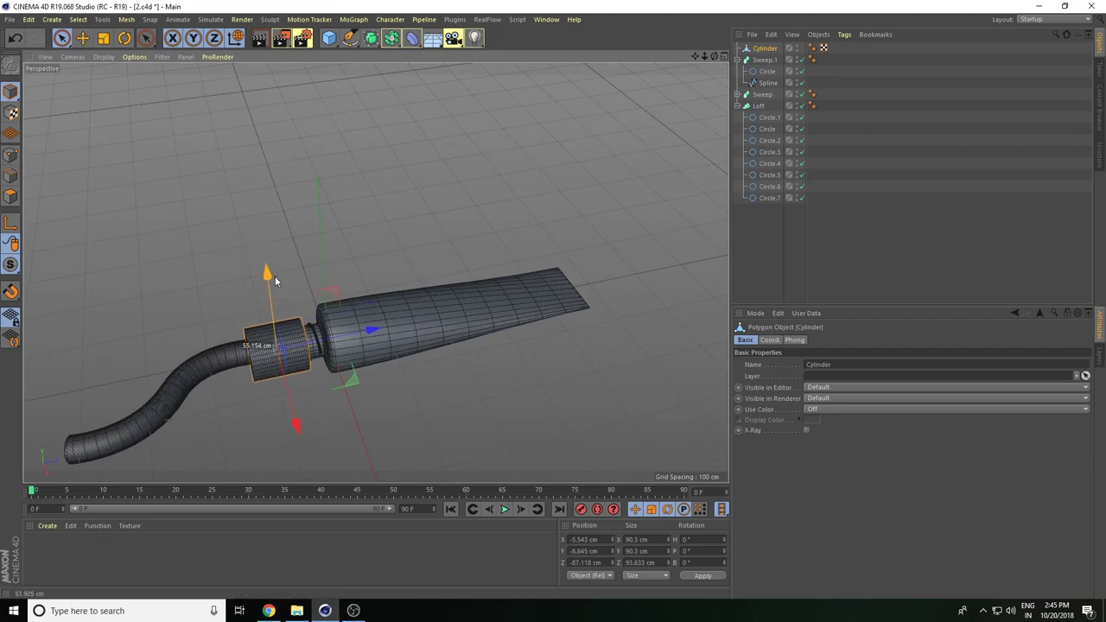
In four-view layout, seat the cap over the neck from the Top view, then maximize Perspective.
left_click(723, 56)
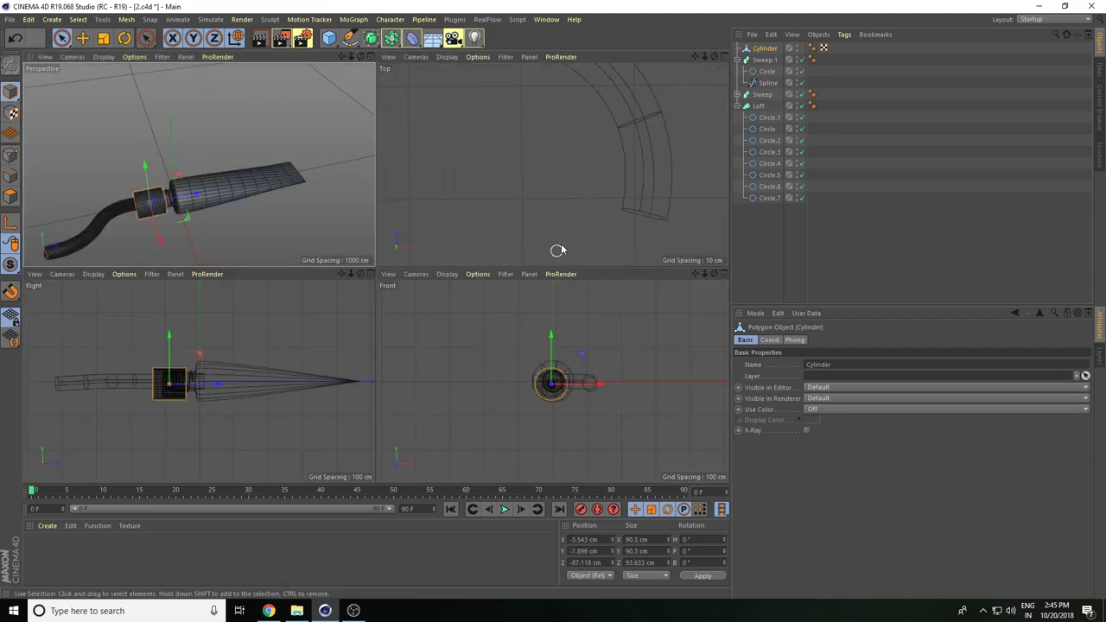
scroll(553, 165, "down", 5)
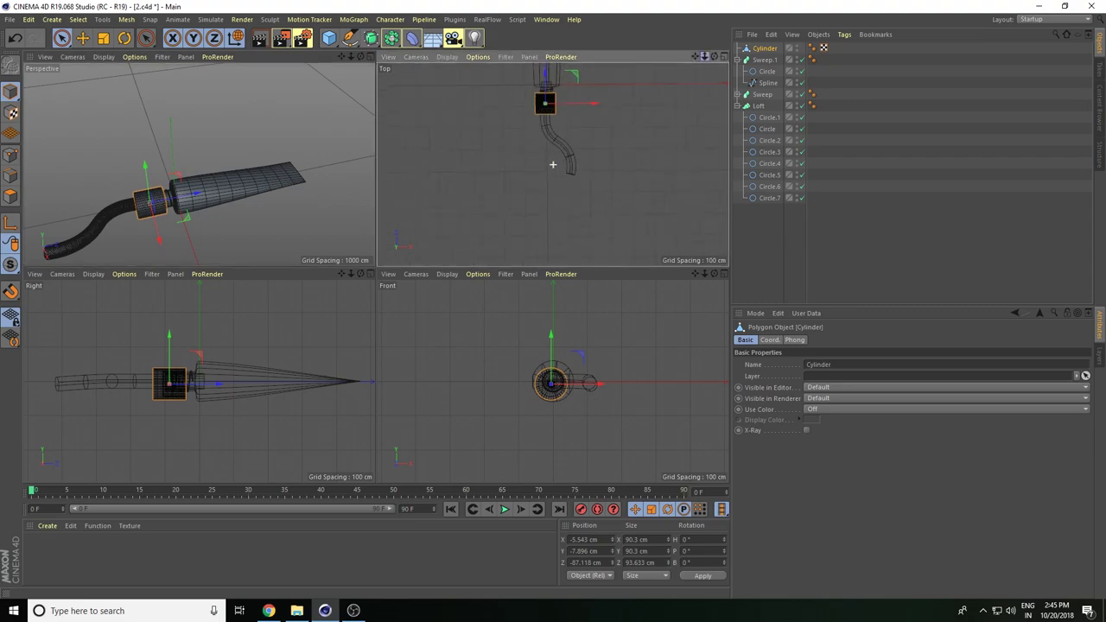
left_click_drag(694, 57, 553, 164)
left_click_drag(696, 57, 686, 69)
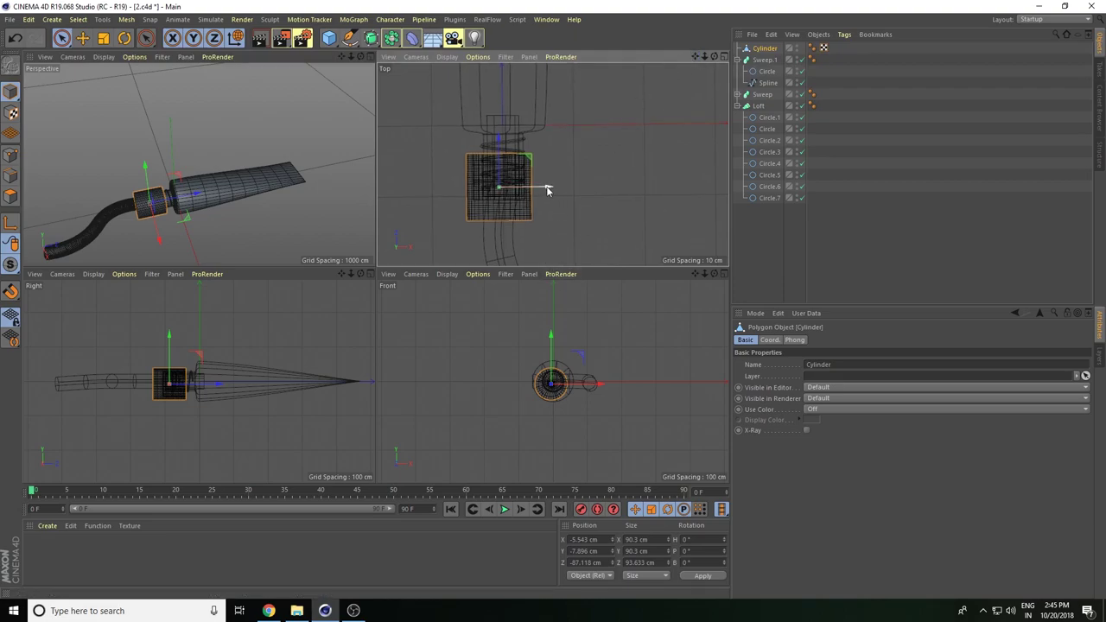
left_click_drag(547, 191, 556, 188)
left_click_drag(513, 153, 518, 118)
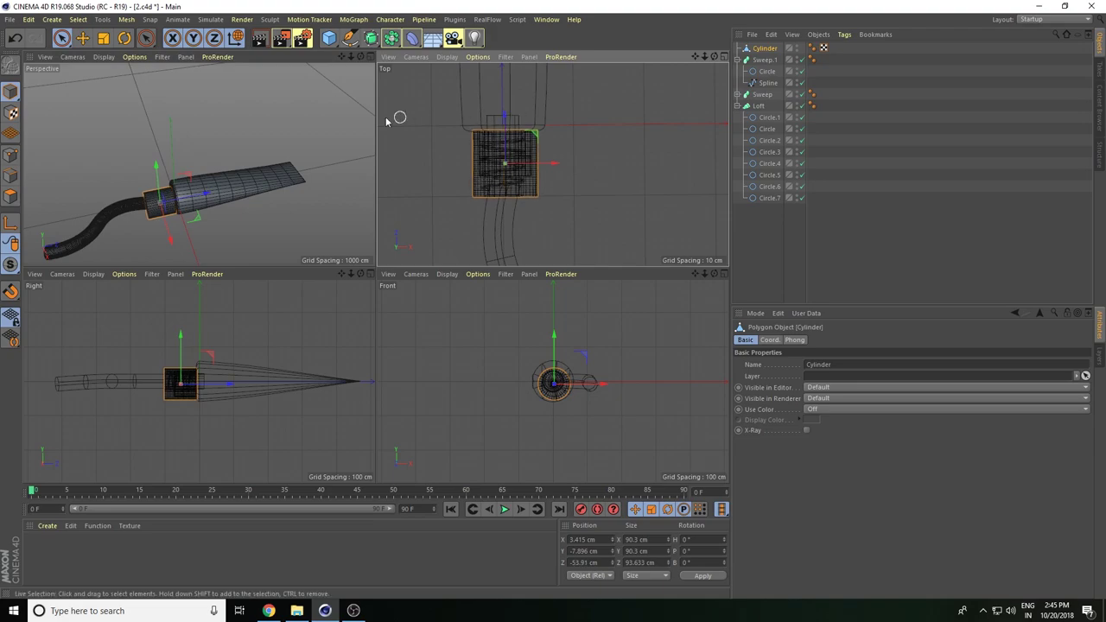
left_click(371, 57)
mouse_move(445, 185)
left_mouse_down("alt")
mouse_move(432, 240)
mouse_move(432, 207)
mouse_move(415, 230)
mouse_move(568, 197)
mouse_move(600, 148)
mouse_move(539, 173)
mouse_move(538, 148)
mouse_move(457, 188)
mouse_move(205, 365)
left_mouse_up("alt")
left_click(432, 208)
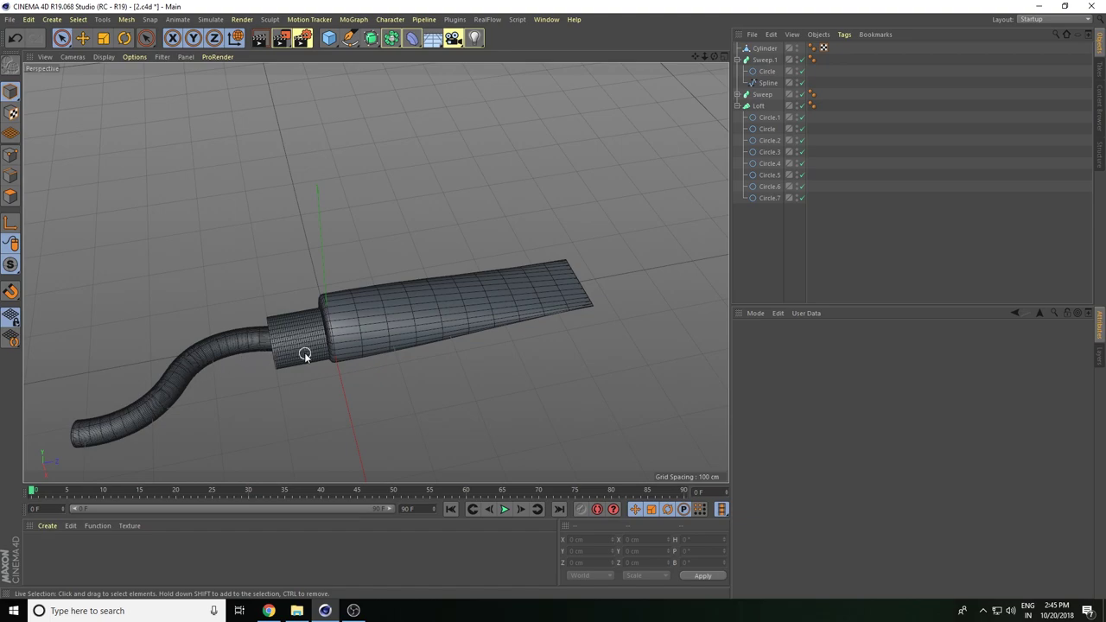
Pull the recessed cap off the neck to sit beside the tube, then select the Loft.
left_click(287, 334)
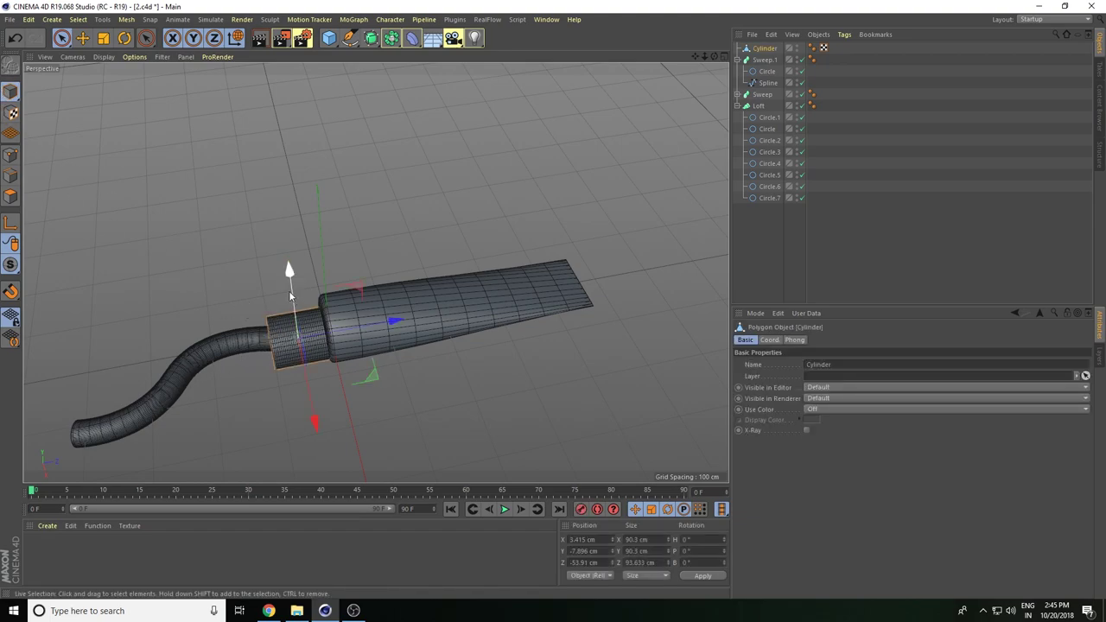
mouse_move(290, 297)
left_mouse_down()
mouse_move(298, 311)
mouse_move(269, 312)
mouse_move(321, 321)
left_mouse_up()
mouse_move(262, 196)
left_mouse_down()
mouse_move(249, 271)
mouse_move(264, 371)
left_mouse_up()
left_click_drag(353, 408, 292, 394)
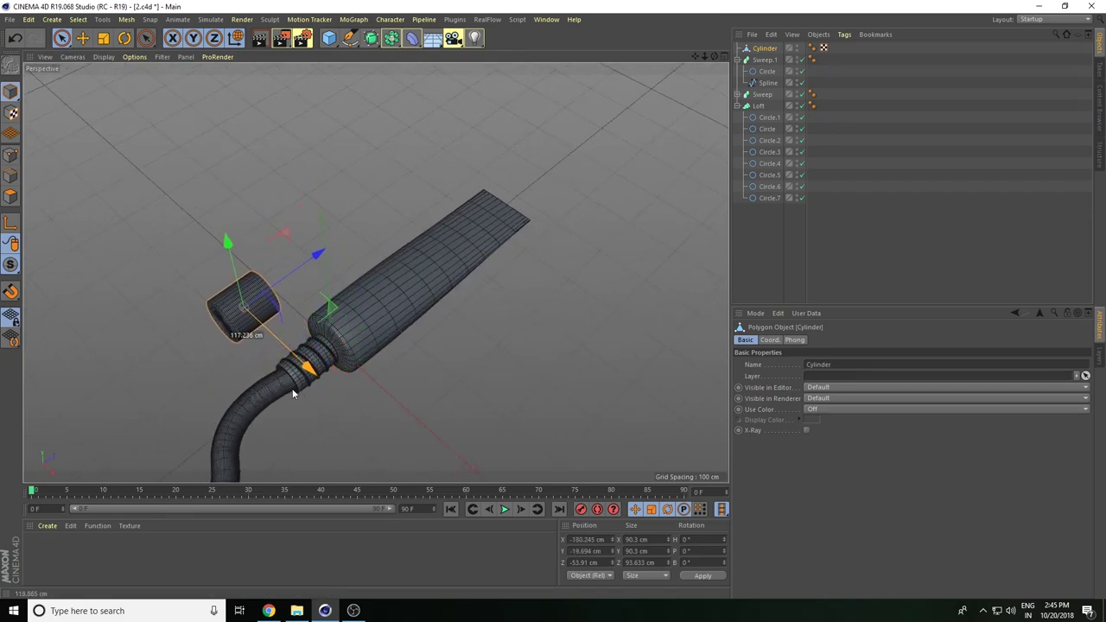
left_click_drag(524, 365, 487, 427, "alt")
left_click(485, 376)
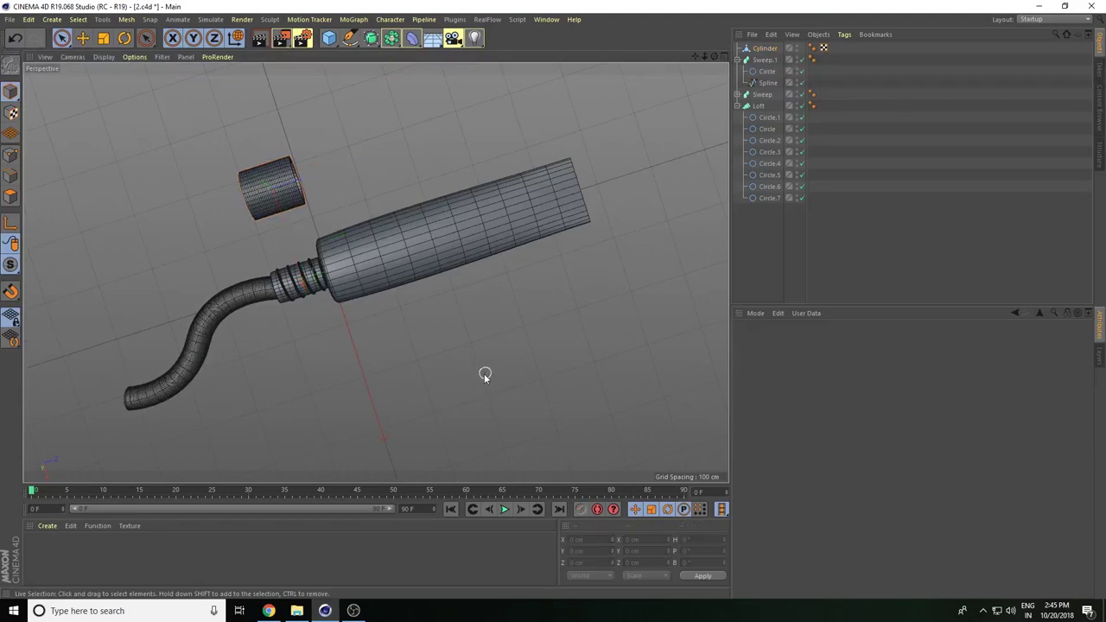
left_click_drag(376, 271, 518, 205, "alt")
left_click(487, 210)
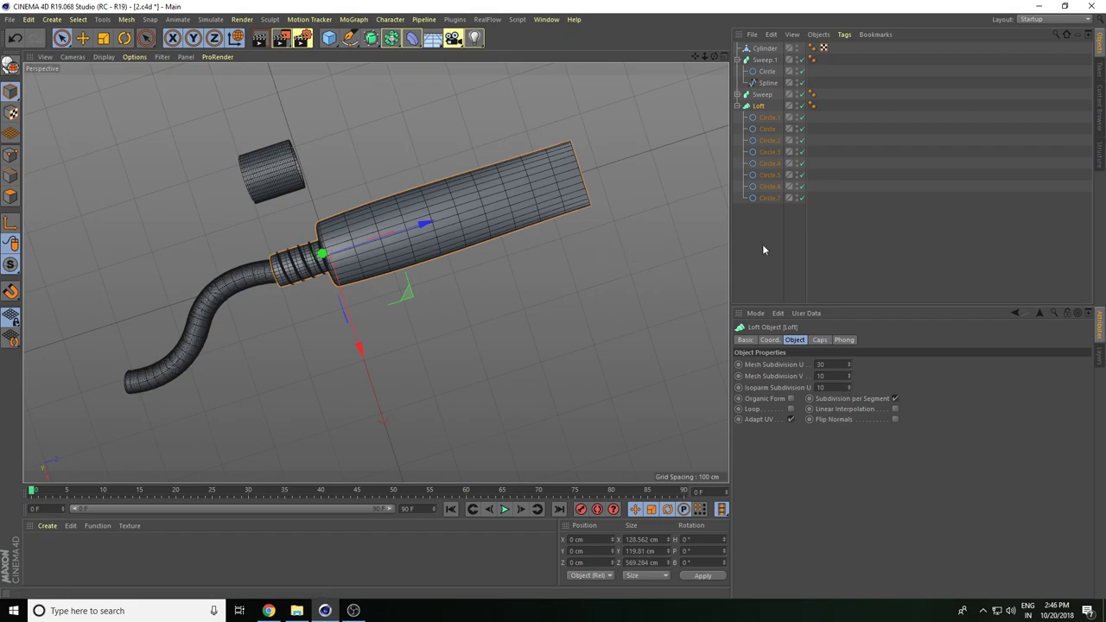
Raise the Loft's Mesh Subdivision U/V to 67 and 77 and Isoparm Subdivision to 28.
left_click(767, 118)
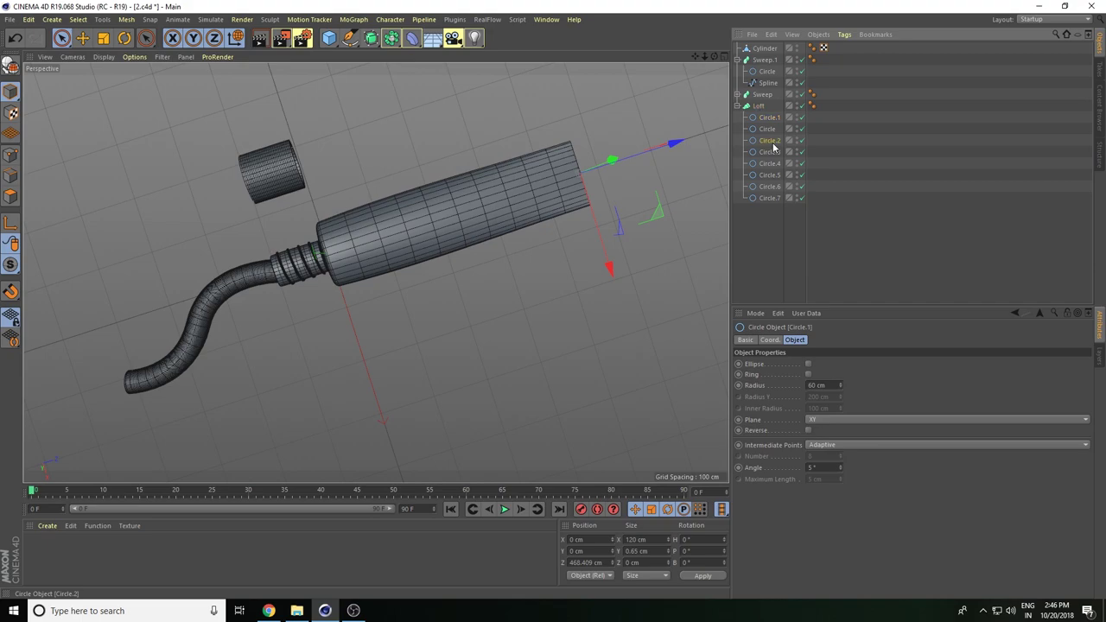
left_click(771, 141)
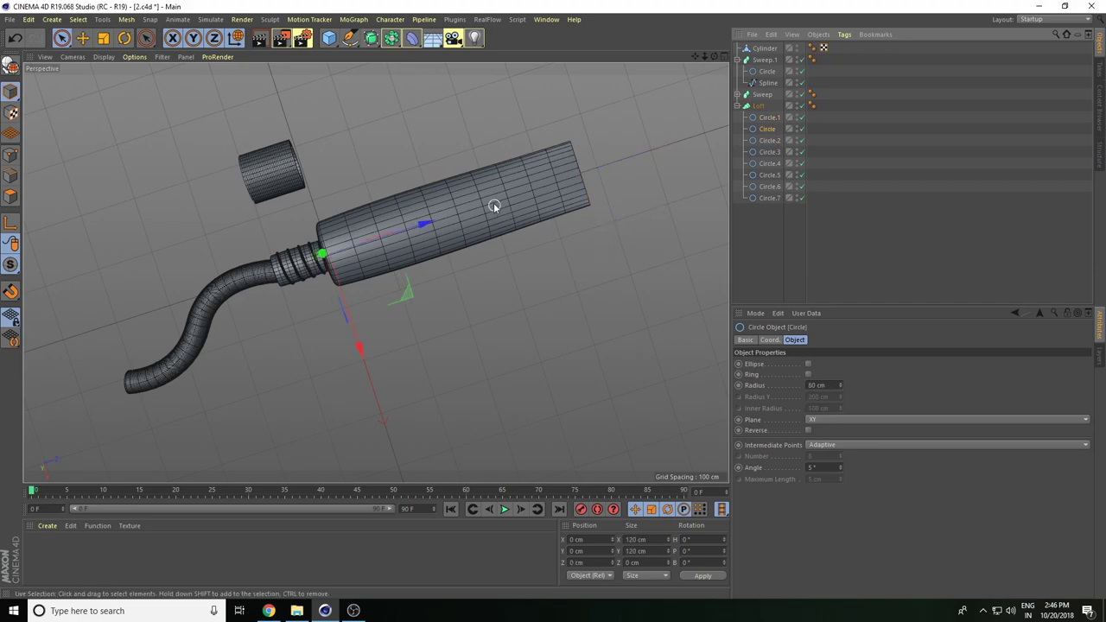
left_click(759, 107)
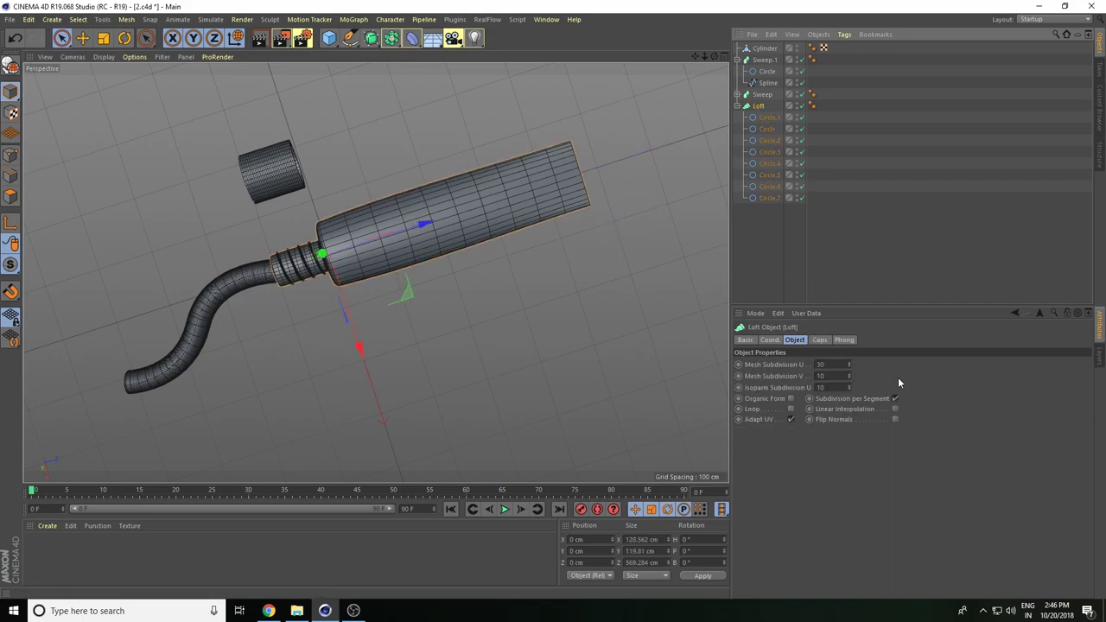
left_click(849, 385)
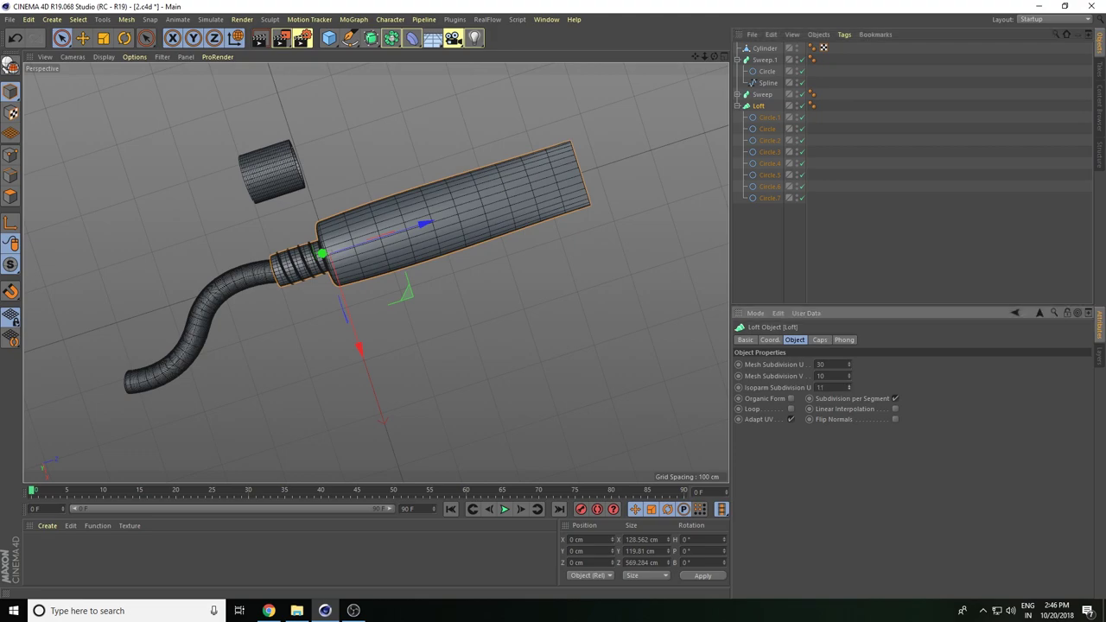
left_click_drag(849, 381, 849, 337)
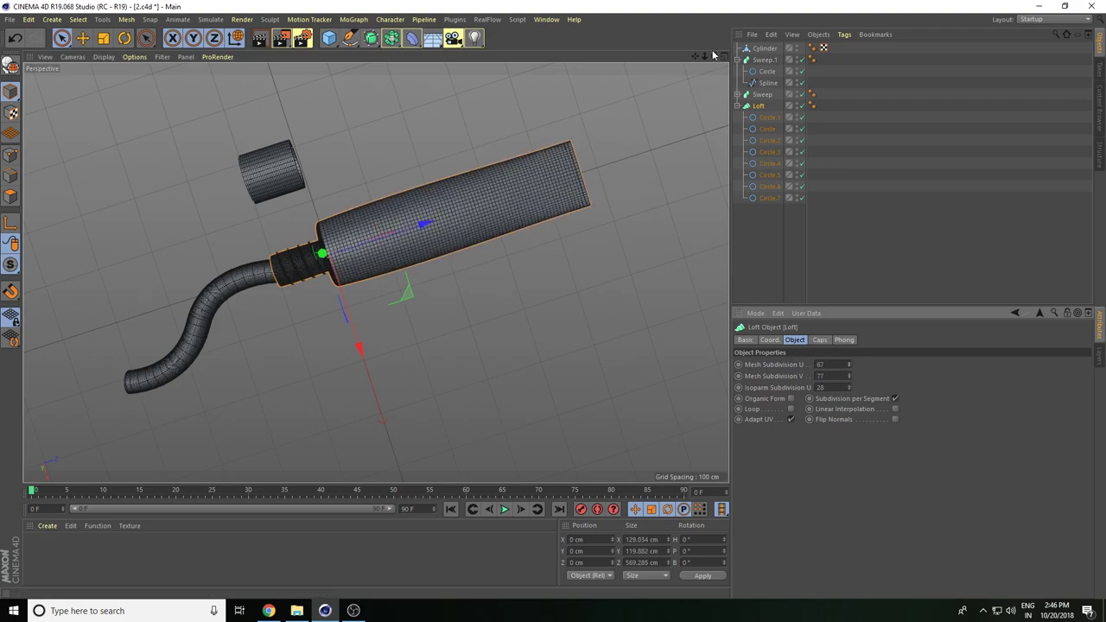
Render a test image of the denser tube body in the Picture Viewer, then close it.
left_click_drag(704, 56, 717, 55)
left_click(286, 43)
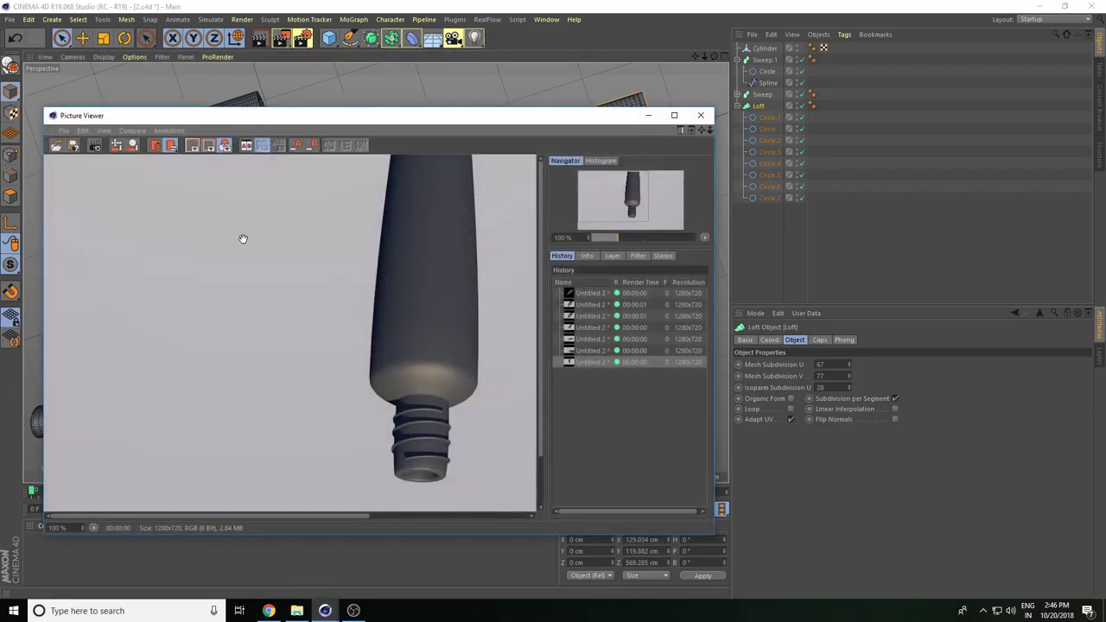
mouse_move(383, 331)
left_mouse_down()
mouse_move(338, 349)
mouse_move(373, 381)
left_mouse_up()
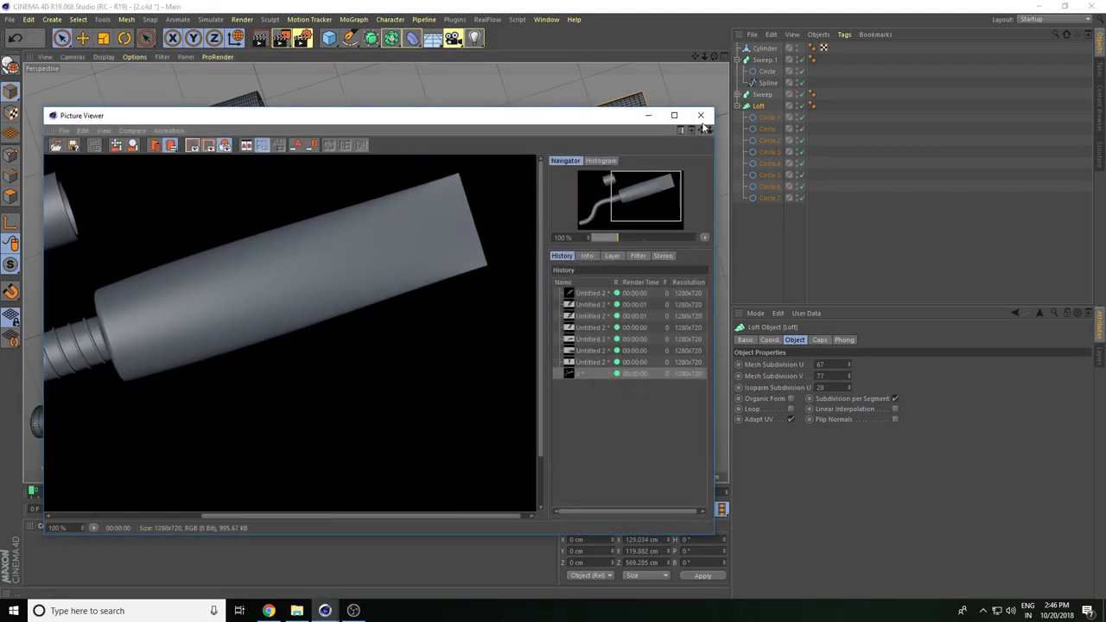
left_click(701, 116)
Reframe the view around the tube and select Sweep.1 with the Move tool.
left_click_drag(499, 346, 525, 334, "alt")
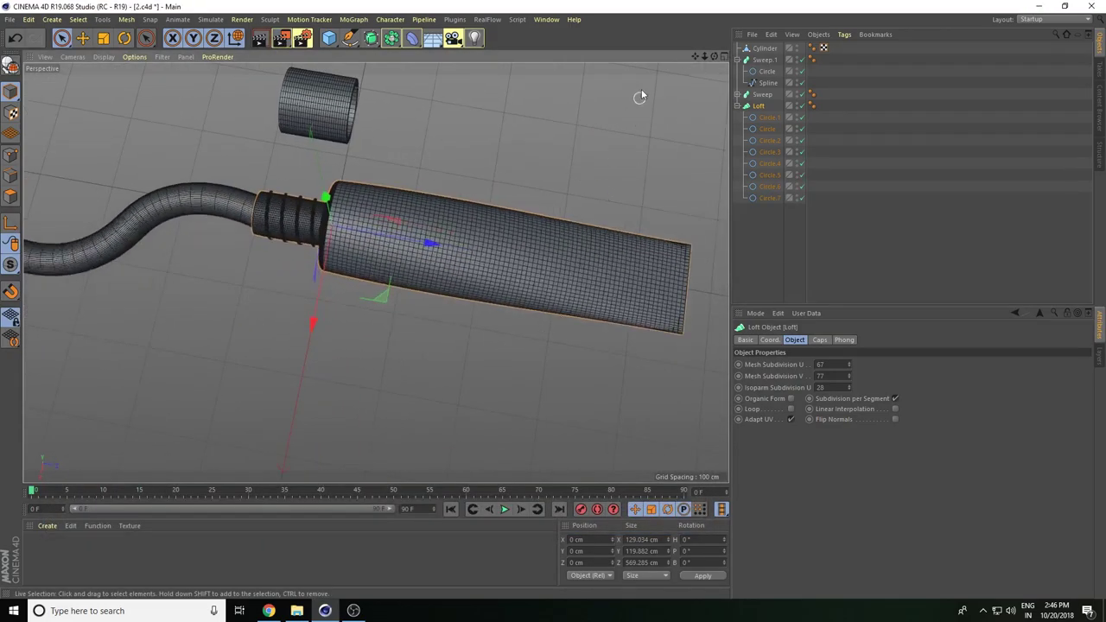
left_click_drag(701, 57, 692, 78)
mouse_move(507, 377)
left_mouse_down("alt")
mouse_move(530, 344)
mouse_move(586, 326)
mouse_move(525, 378)
mouse_move(553, 363)
left_mouse_up("alt")
scroll(376, 273, "down", 2)
left_click_drag(376, 273, 345, 421, "alt")
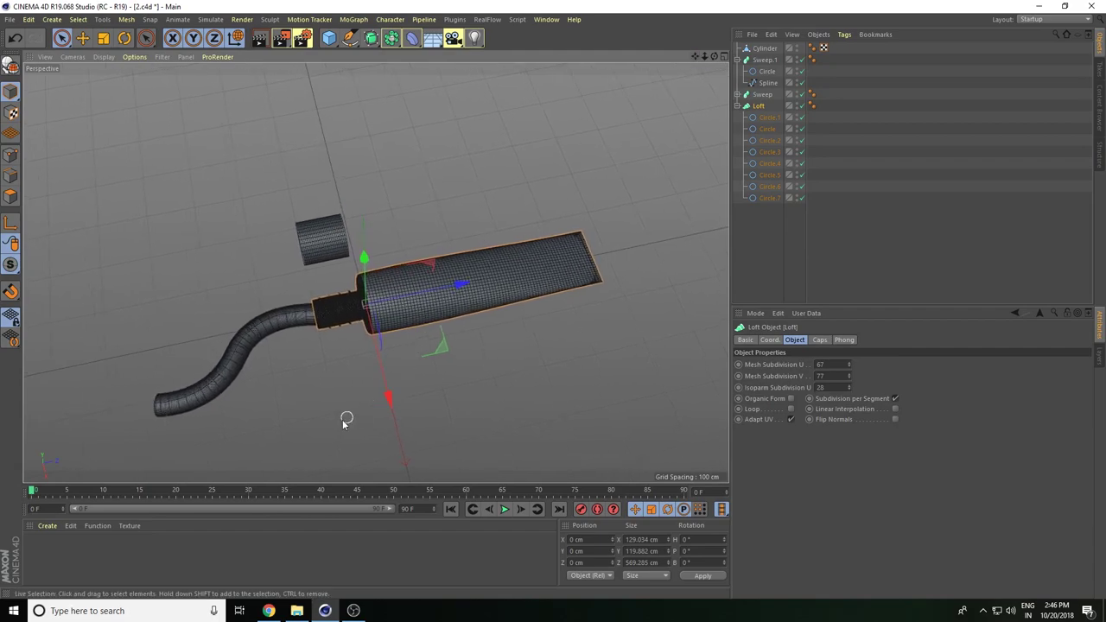
left_click(83, 38)
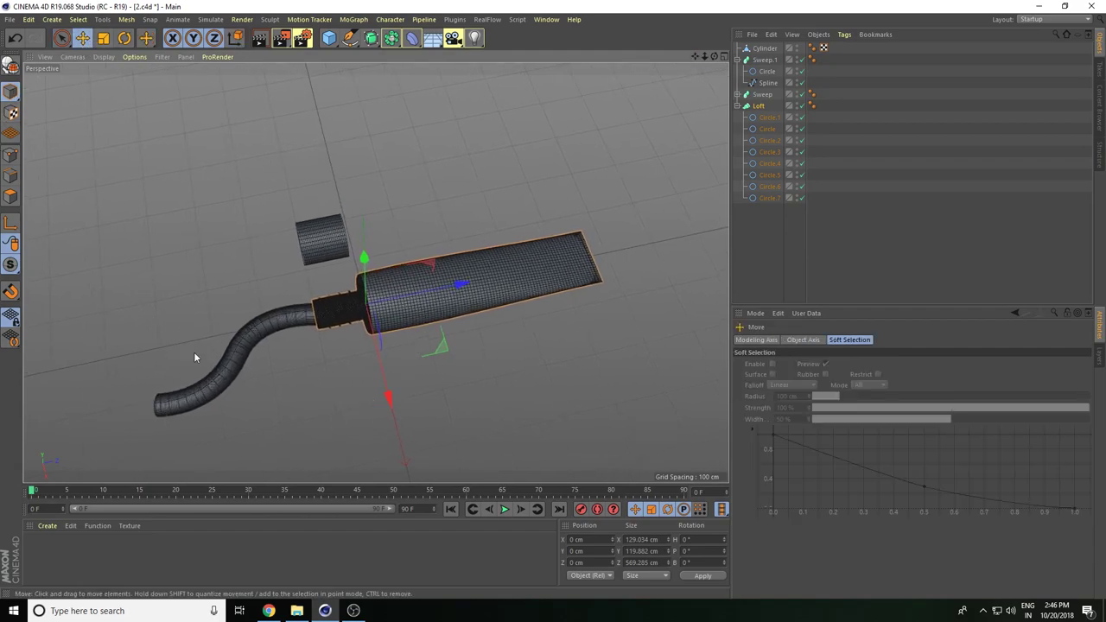
left_click(239, 368)
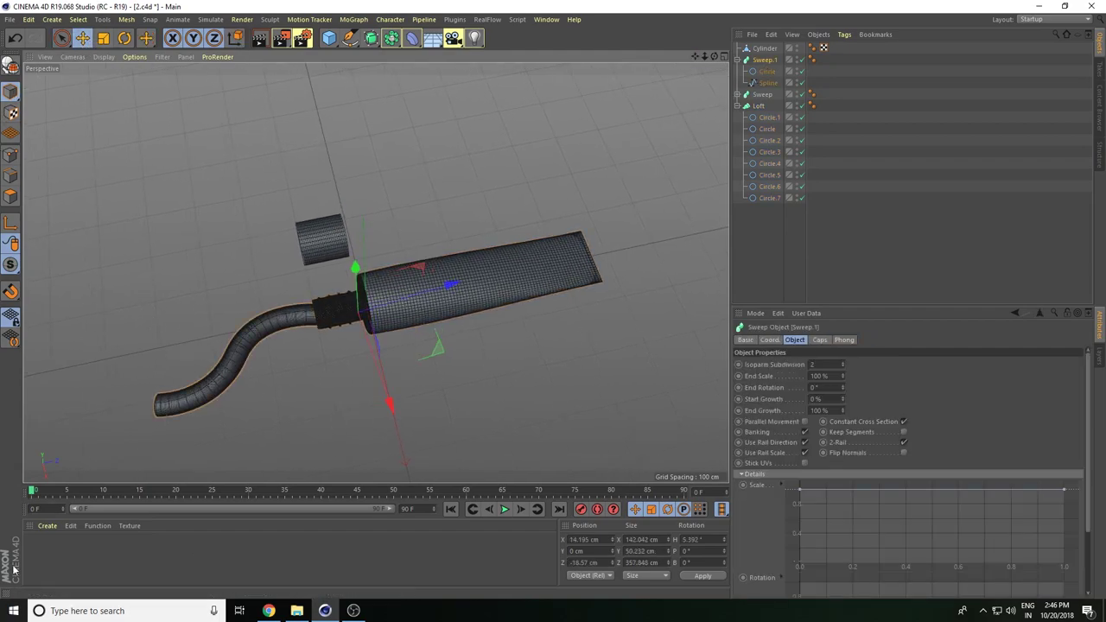
Create a new material Mat with Color brightness V set to 100% (pure white).
left_click(47, 527)
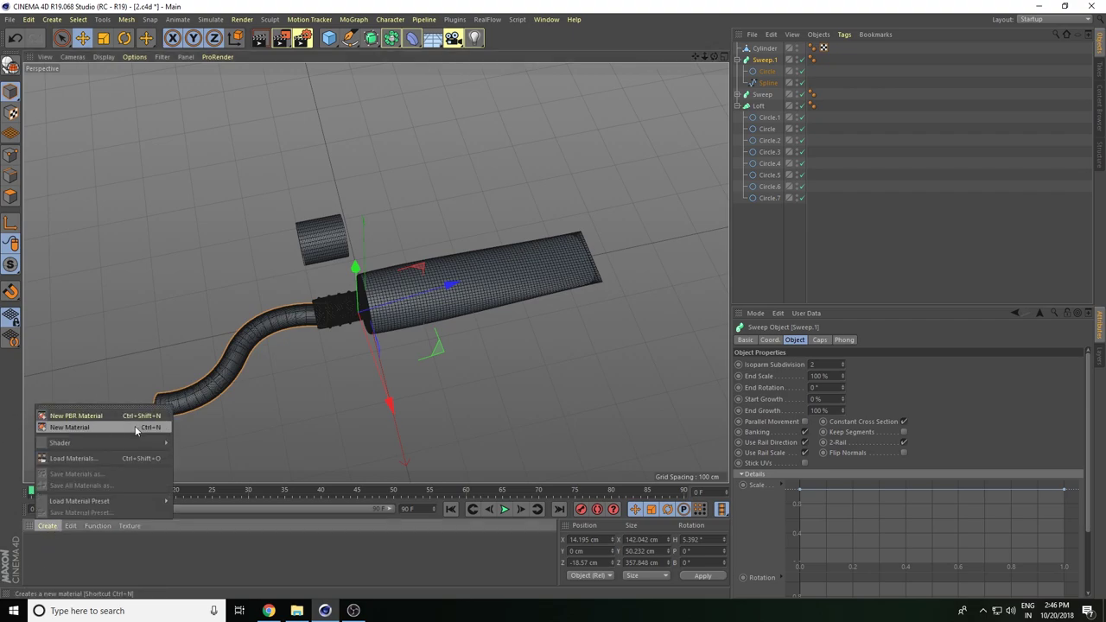
left_click(69, 427)
double_click(35, 545)
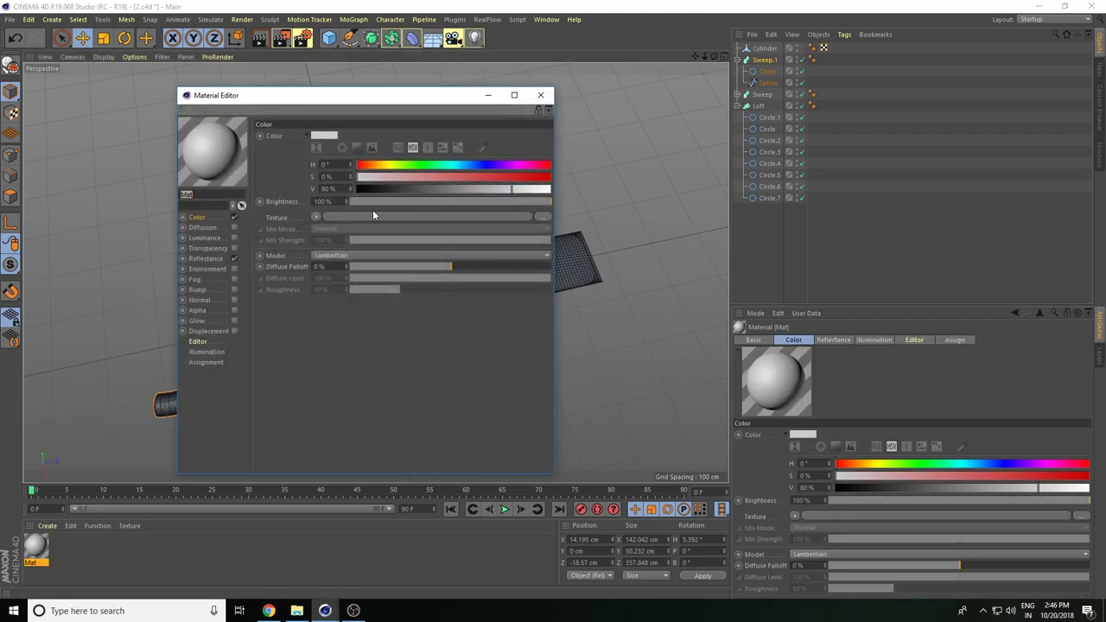
left_click_drag(519, 191, 550, 190)
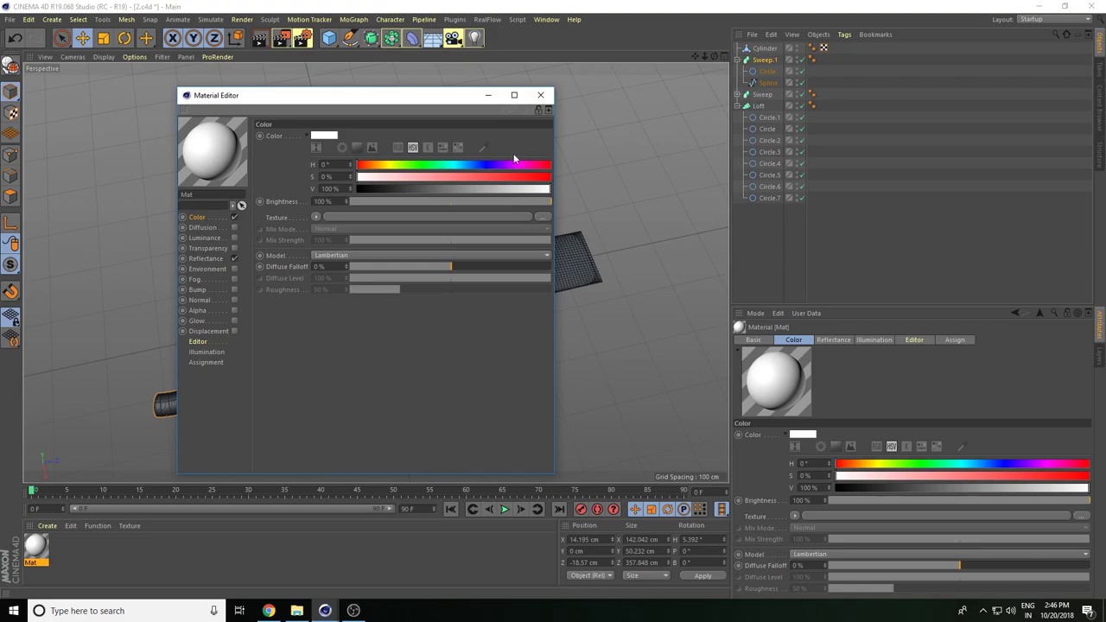
left_click(541, 96)
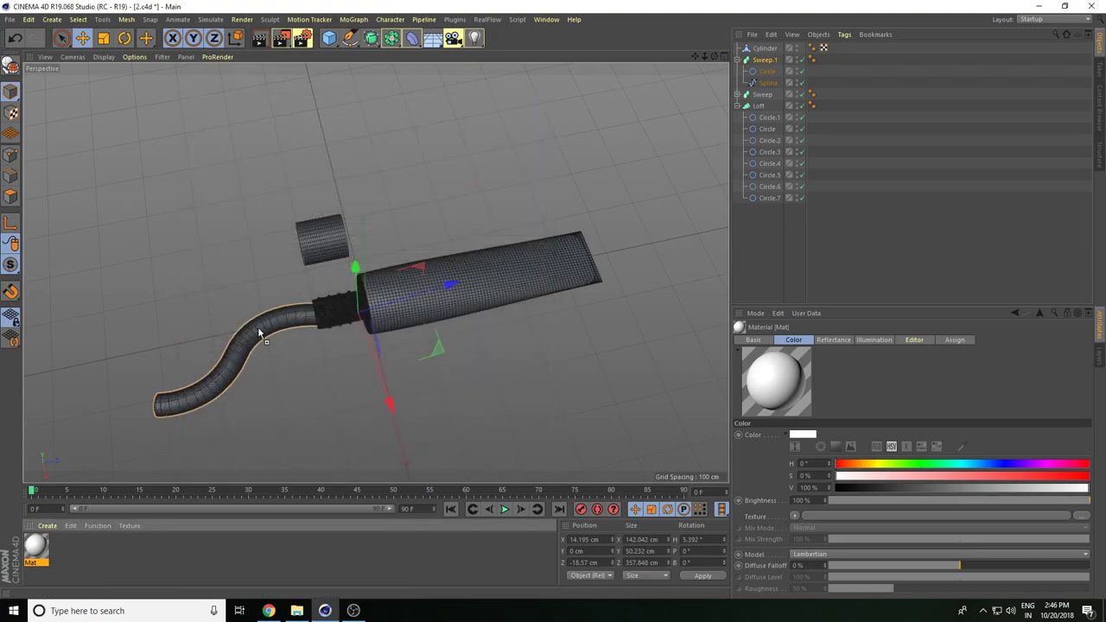
Apply Mat to the bent paste strand and the cylinder cap, checking with a view render.
left_click_drag(184, 408, 185, 406)
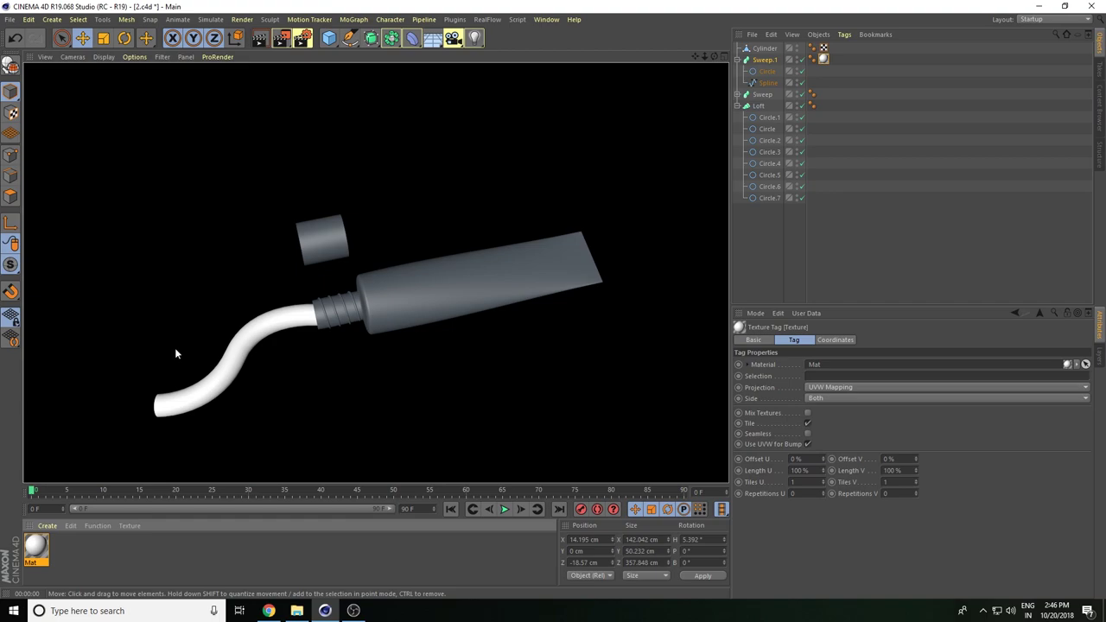
left_click(166, 286)
left_click(318, 237)
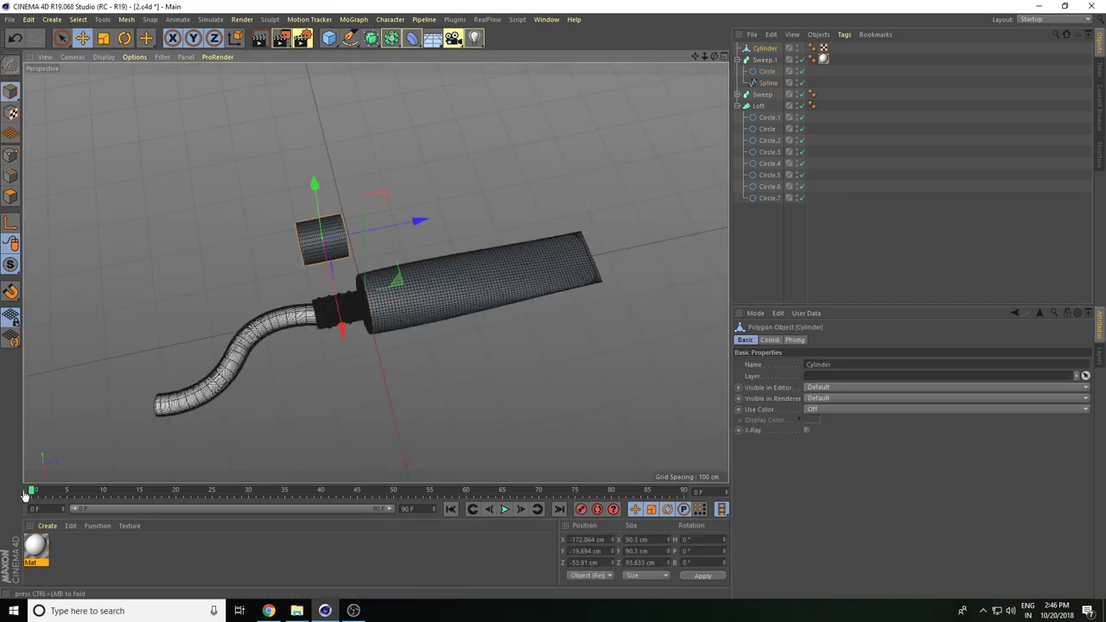
left_click_drag(306, 246, 306, 246)
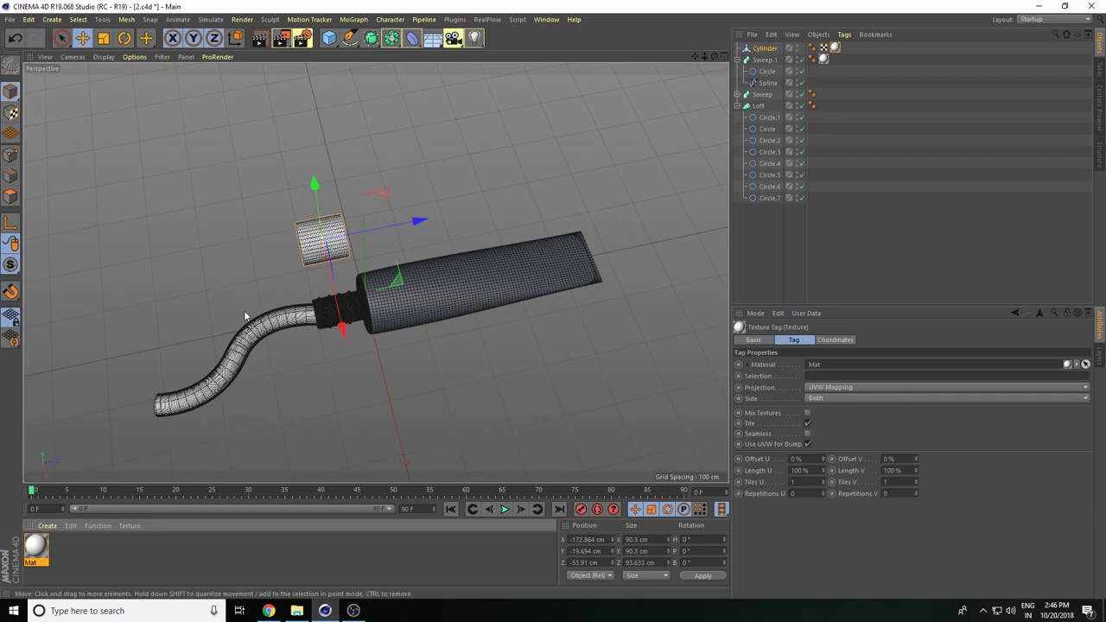
left_click(261, 40)
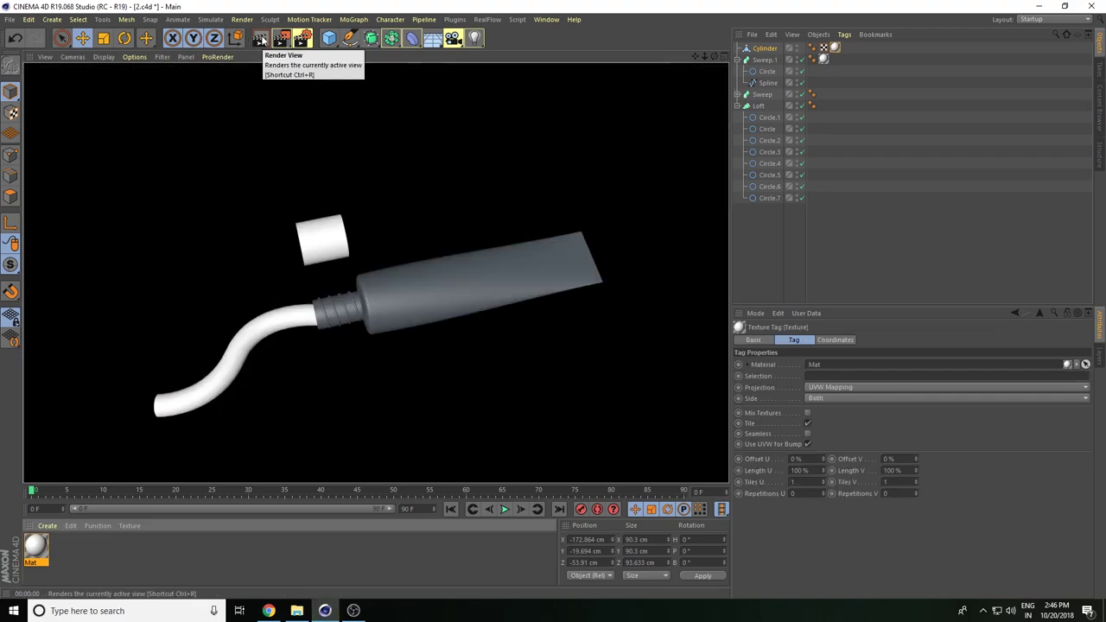
left_click(179, 185)
left_click(446, 275)
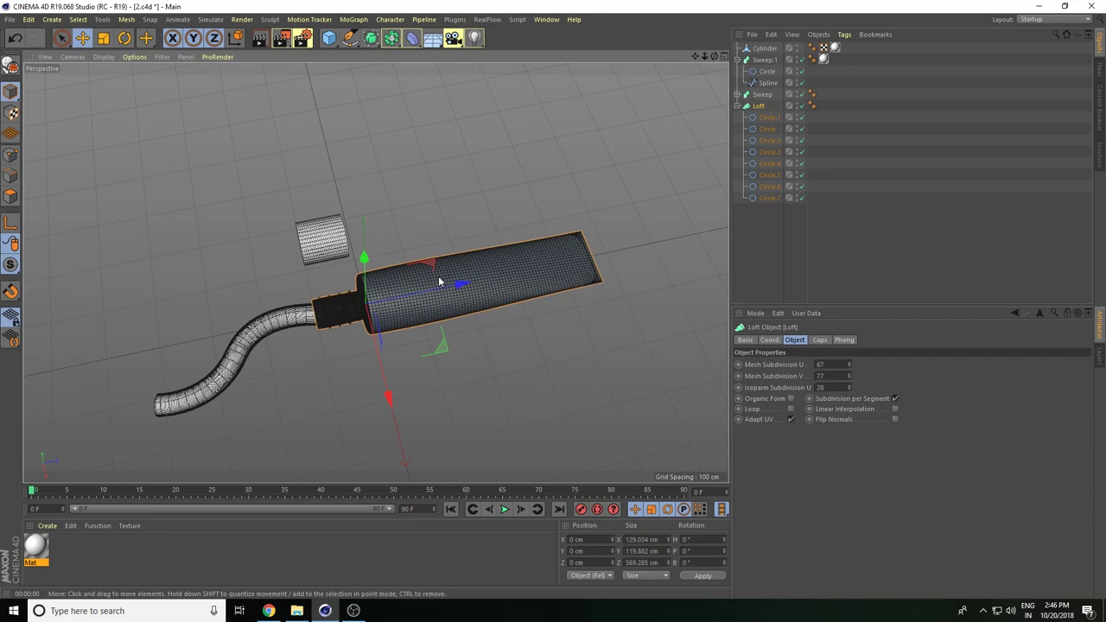
Create material Mat.1 with the acrylic paste label image 533243918 as its Color texture.
left_click(46, 526)
mouse_move(61, 443)
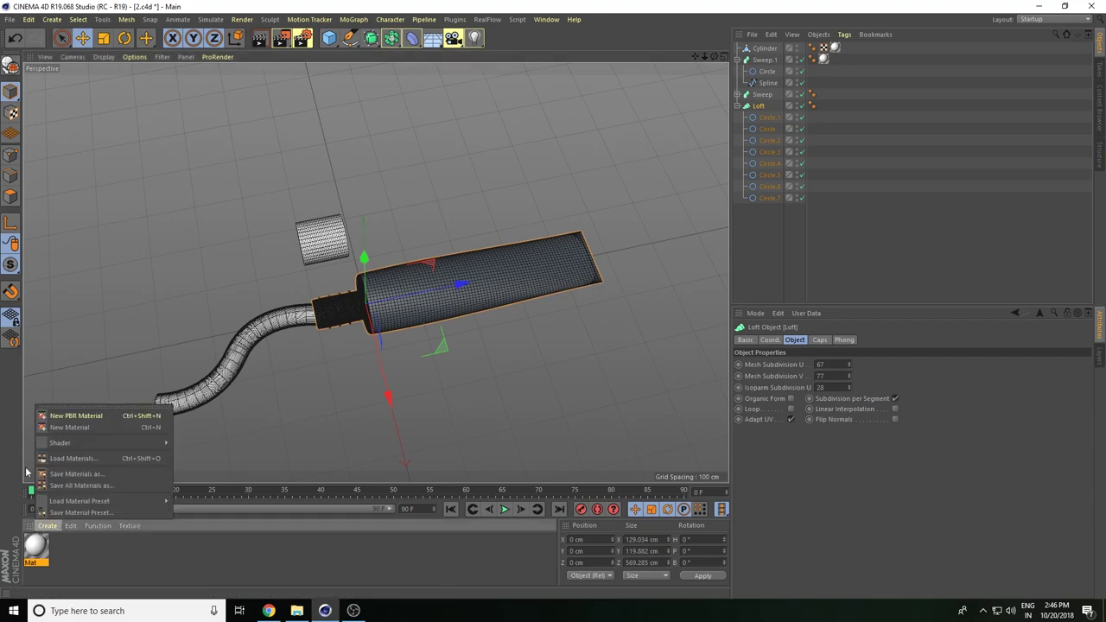
left_click(69, 427)
double_click(36, 550)
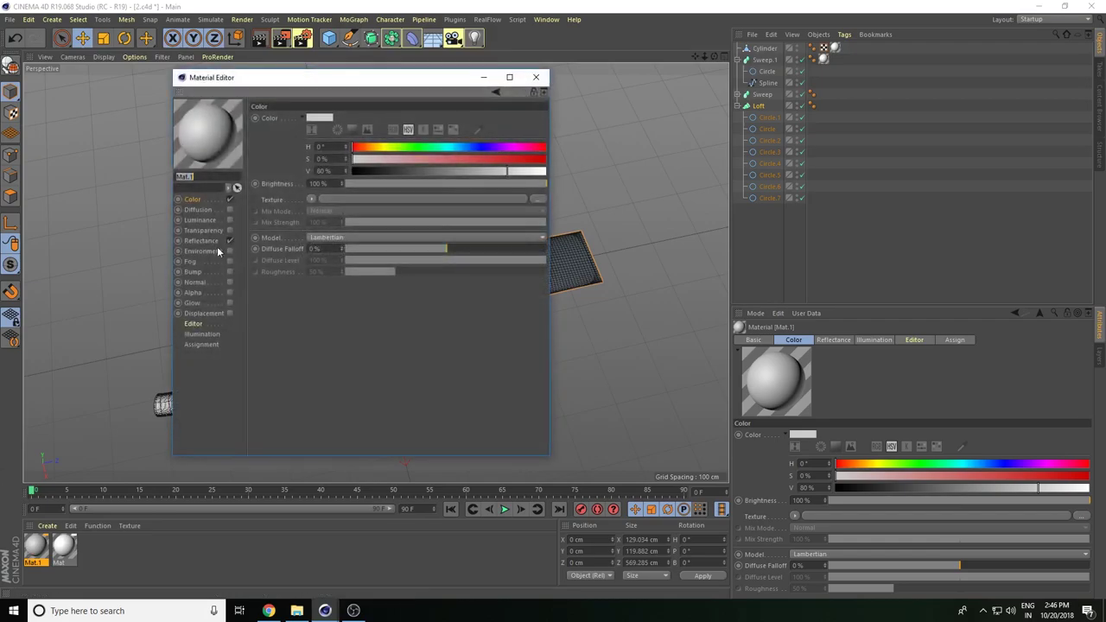
left_click(538, 199)
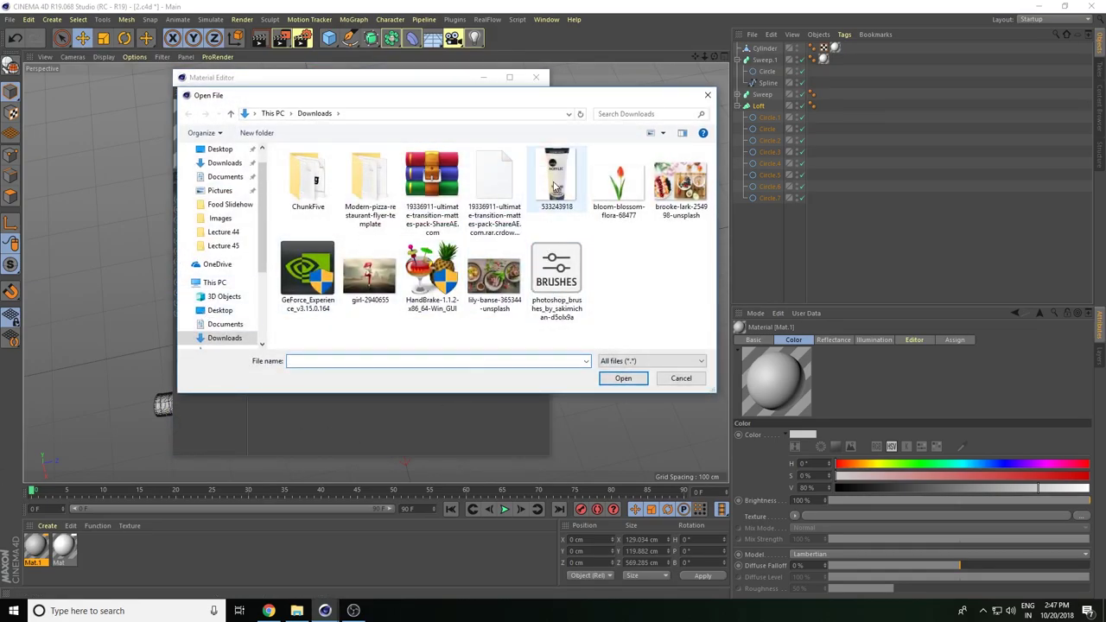
left_click(557, 186)
left_click(609, 378)
left_click(614, 345)
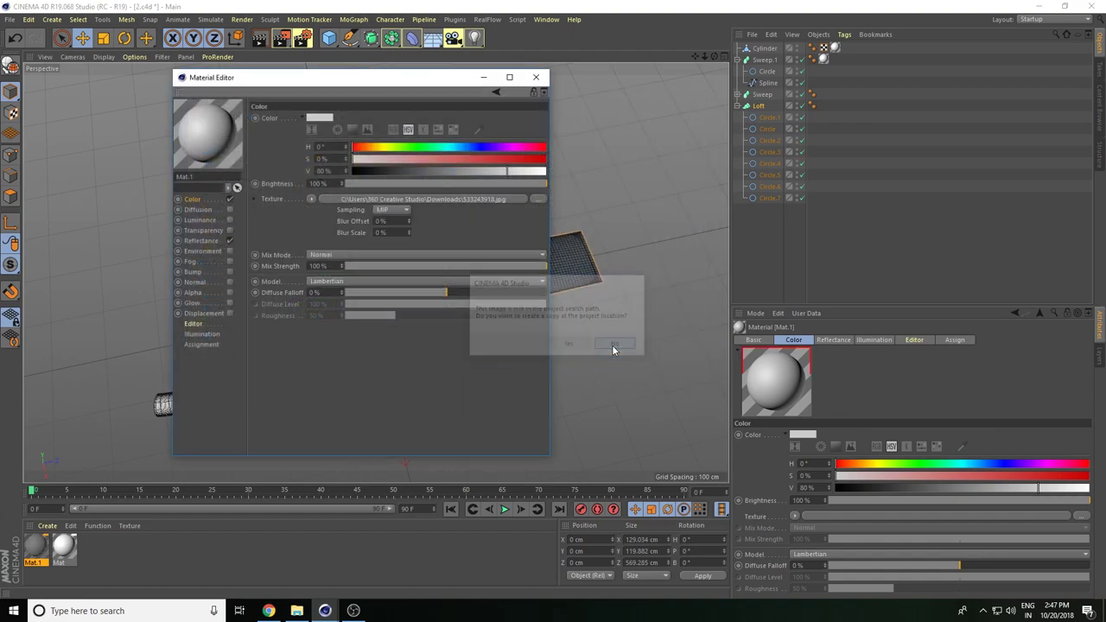
left_click(536, 78)
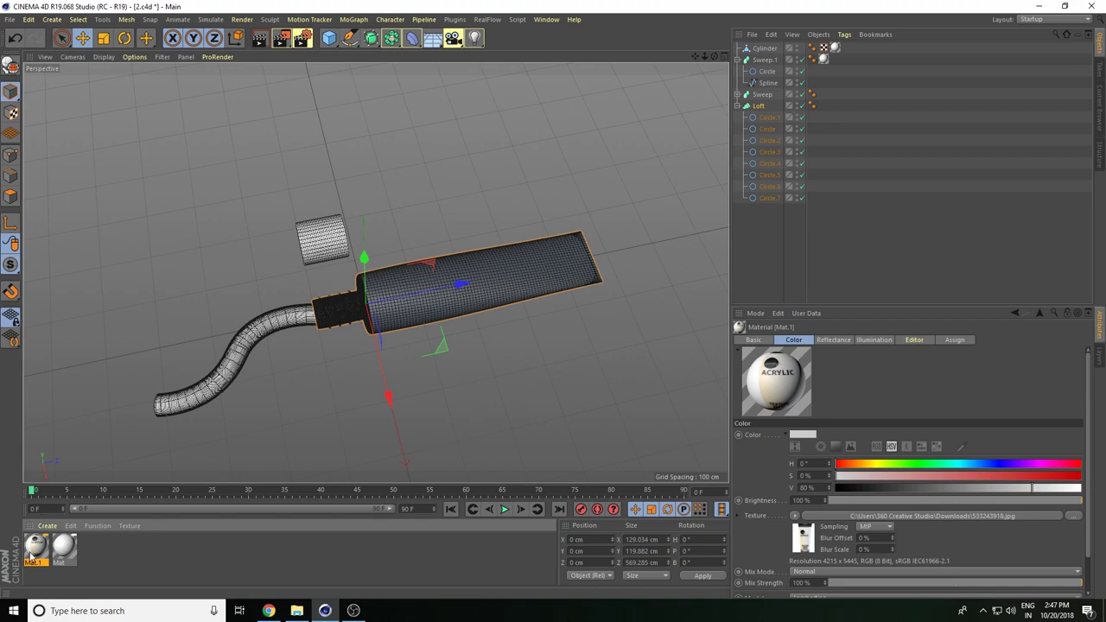
Apply Mat.1 to the Loft tube body and check it in a test render.
left_click_drag(451, 298, 453, 300)
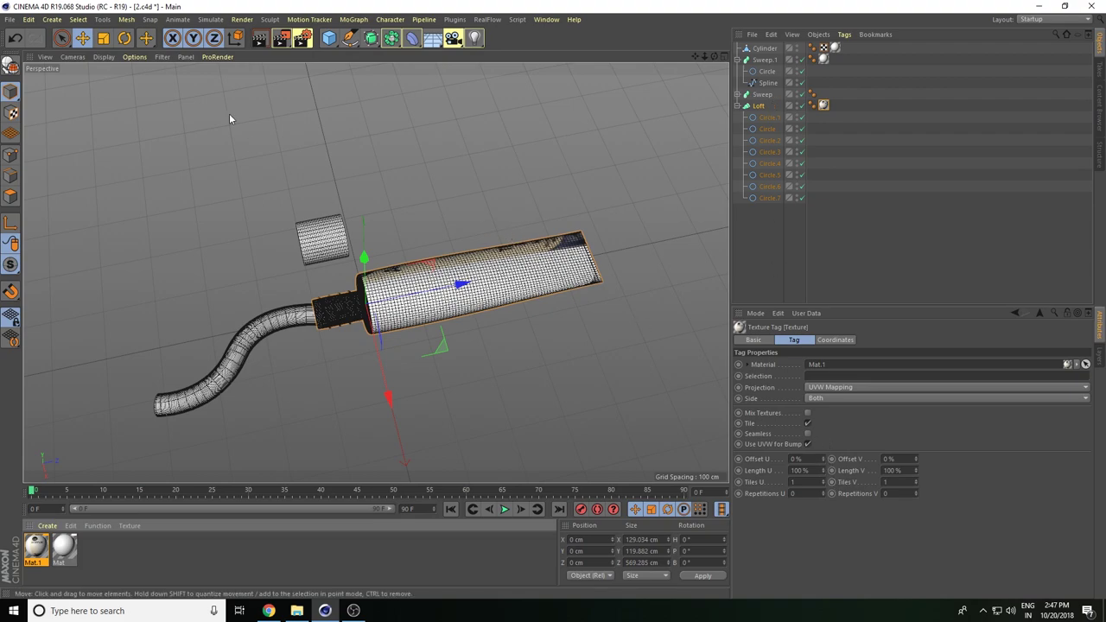
left_click(281, 39)
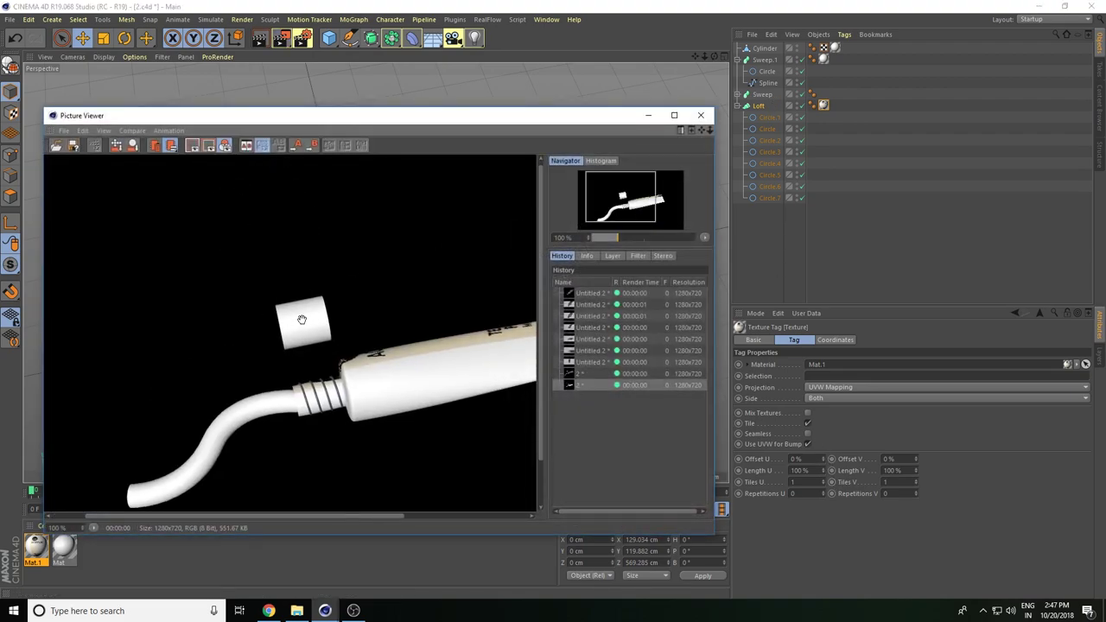
left_click(701, 115)
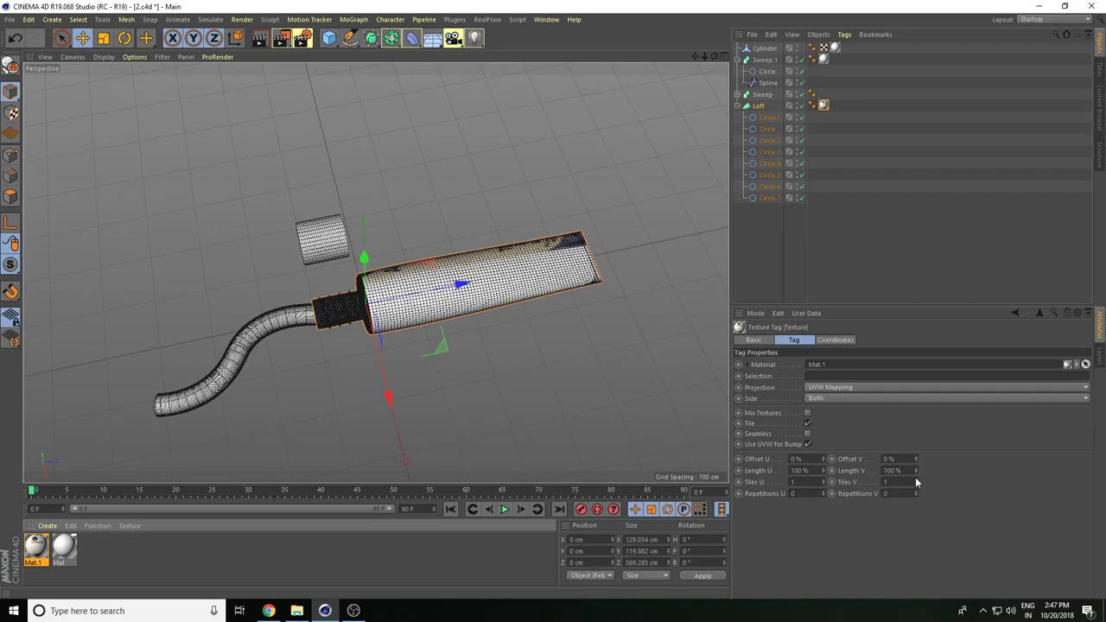
Set the label tag to Offset U -32%, Offset V 11%, Length V 87.229%, then render to check.
left_click_drag(917, 459, 915, 505)
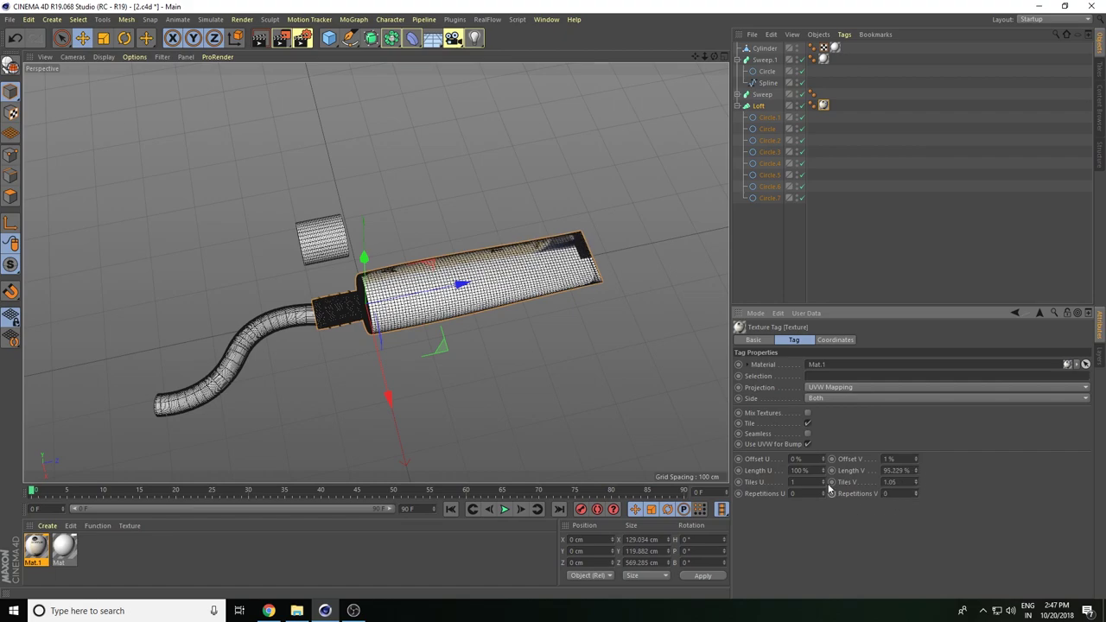
left_click_drag(824, 462, 824, 500)
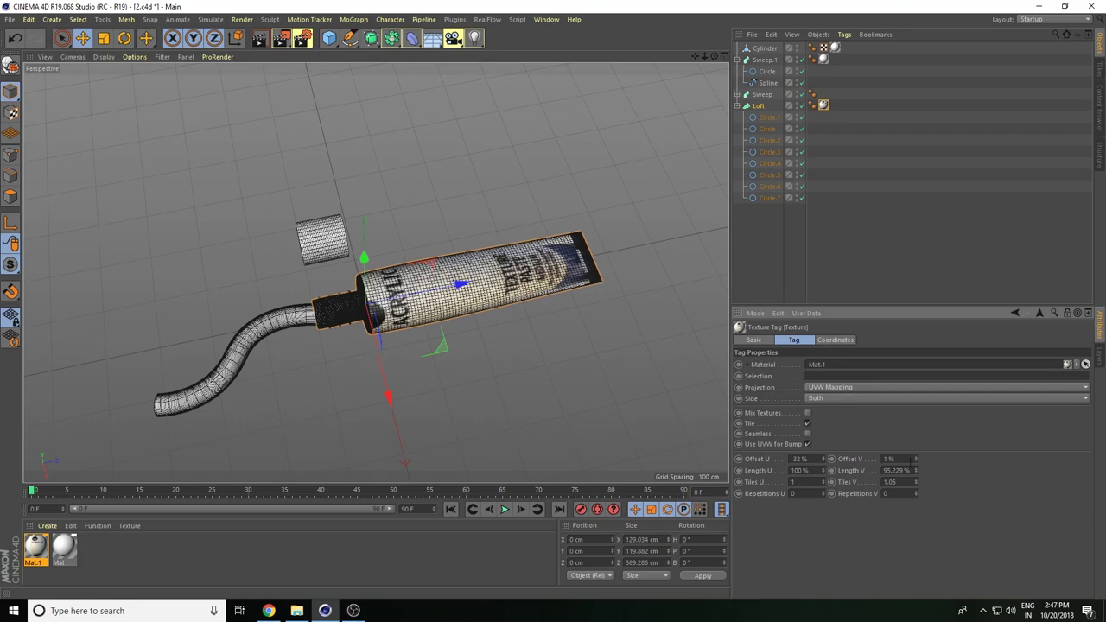
left_click_drag(915, 463, 915, 451)
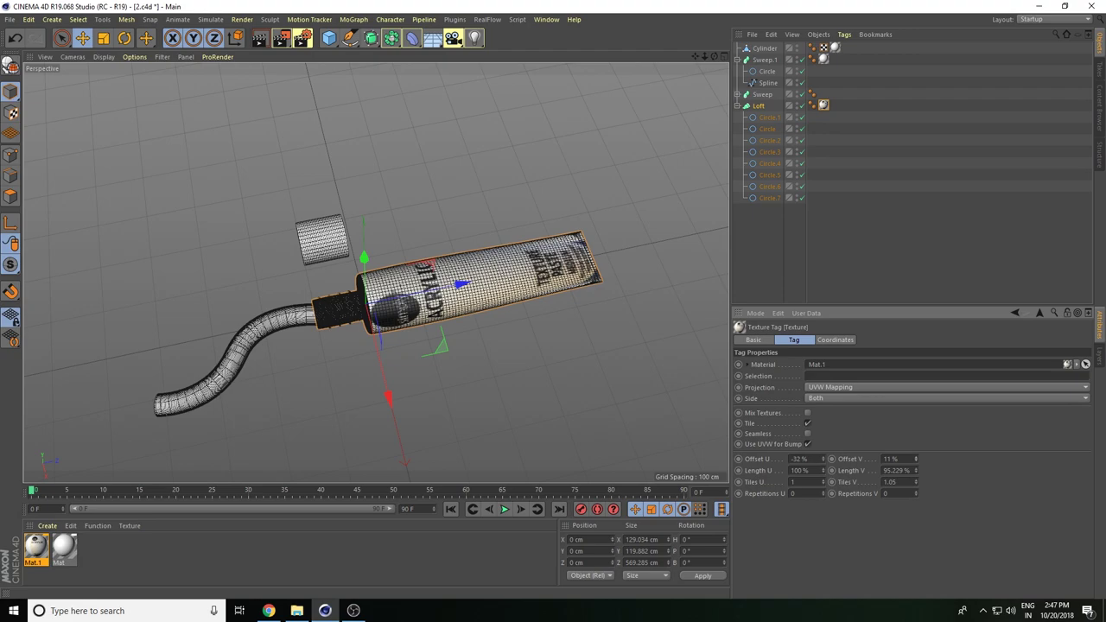
left_click_drag(824, 459, 823, 467)
left_click_drag(915, 471, 915, 477)
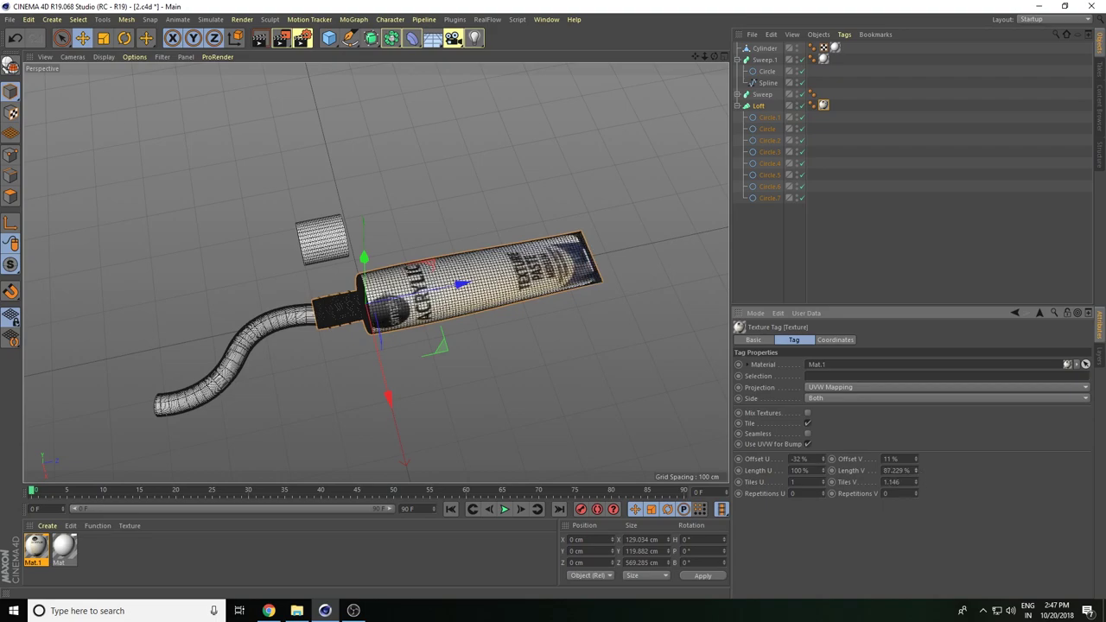
left_click(281, 37)
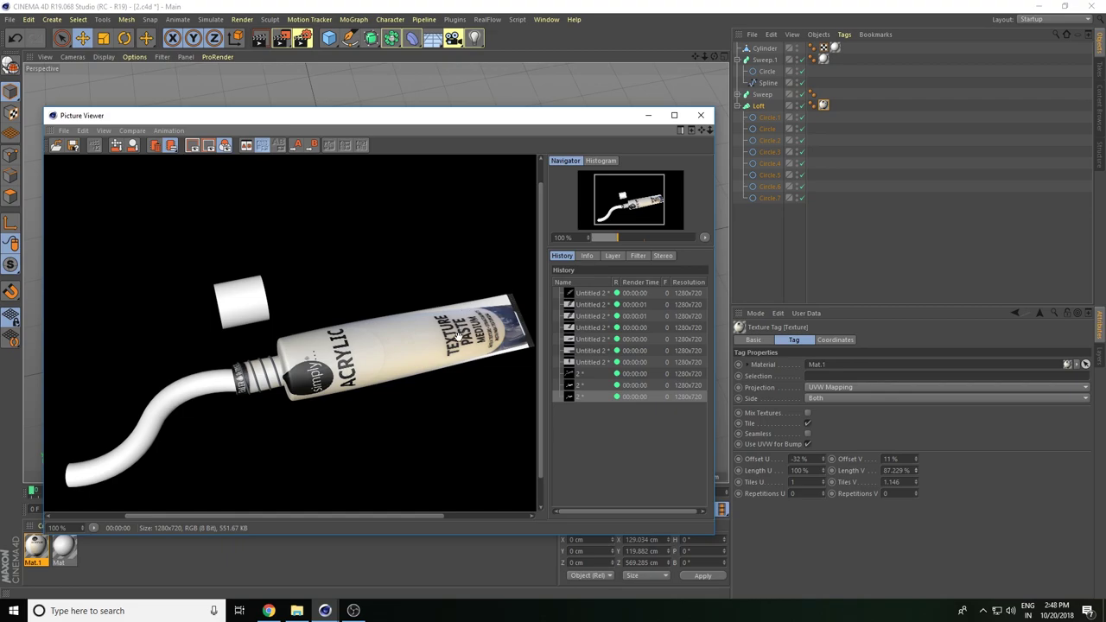
left_click(698, 116)
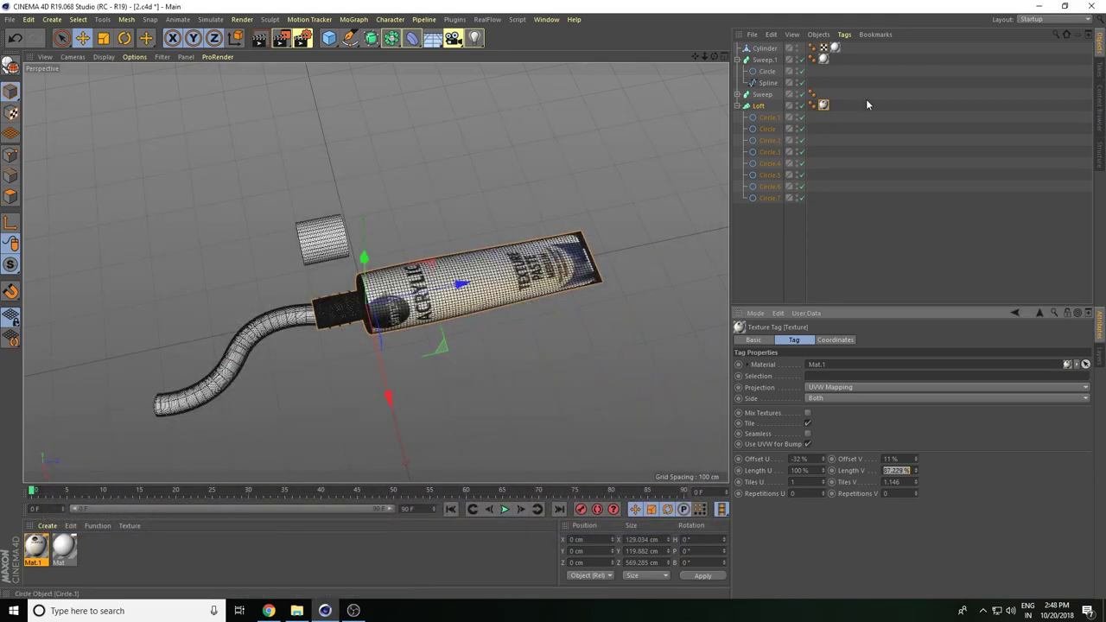
Create a new material Mat.2 with Color brightness V lowered to about 23%.
left_click(49, 527)
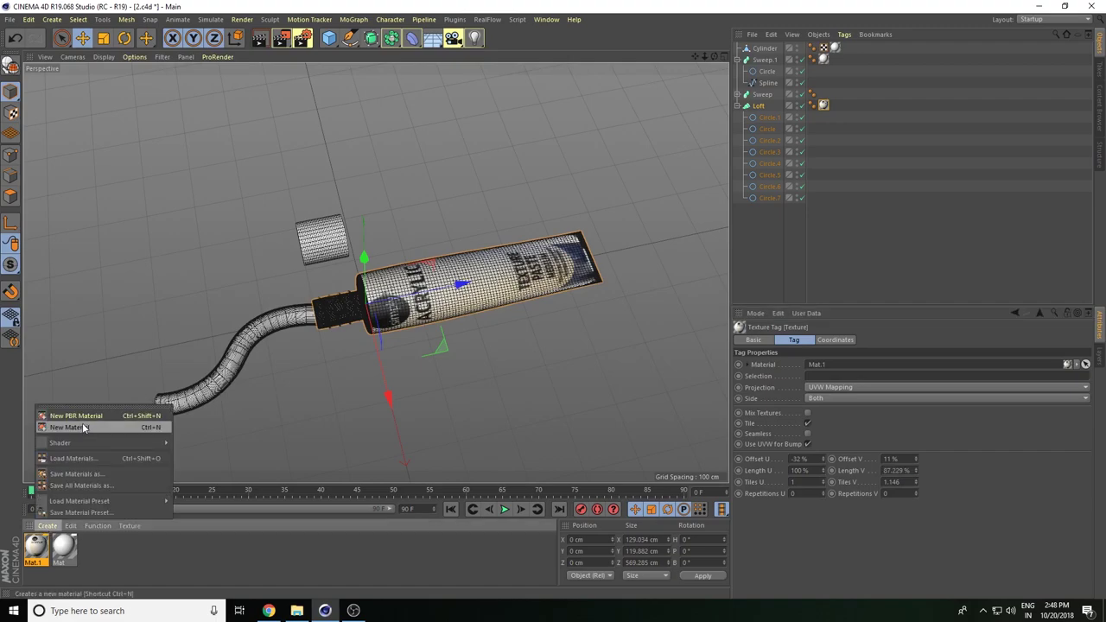
left_click(87, 427)
double_click(33, 548)
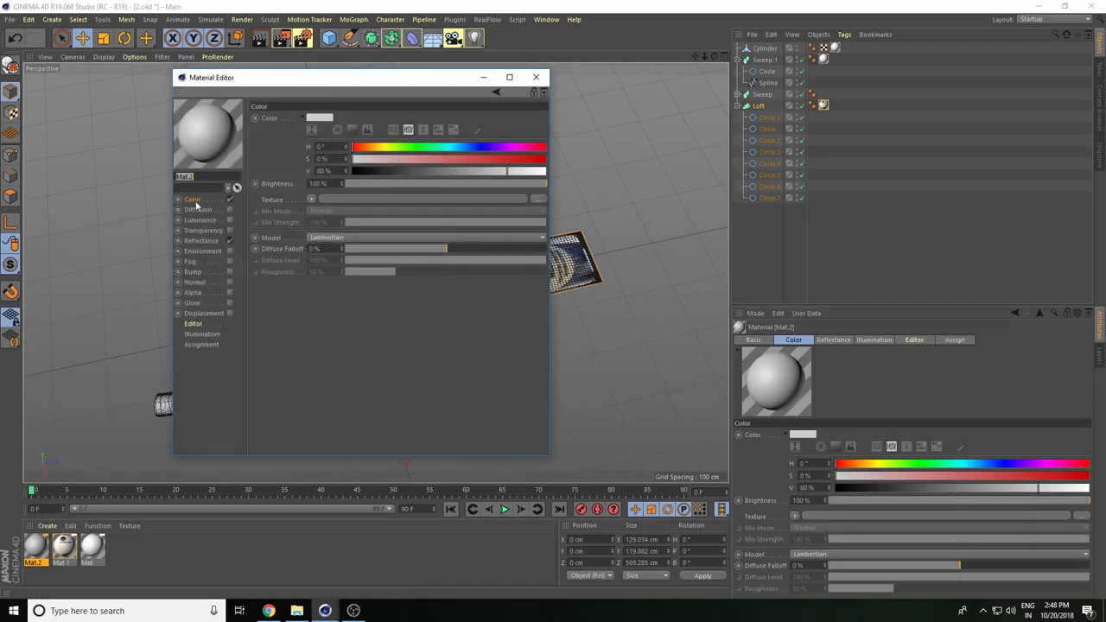
left_click_drag(418, 172, 406, 170)
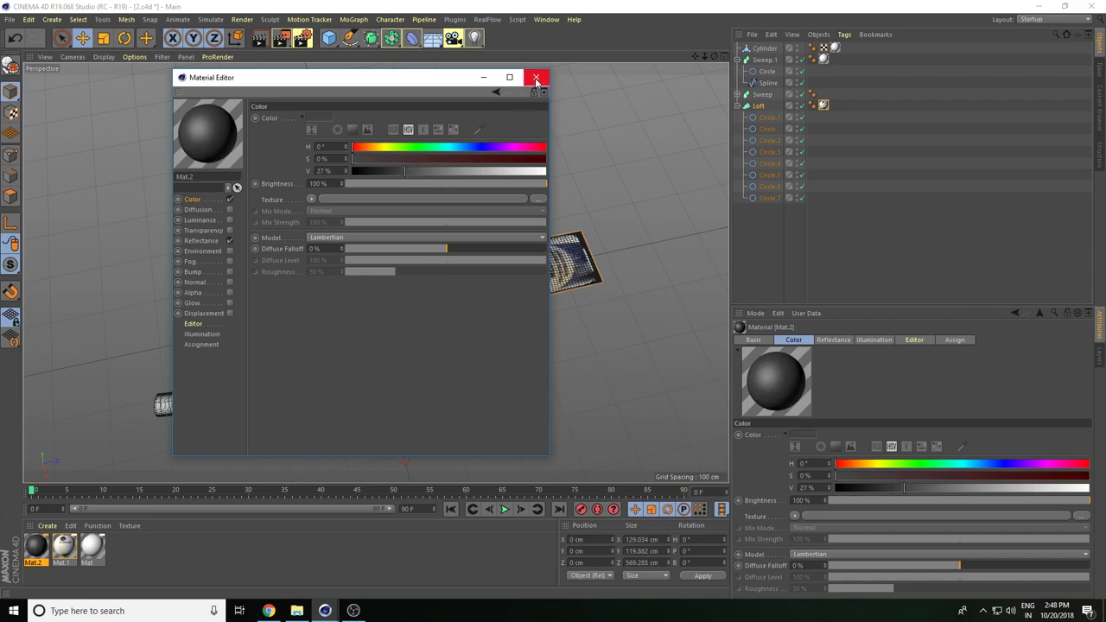
left_click(396, 171)
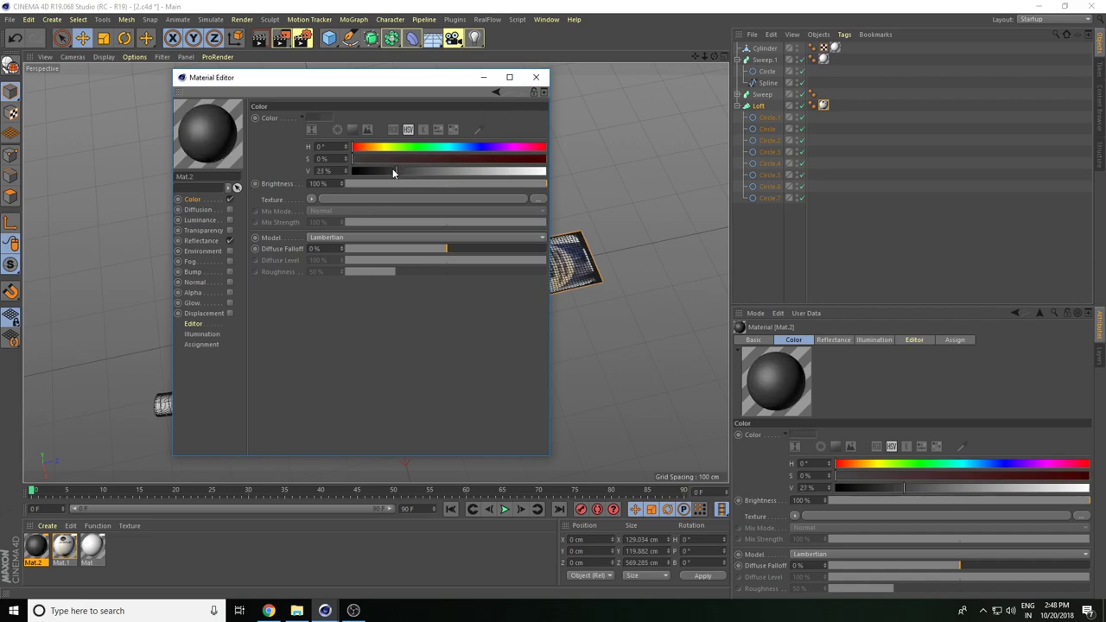
left_click(536, 77)
Apply dark grey Mat.2 to the Loft tube body and preview the shaded render.
left_click_drag(478, 285, 476, 294)
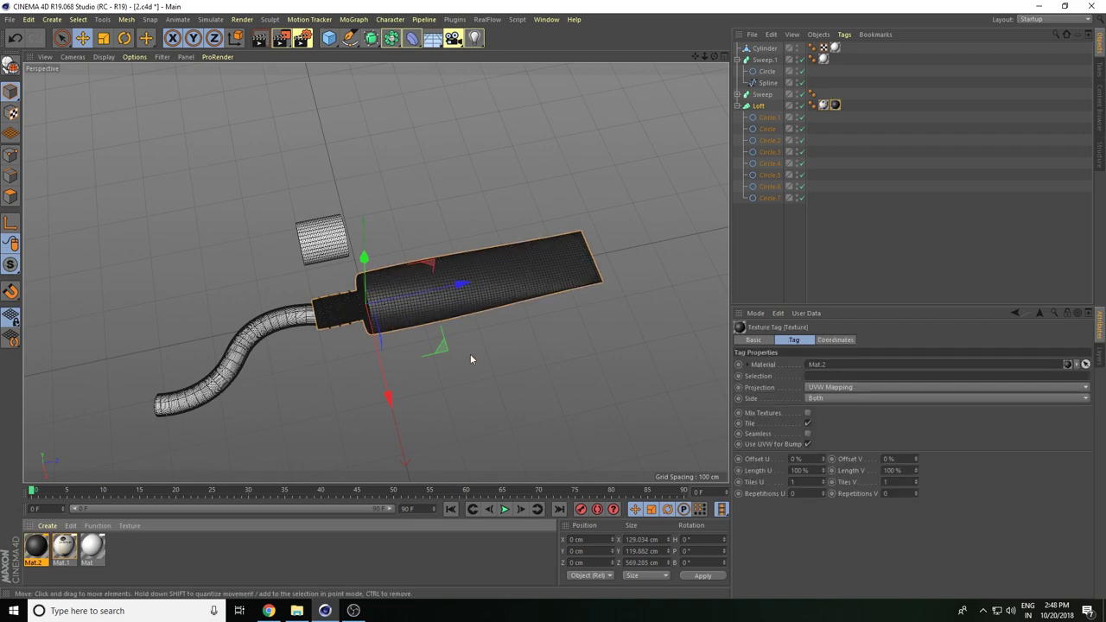
key("ctrl+r")
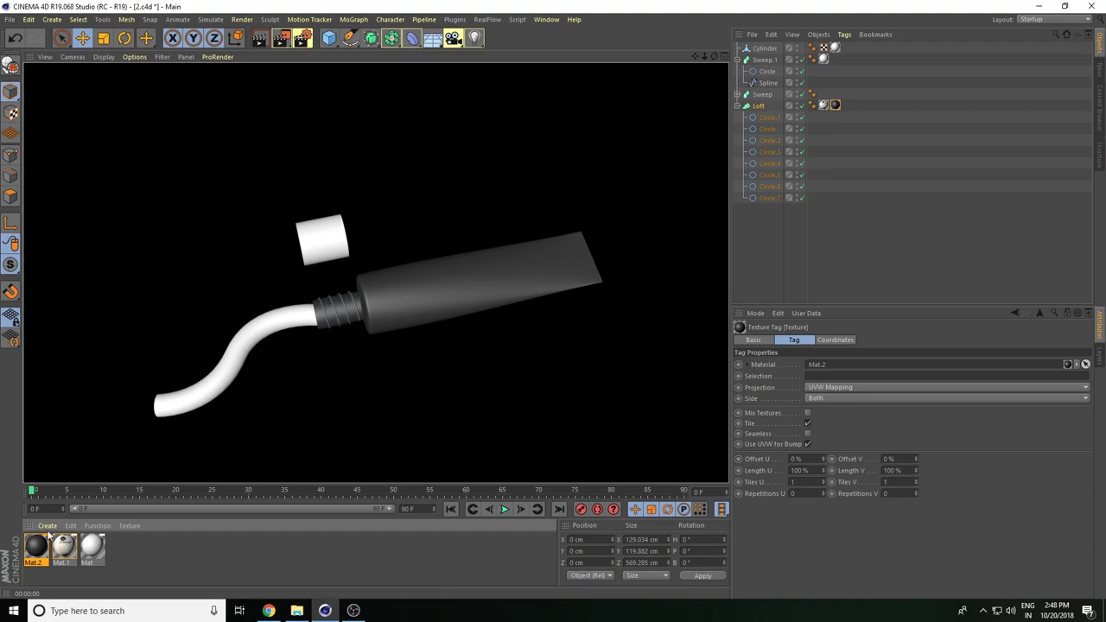
left_click(763, 59)
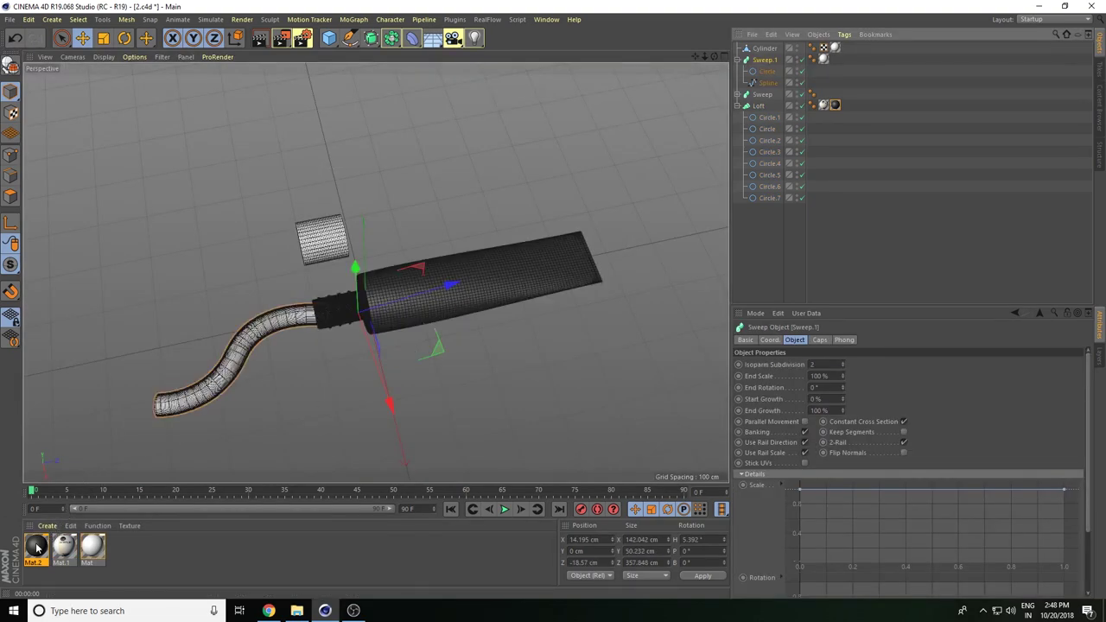
Give the threaded nozzle Sweep the dark Mat.2, undoing the stray drop on Sweep.1, then preview.
left_click_drag(37, 546, 760, 62)
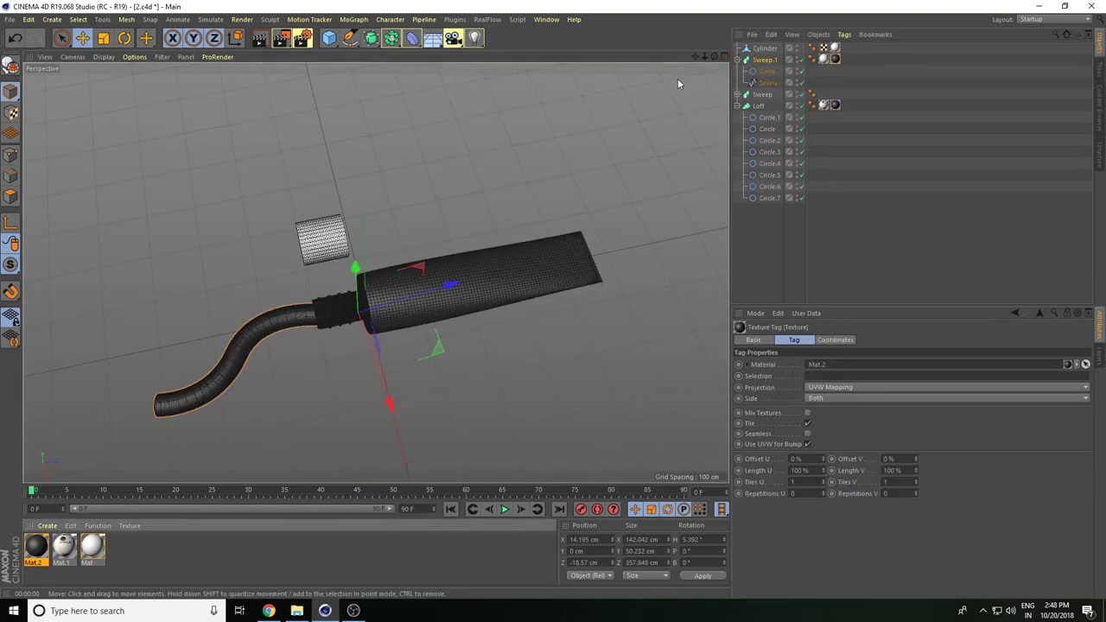
key("ctrl+z")
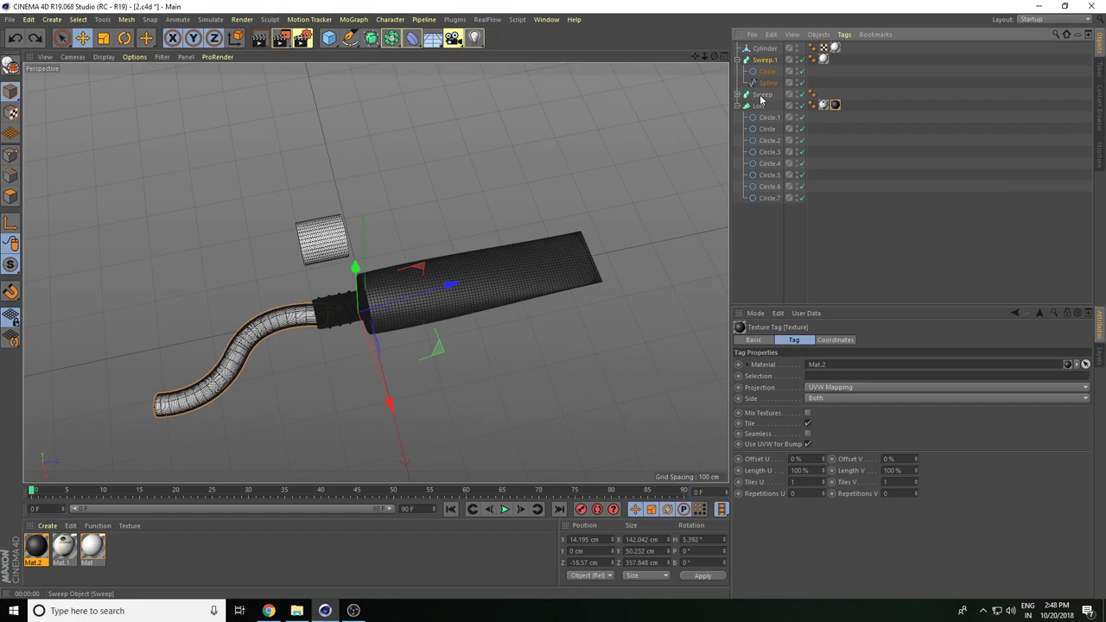
left_click(761, 95)
mouse_move(36, 553)
left_mouse_down()
mouse_move(733, 105)
mouse_move(769, 95)
left_mouse_up()
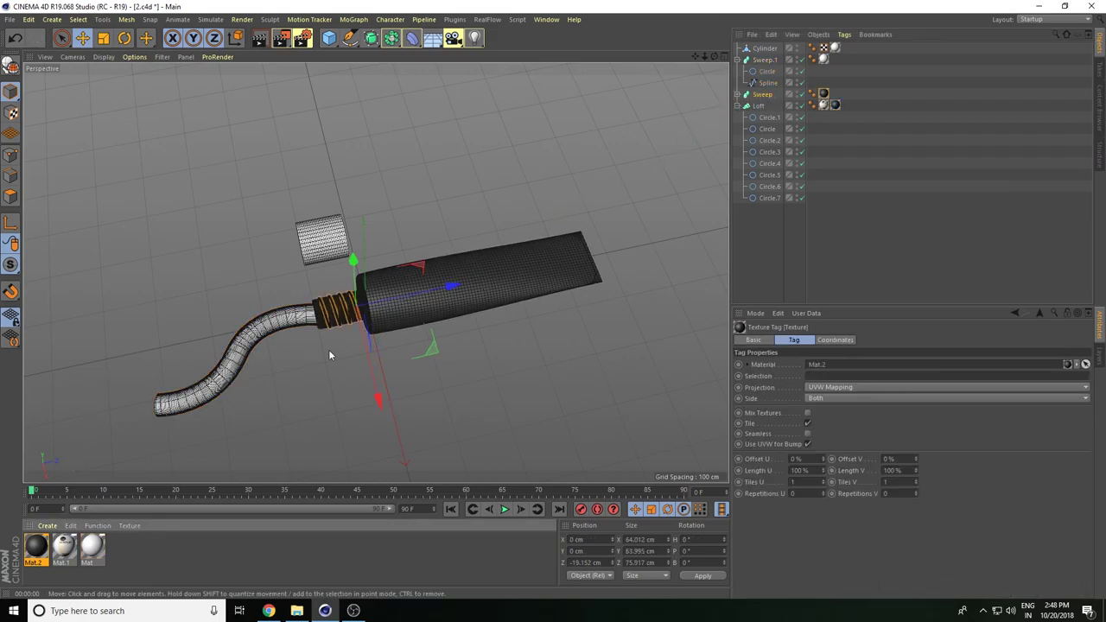
left_click(259, 38)
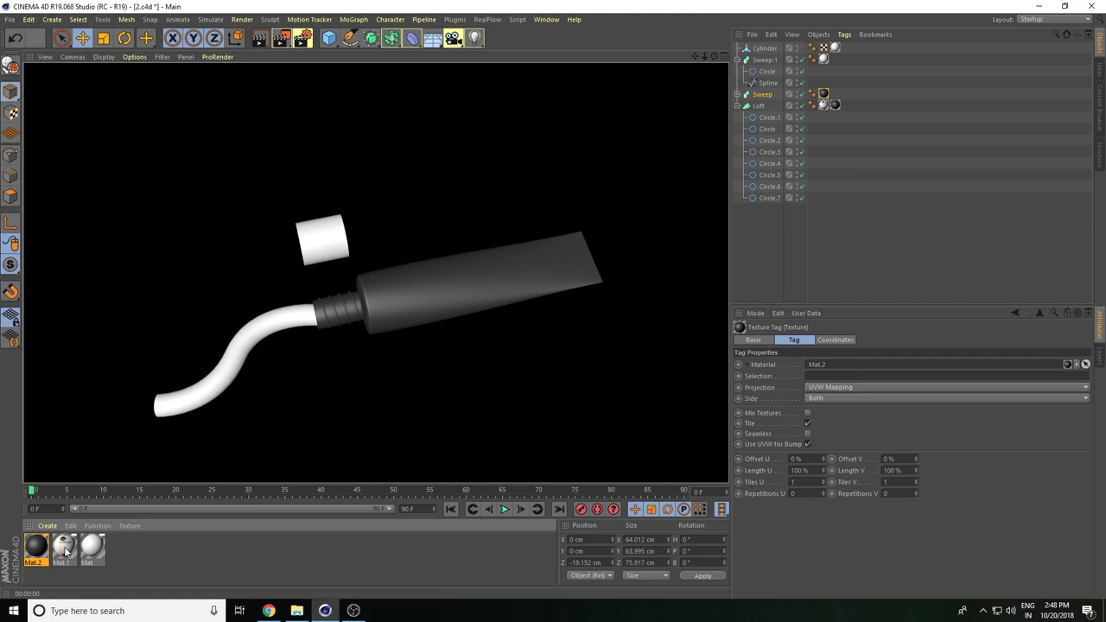
Layer the Mat.1 label back onto the Loft tube body and preview the render.
left_click_drag(64, 547, 435, 298)
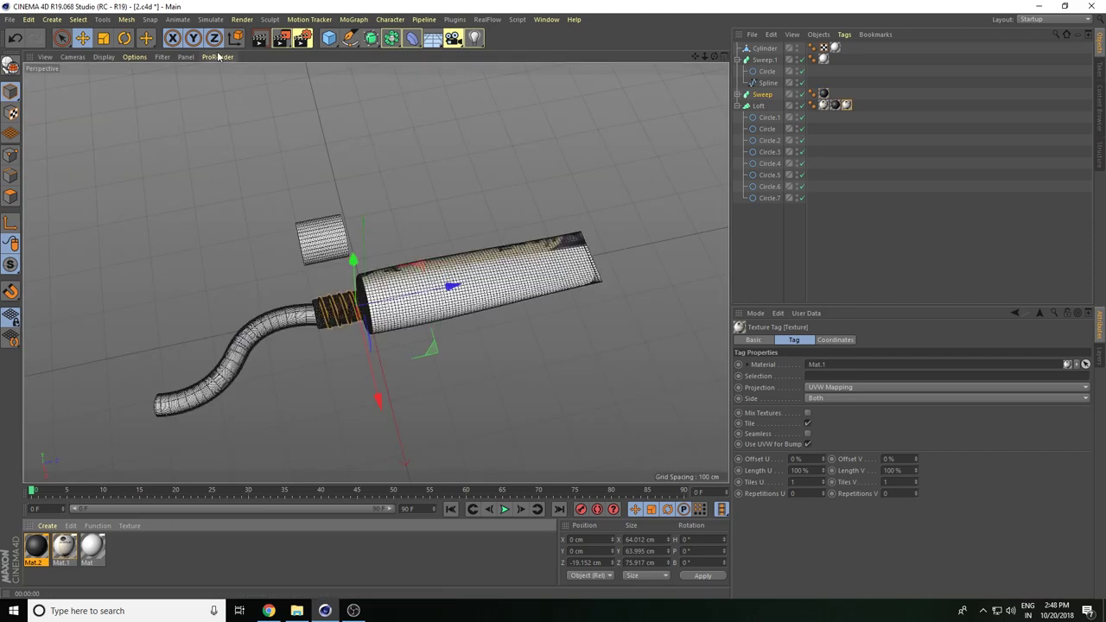
left_click(261, 39)
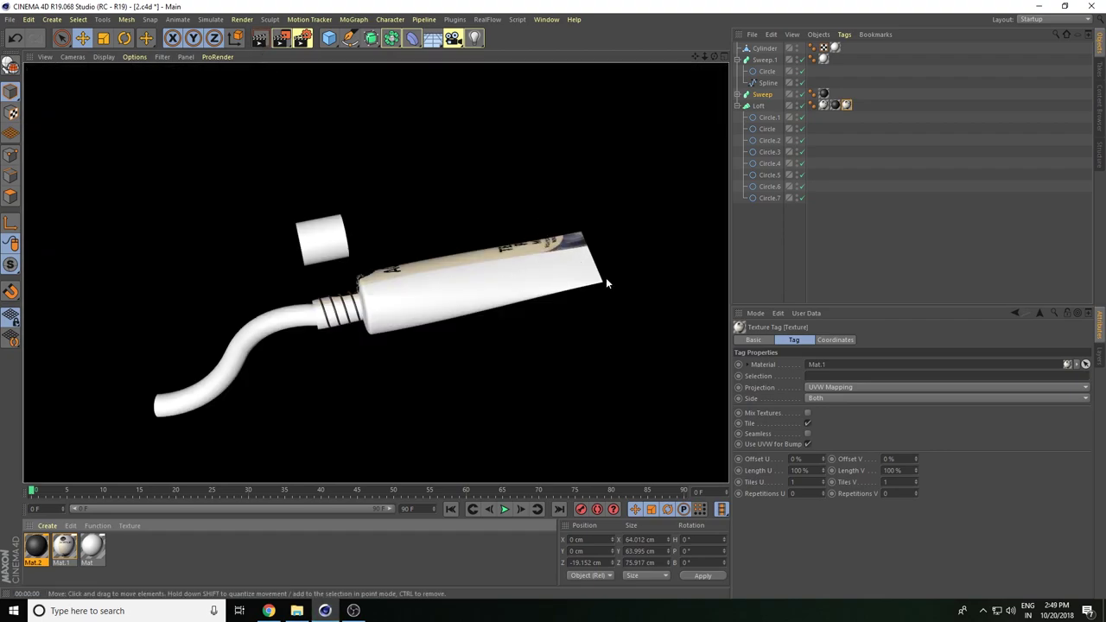
left_click(507, 375)
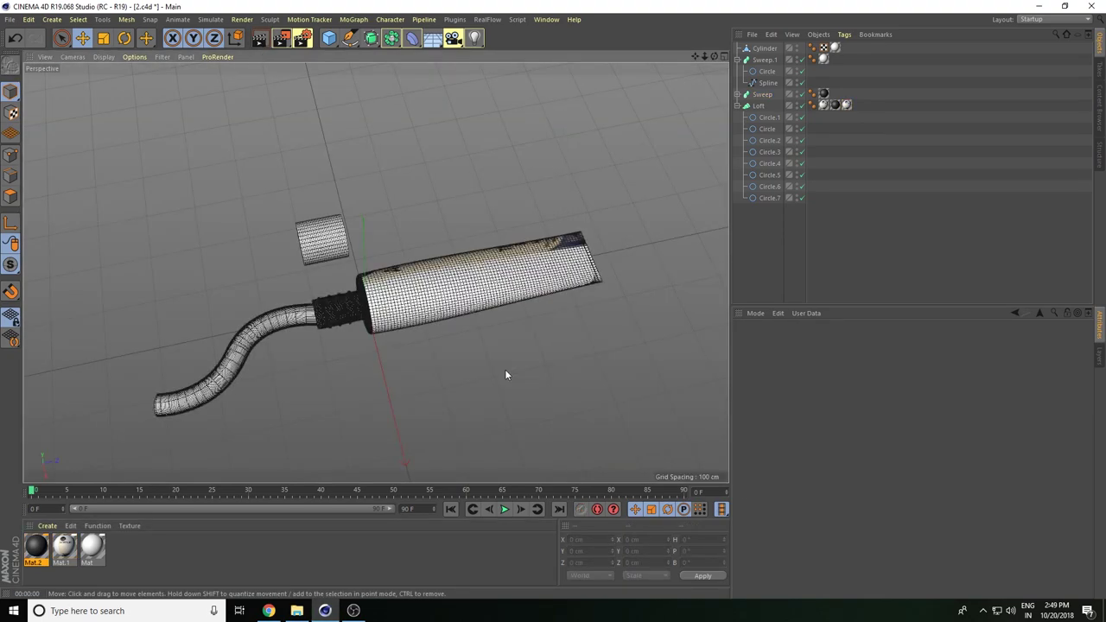